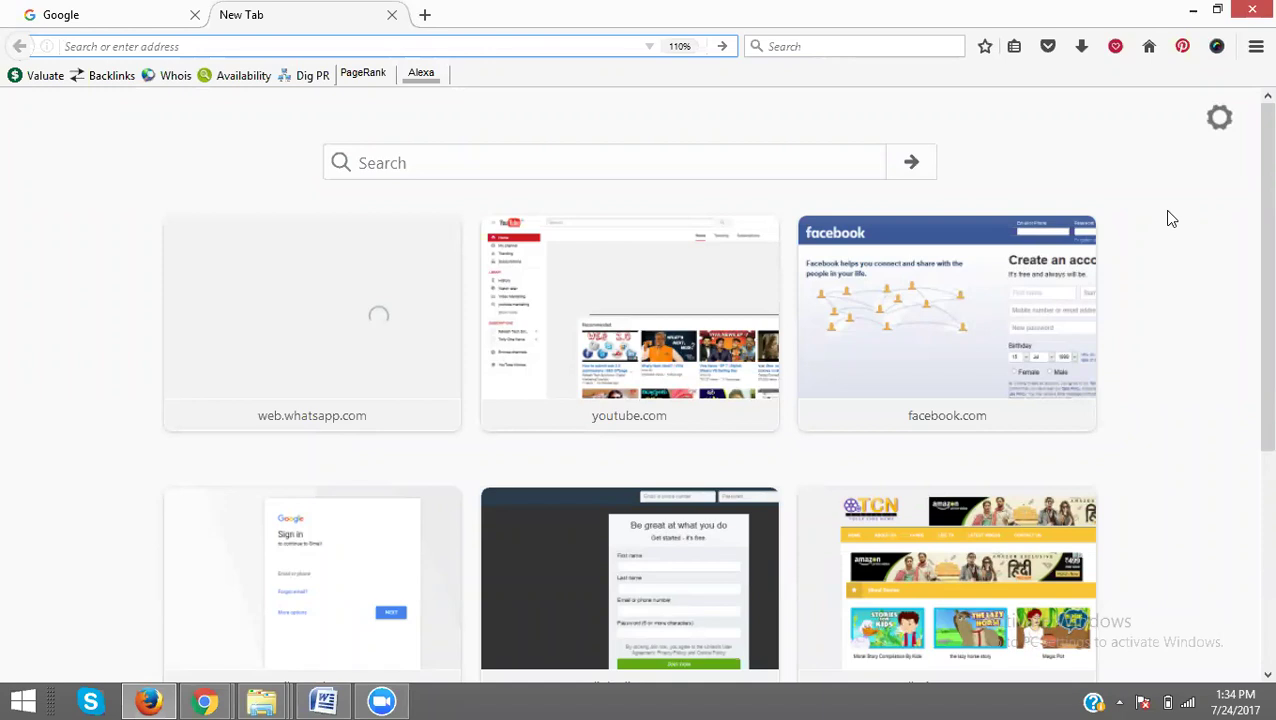
# Go to adwords.google.com and open the Keyword Planner for the account.
pyautogui.write('adwords.google.com')
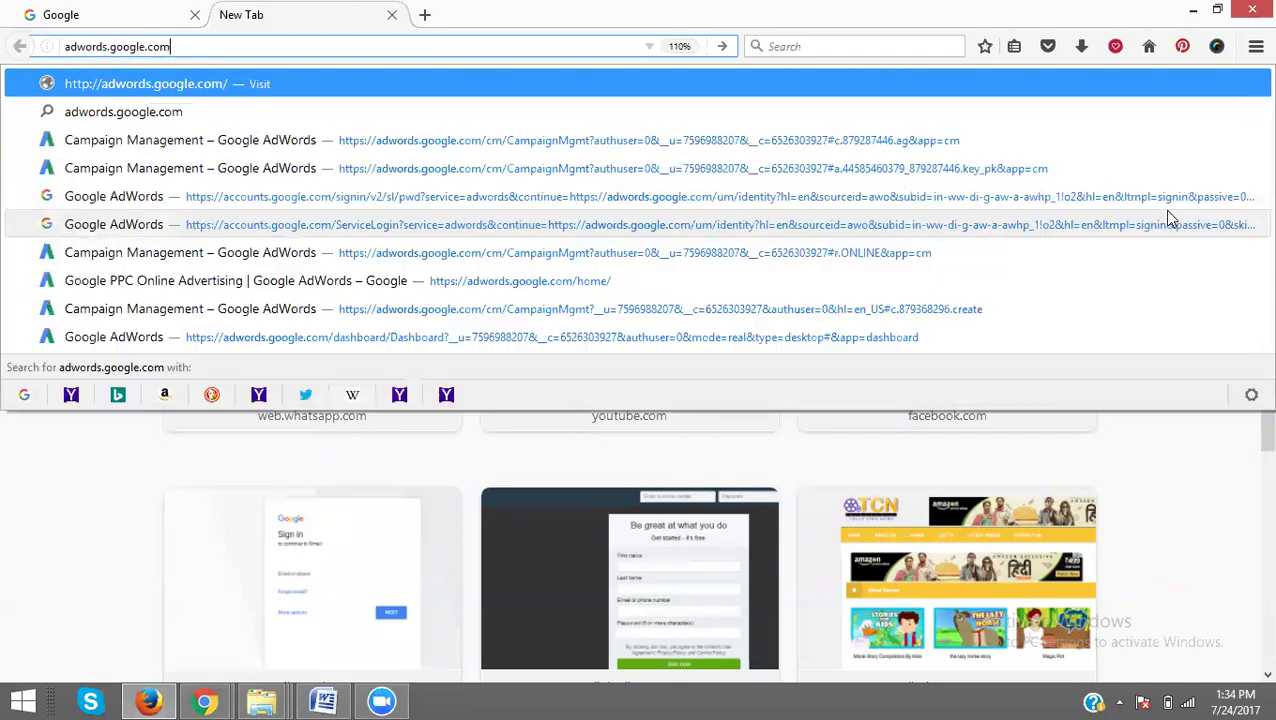
pyautogui.press('Return')
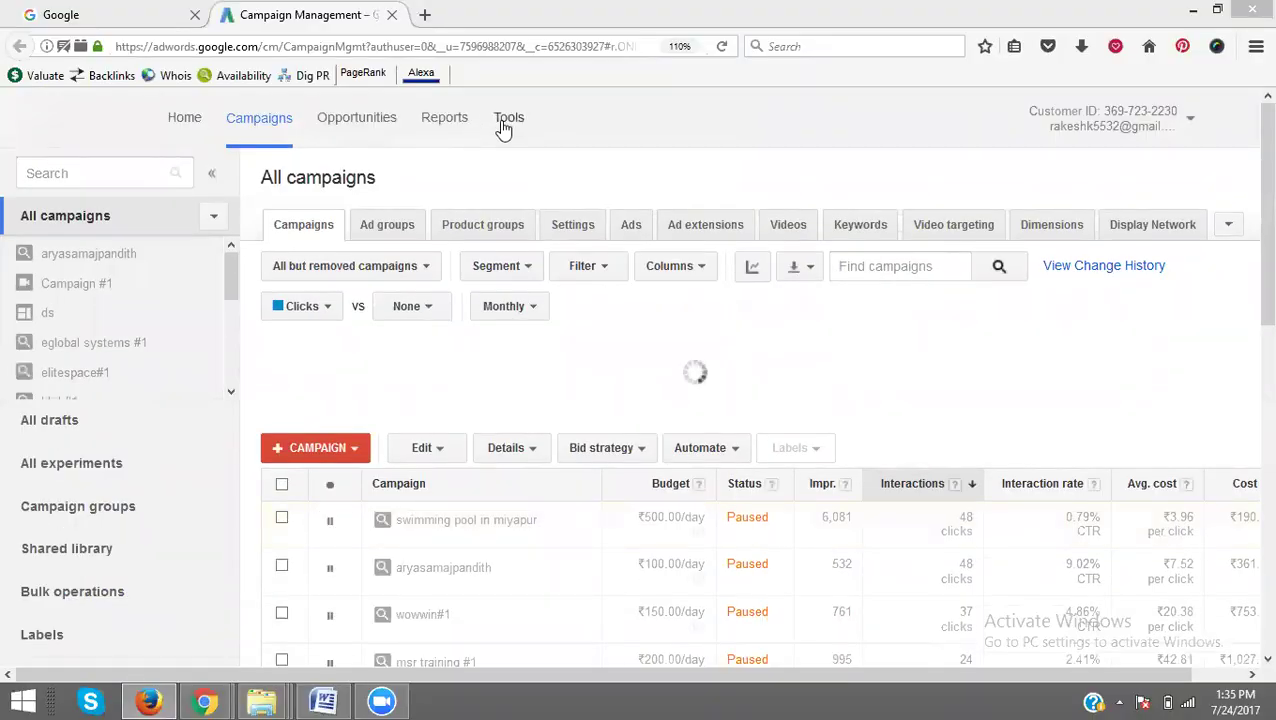
pyautogui.click(506, 124)
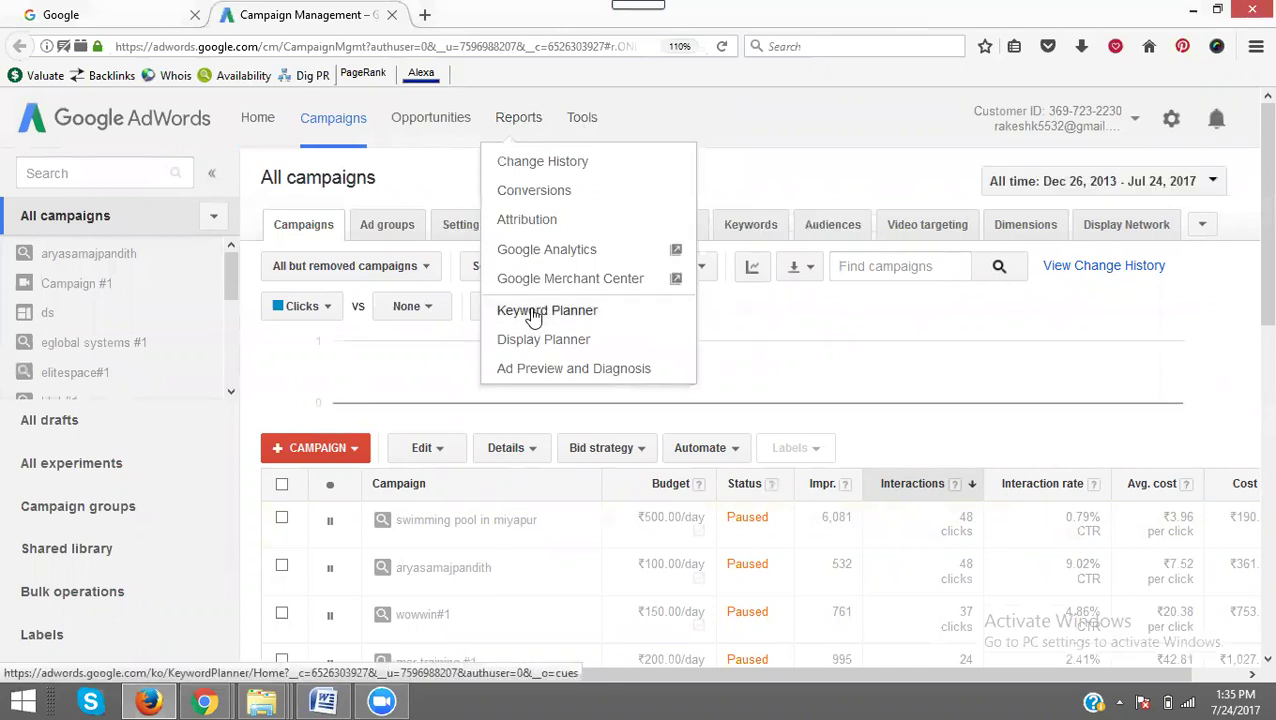
pyautogui.click(533, 312)
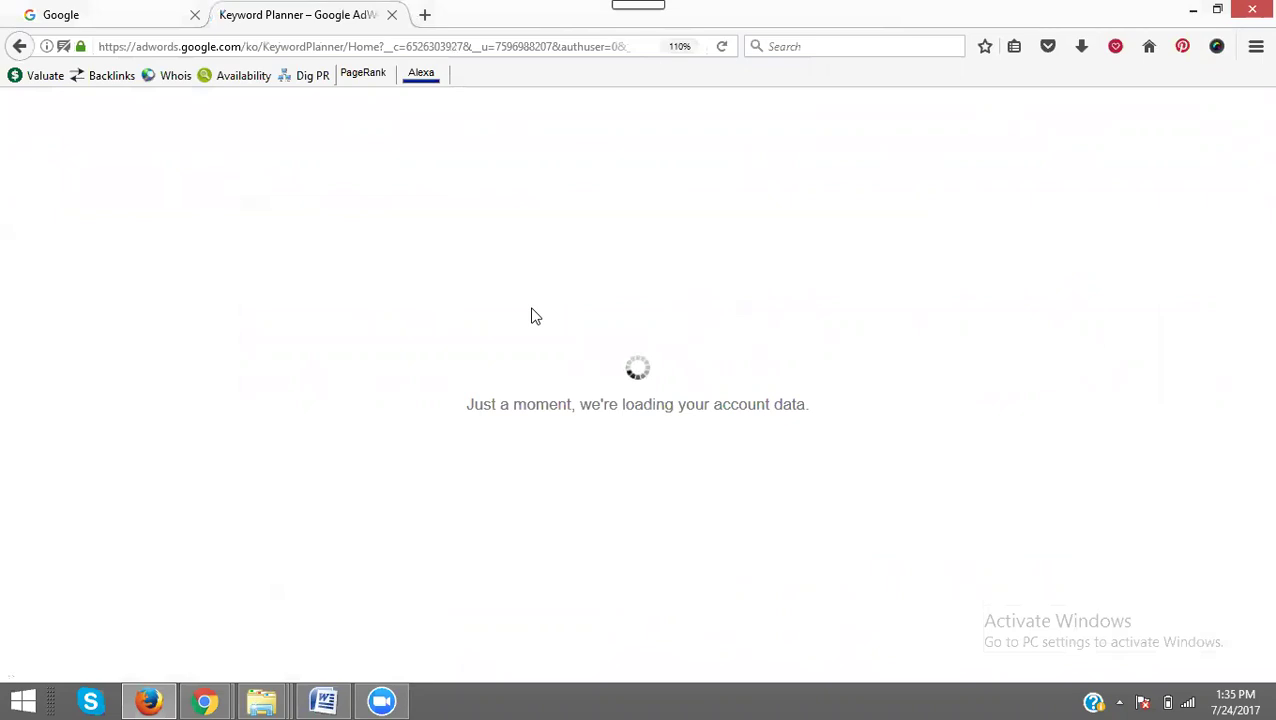
# Bring up the keywords document in Word and launch Excel with a blank workbook.
pyautogui.click(323, 700)
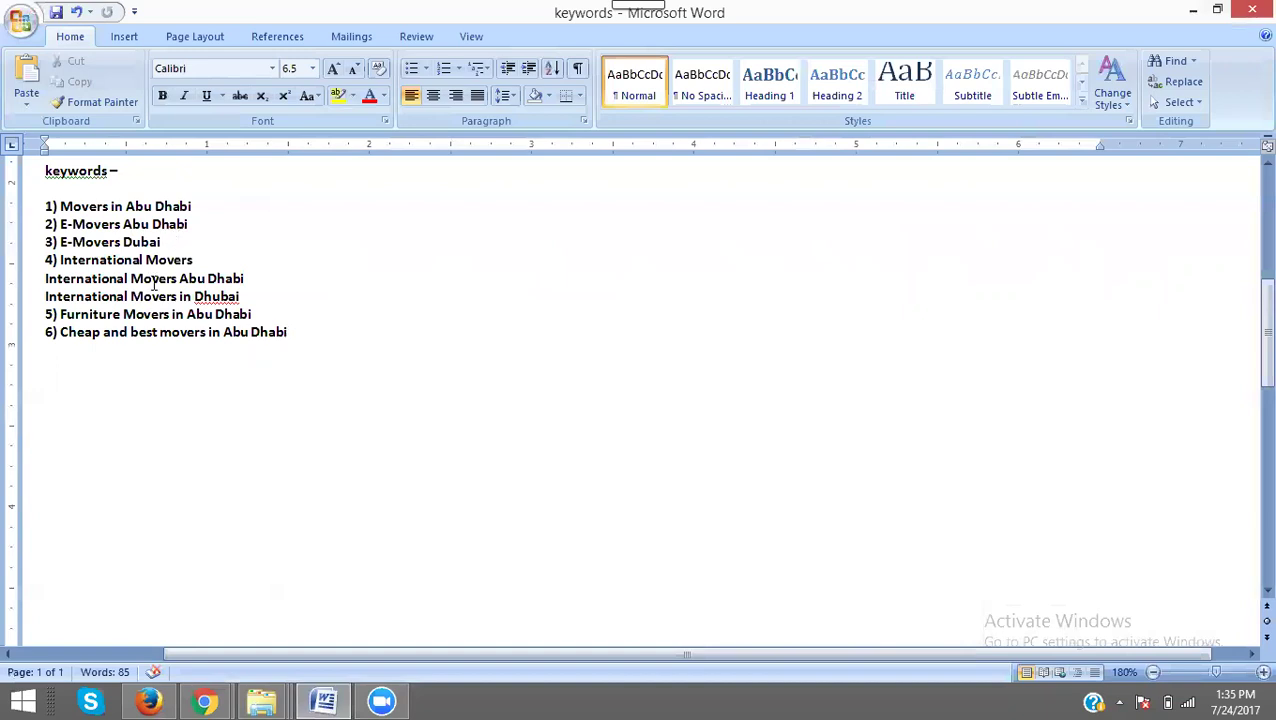
pyautogui.press('super+r')
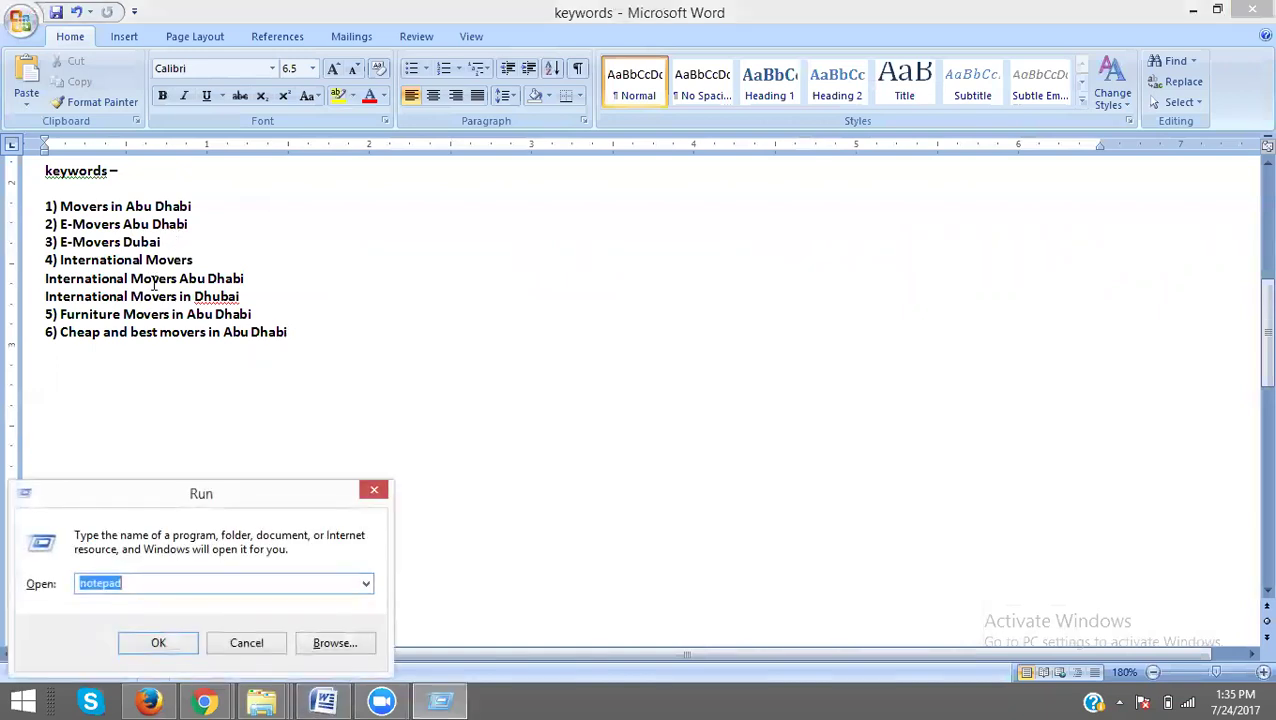
pyautogui.write('word')
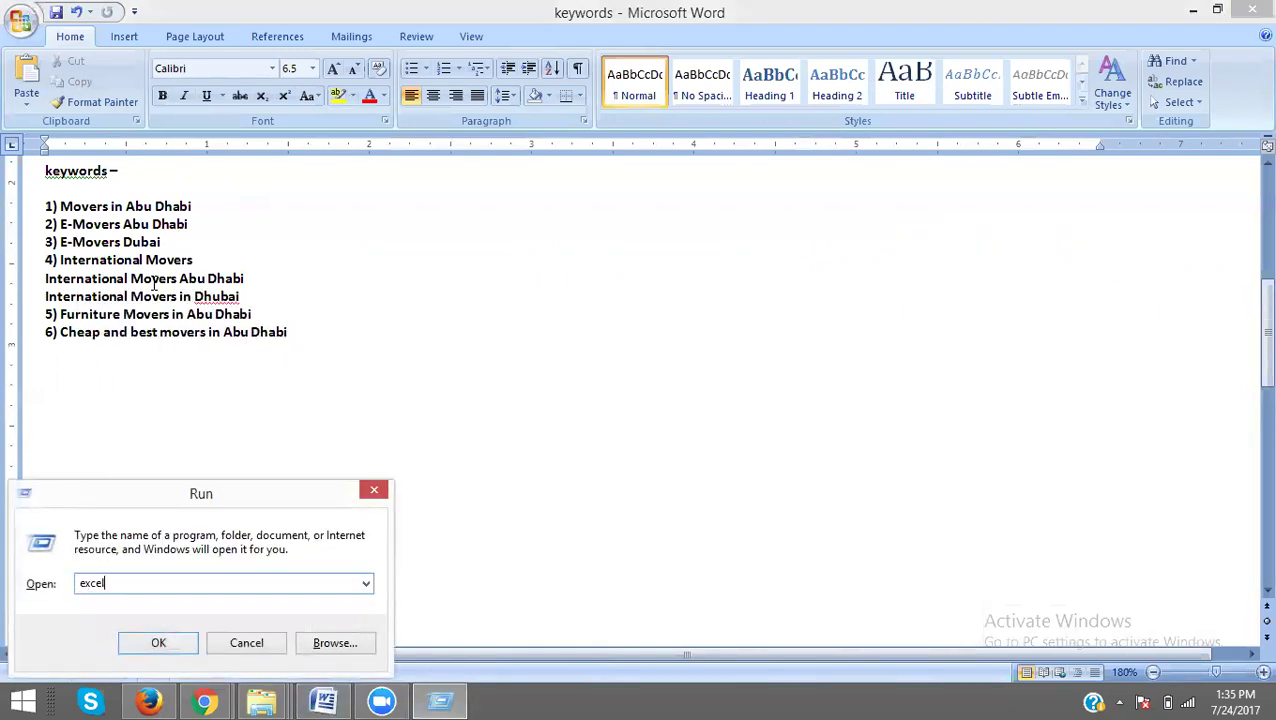
pyautogui.press('Return')
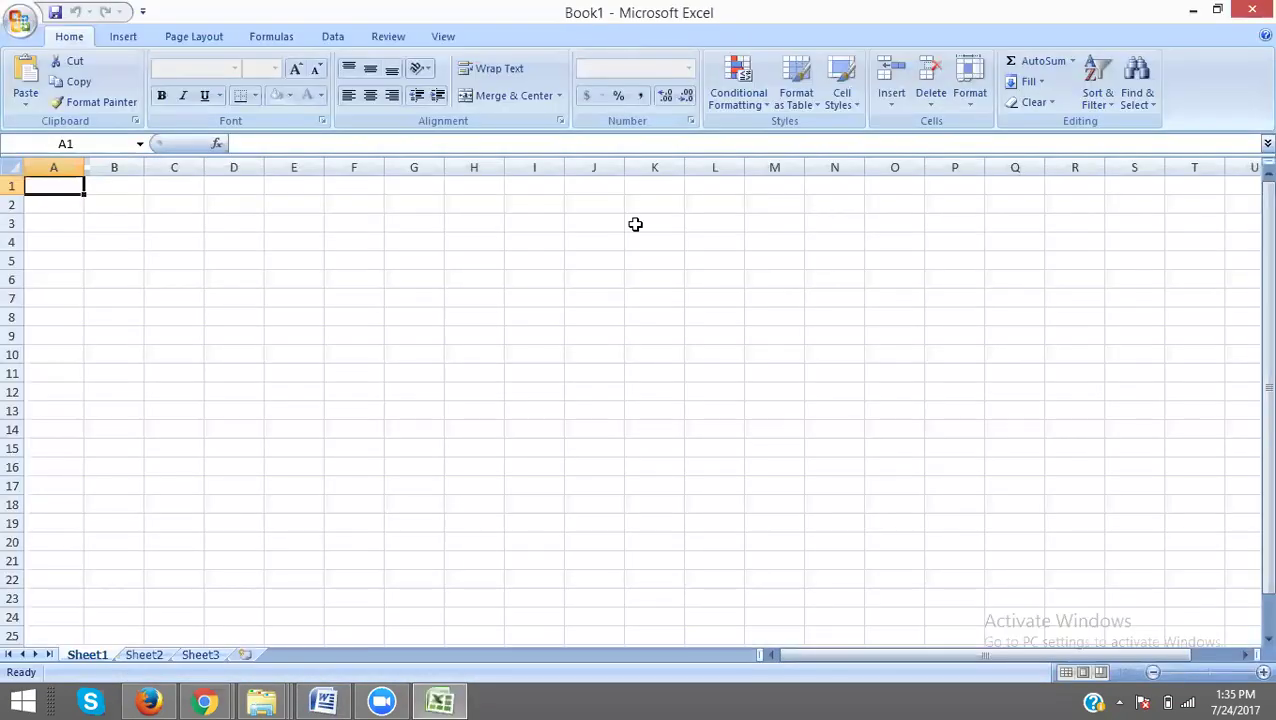
# Apply all borders to the range B3:F14 to form a table grid.
pyautogui.moveTo(102, 225); pyautogui.dragTo(339, 438)
pyautogui.click(255, 96)
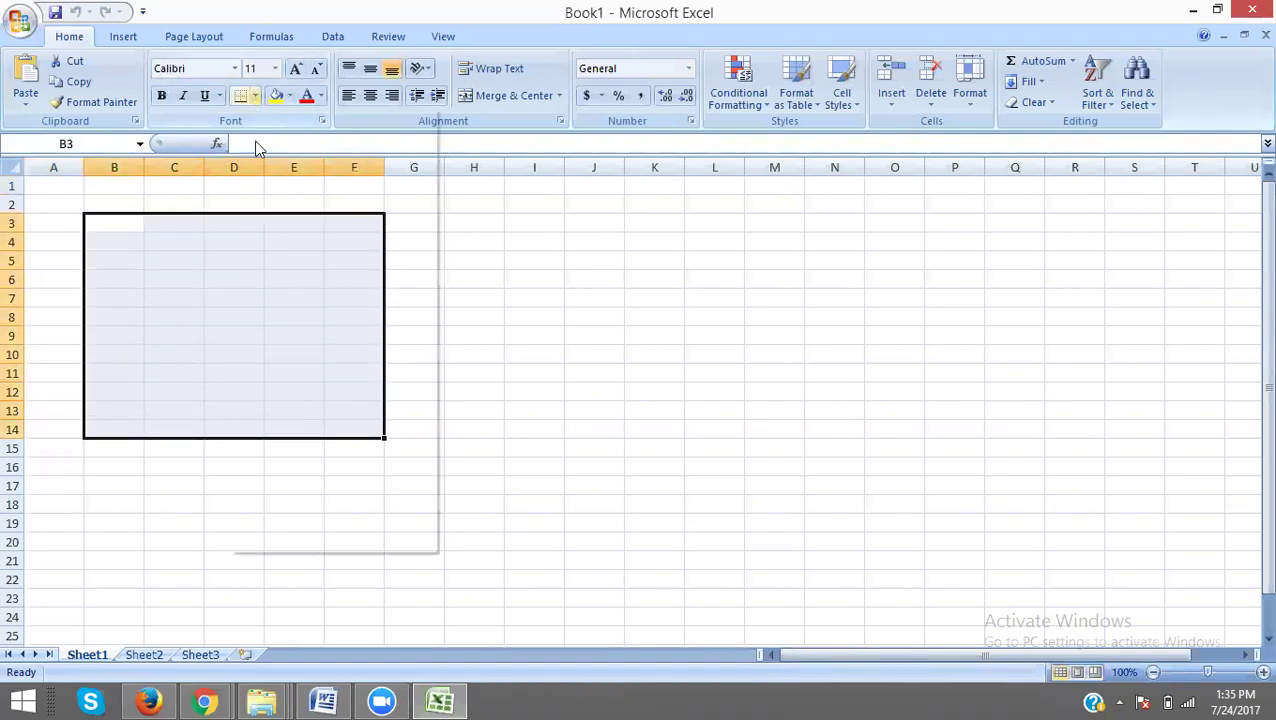
pyautogui.click(246, 246)
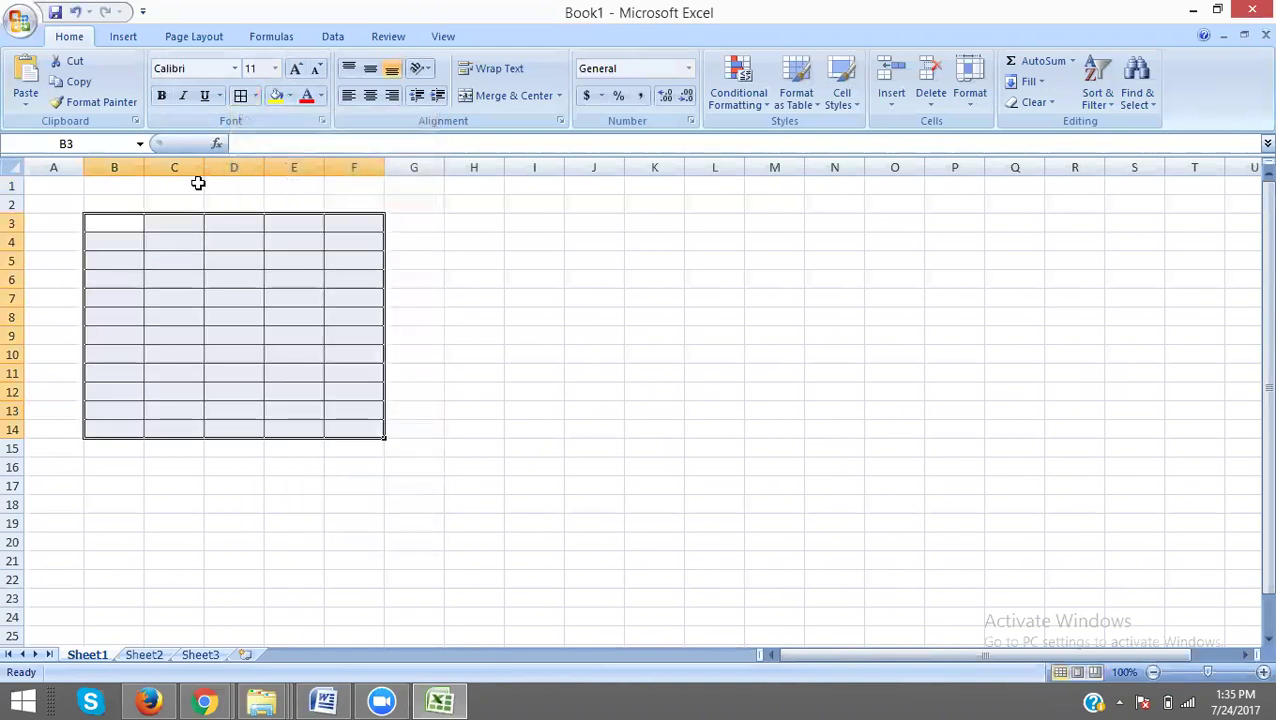
# Widen all worksheet columns, narrow column B for serial numbers, and make columns C and D wider than the rest.
pyautogui.click(11, 173)
pyautogui.moveTo(84, 167); pyautogui.dragTo(138, 168)
pyautogui.click(165, 240)
pyautogui.moveTo(244, 167); pyautogui.dragTo(187, 175)
pyautogui.moveTo(299, 163); pyautogui.dragTo(459, 168)
pyautogui.moveTo(575, 166); pyautogui.dragTo(625, 167)
# Enter the table headings S.No in B3 and Keyword in C3, and centre the Keyword heading.
pyautogui.click(178, 225)
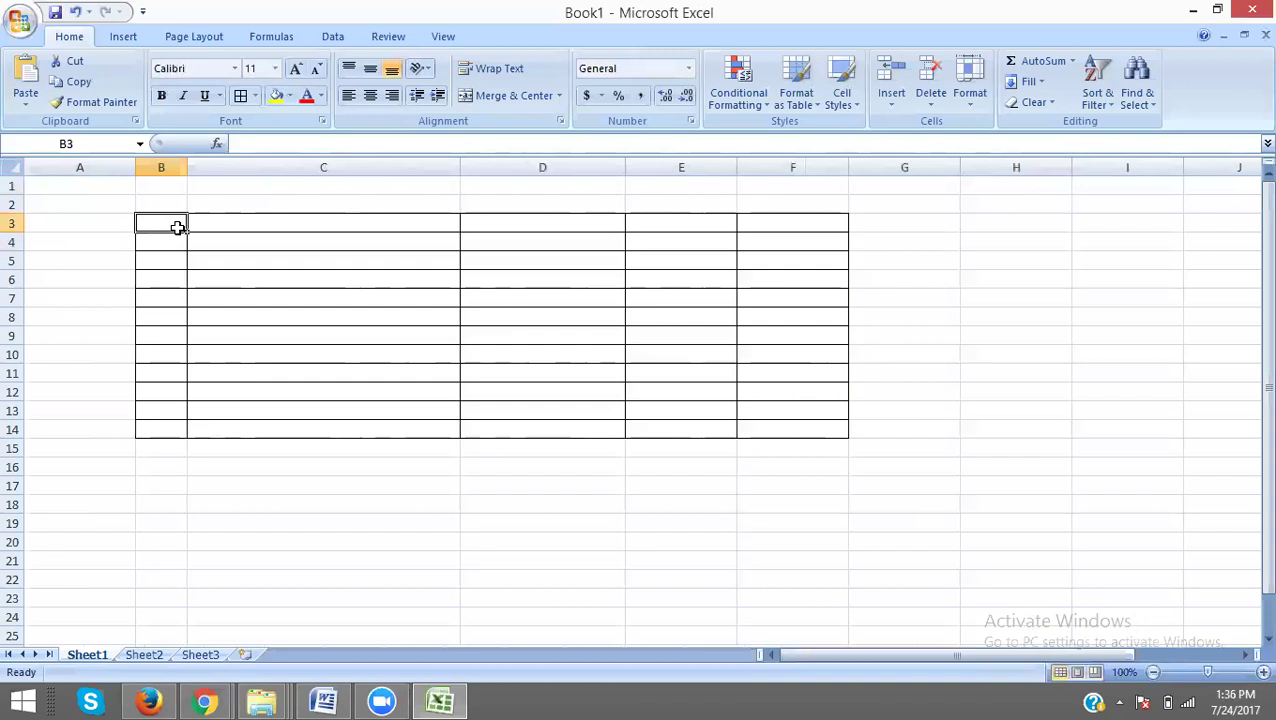
pyautogui.write('S.No')
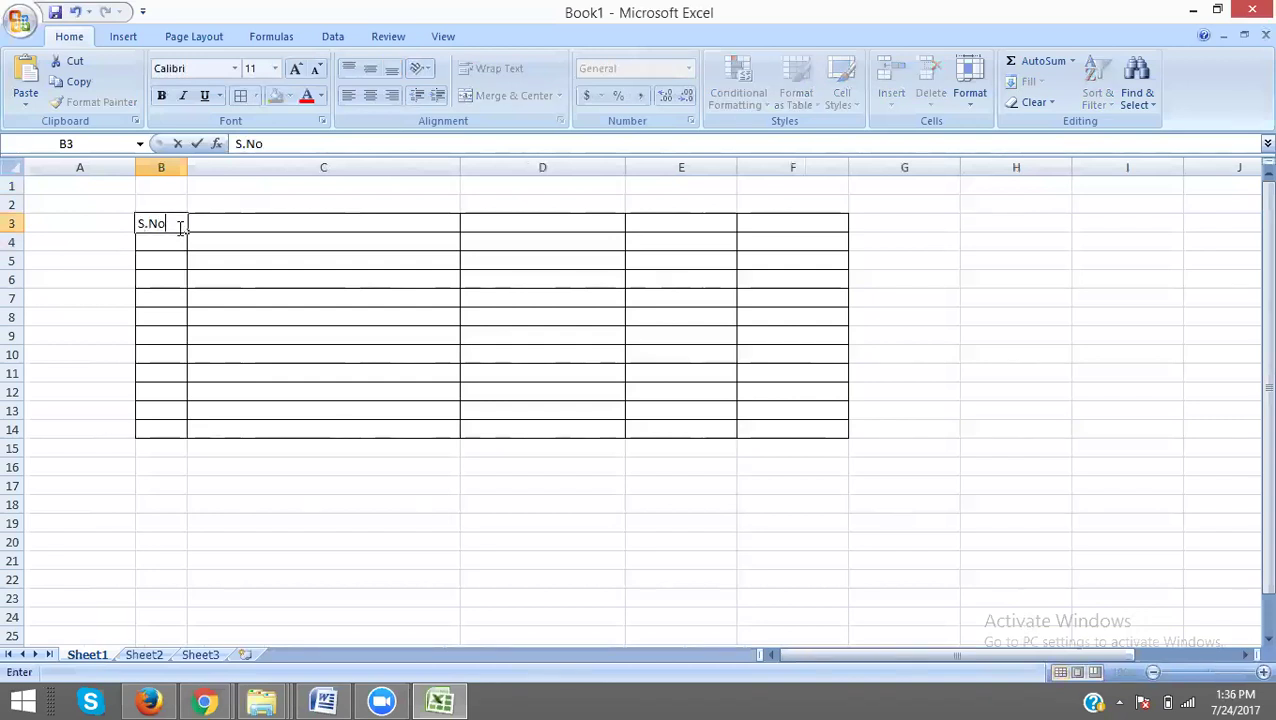
pyautogui.click(307, 220)
pyautogui.write('Keyword')
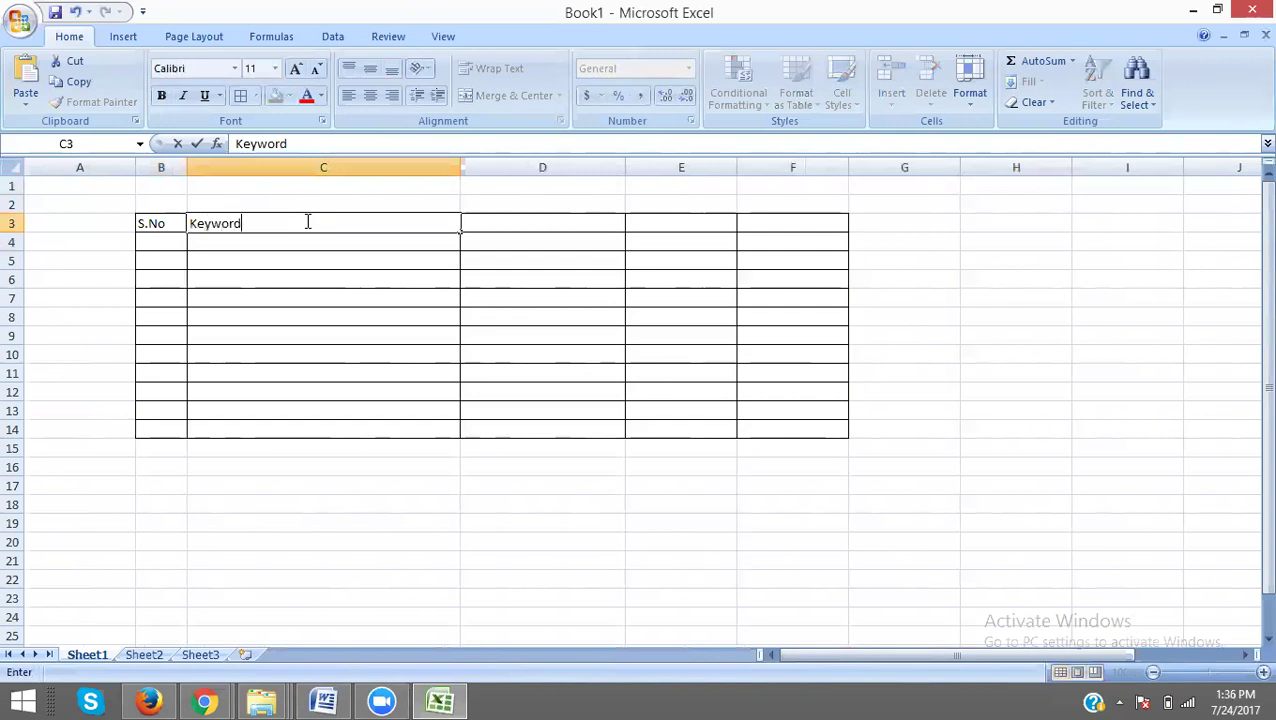
pyautogui.click(262, 256)
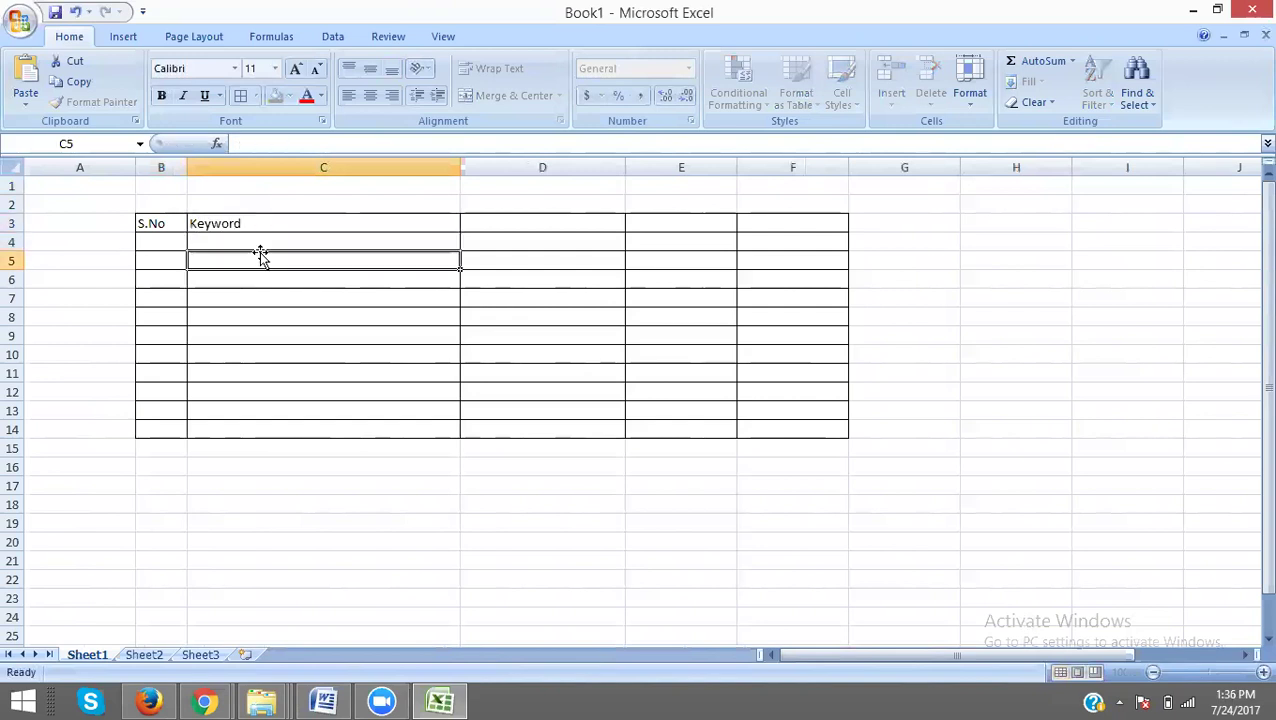
pyautogui.click(259, 225)
pyautogui.click(370, 96)
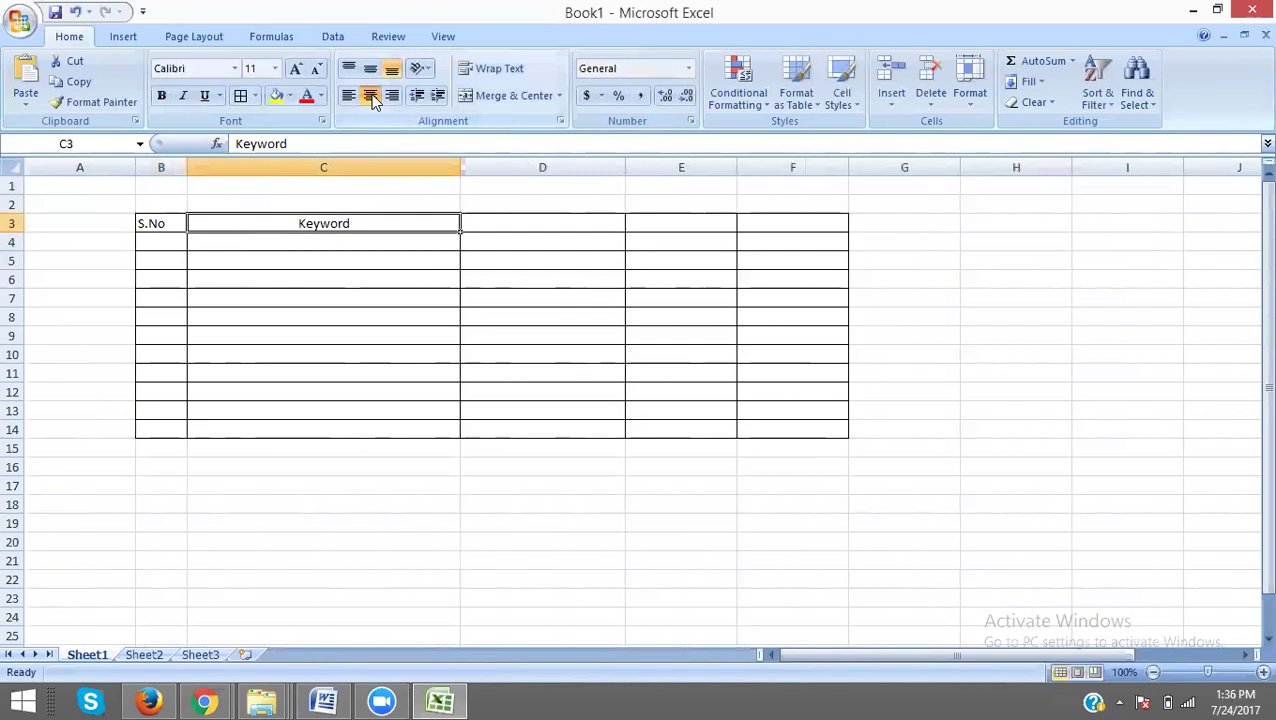
# Return to Keyword Planner in Firefox and expand the search for new keywords using a phrase, website or category.
pyautogui.click(1192, 10)
pyautogui.click(1192, 10)
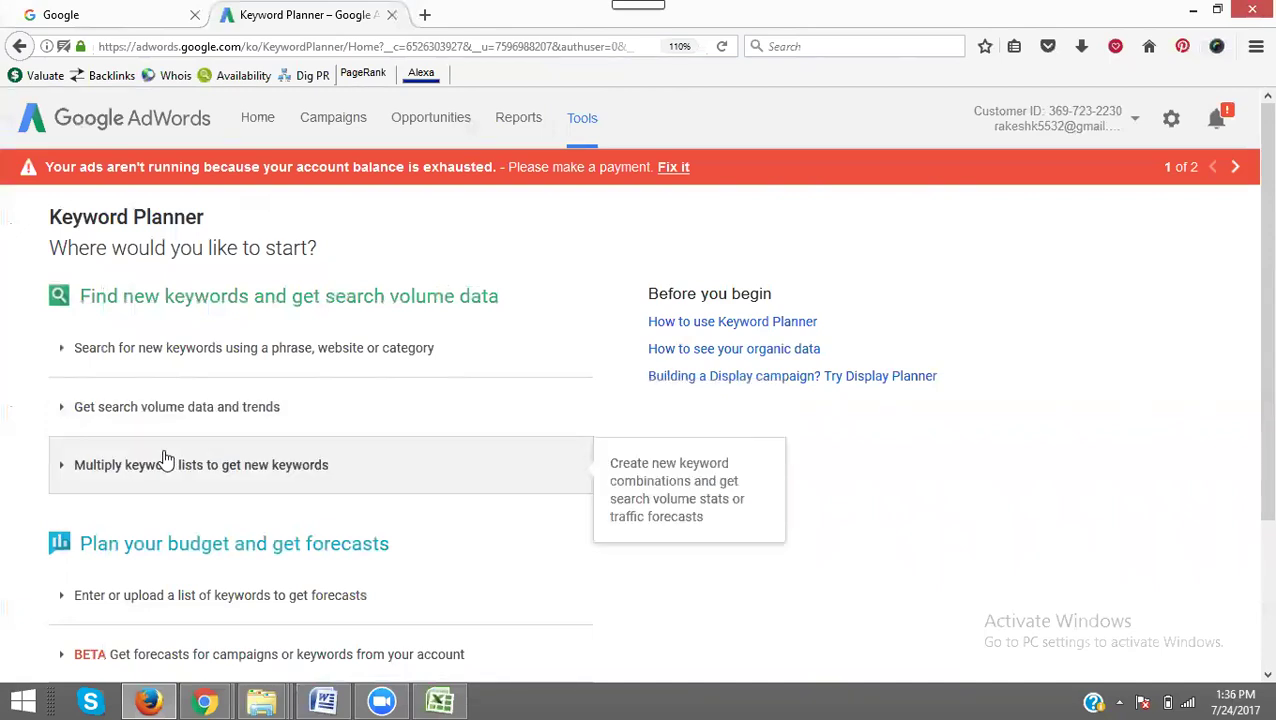
pyautogui.click(166, 351)
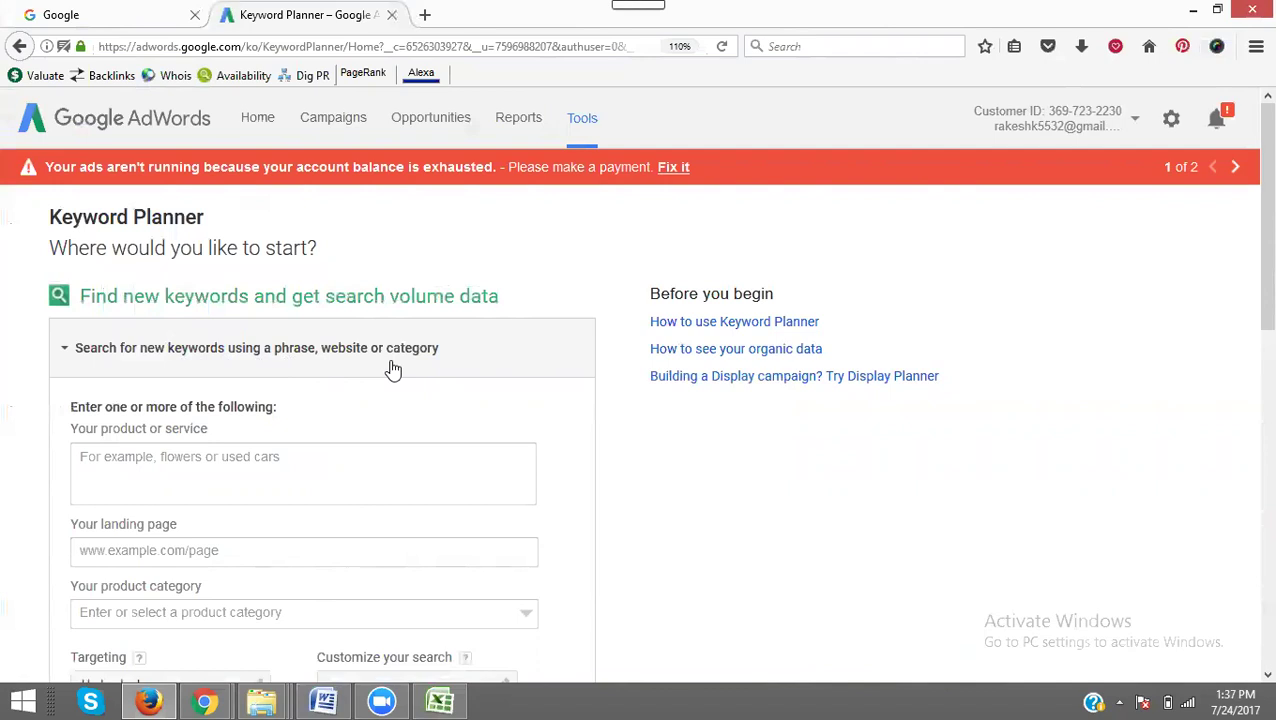
# Copy the keyword "Movers in Abu Dhabi" from the Word document into the product or service field of Keyword Planner.
pyautogui.click(330, 700)
pyautogui.moveTo(198, 206); pyautogui.dragTo(61, 196)
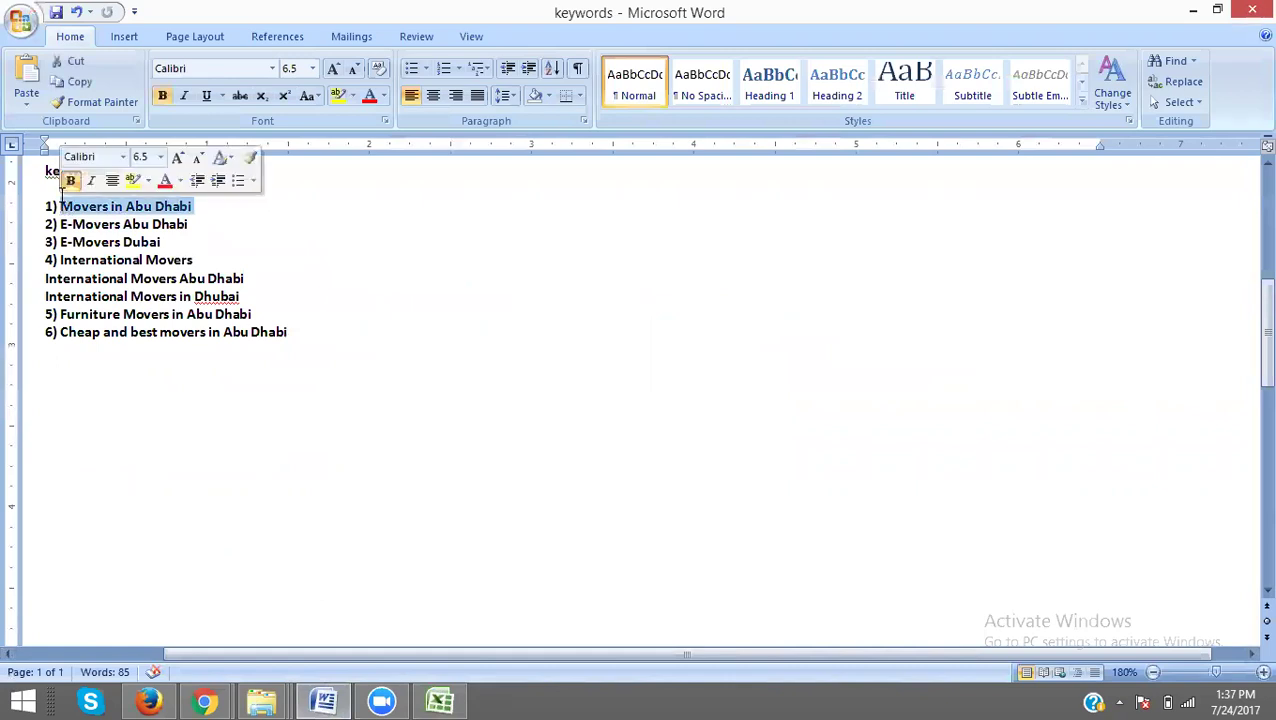
pyautogui.hotkey('ctrl', 'c')
pyautogui.hotkey('alt', 'Tab')
pyautogui.click(157, 457)
pyautogui.hotkey('ctrl', 'v')
# Try to replace the Hyderabad target location with the province Dubai, United Arab Emirates.
pyautogui.scroll(-3, 3, 378)
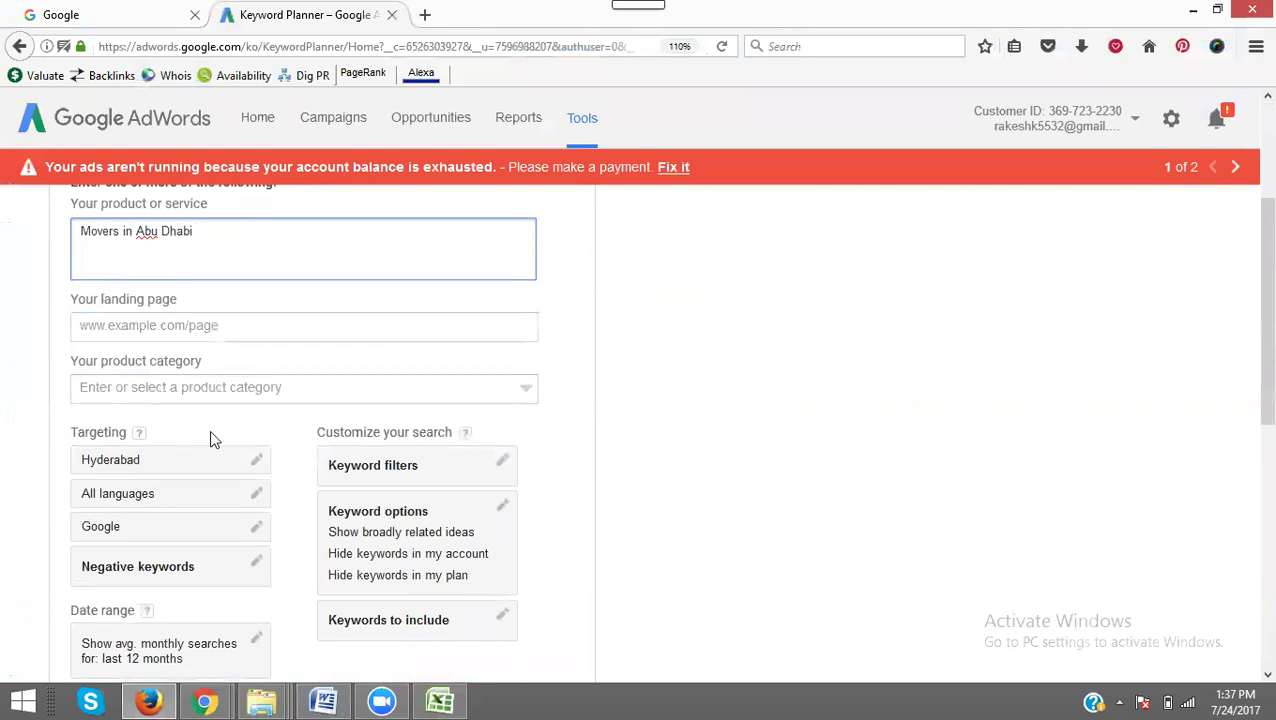
pyautogui.click(255, 457)
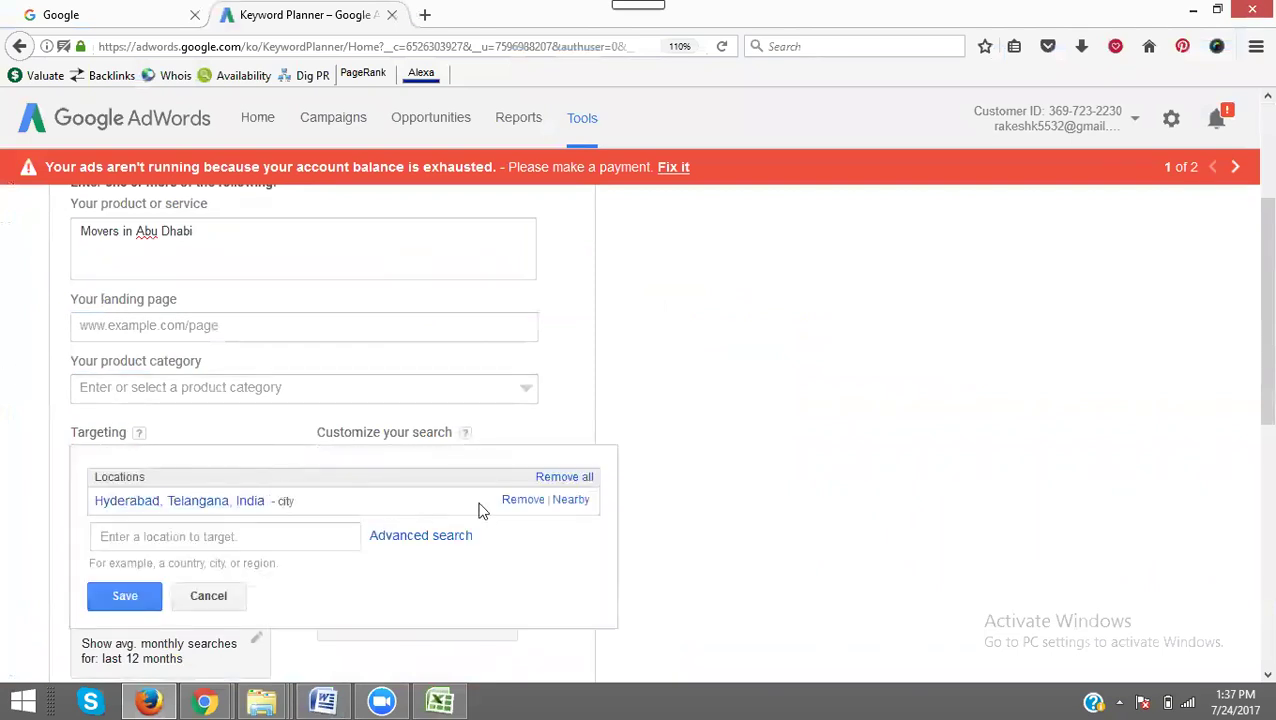
pyautogui.click(526, 510)
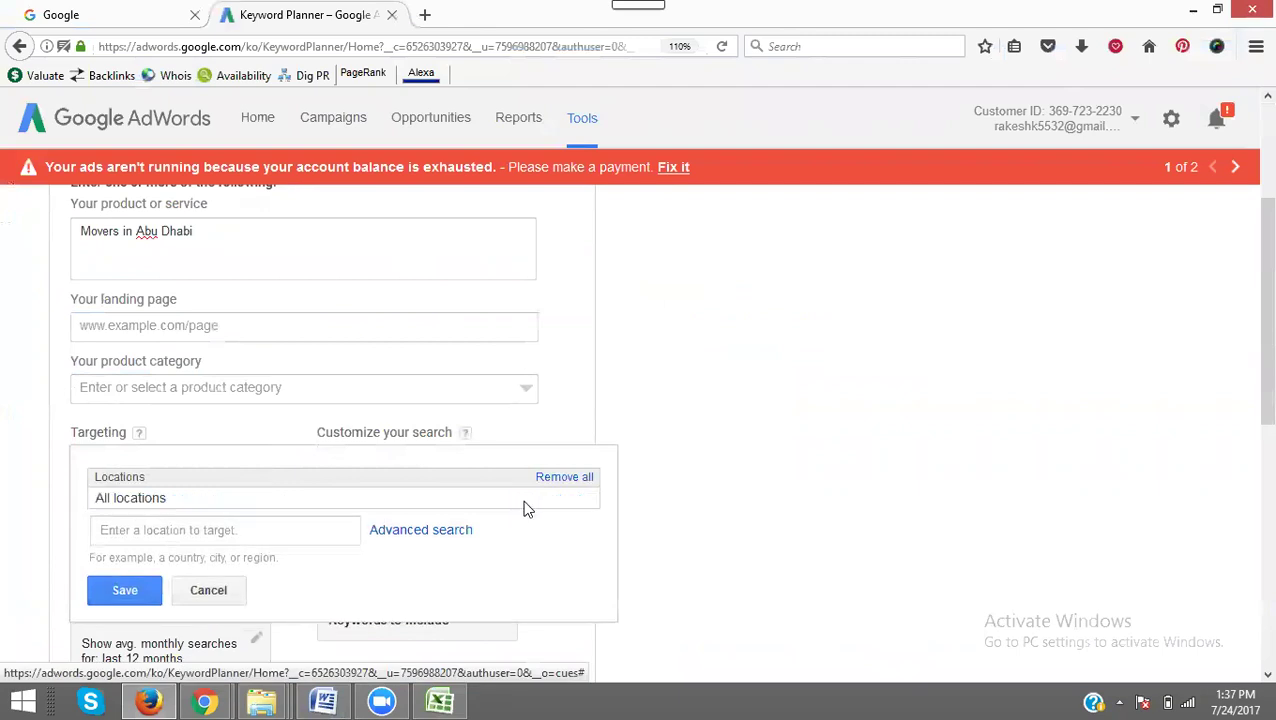
pyautogui.click(203, 530)
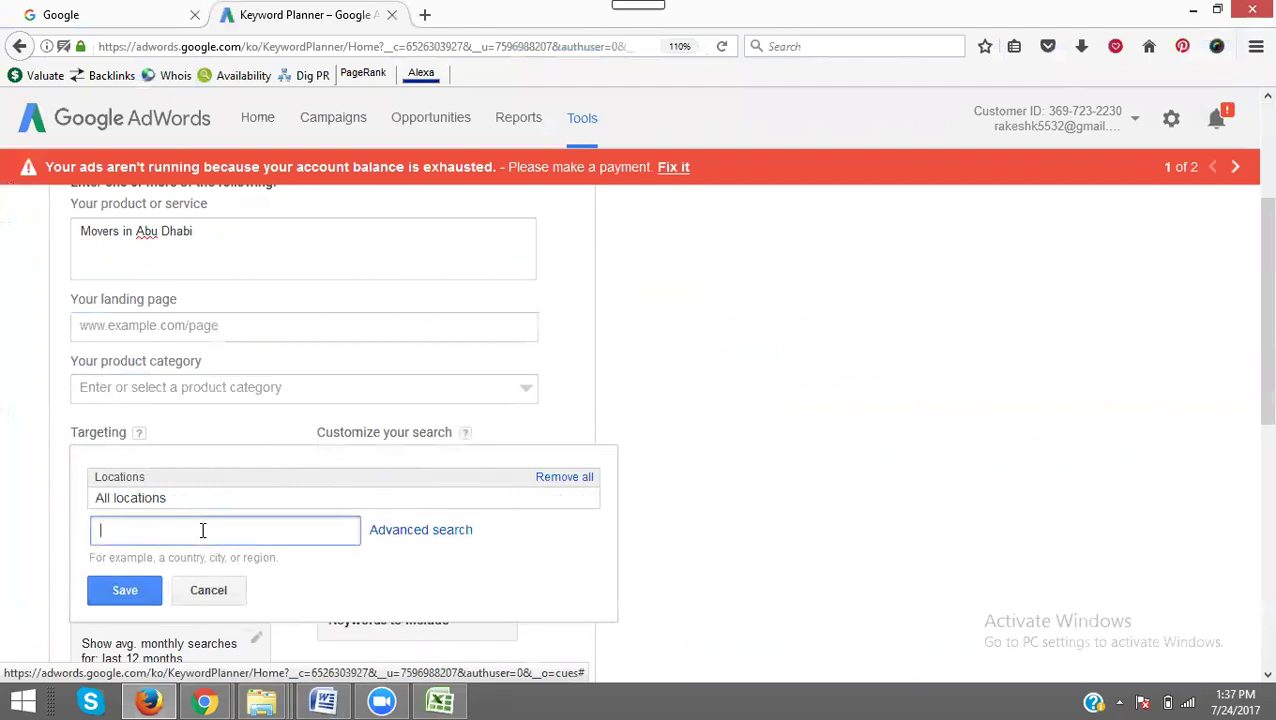
pyautogui.write('dubai')
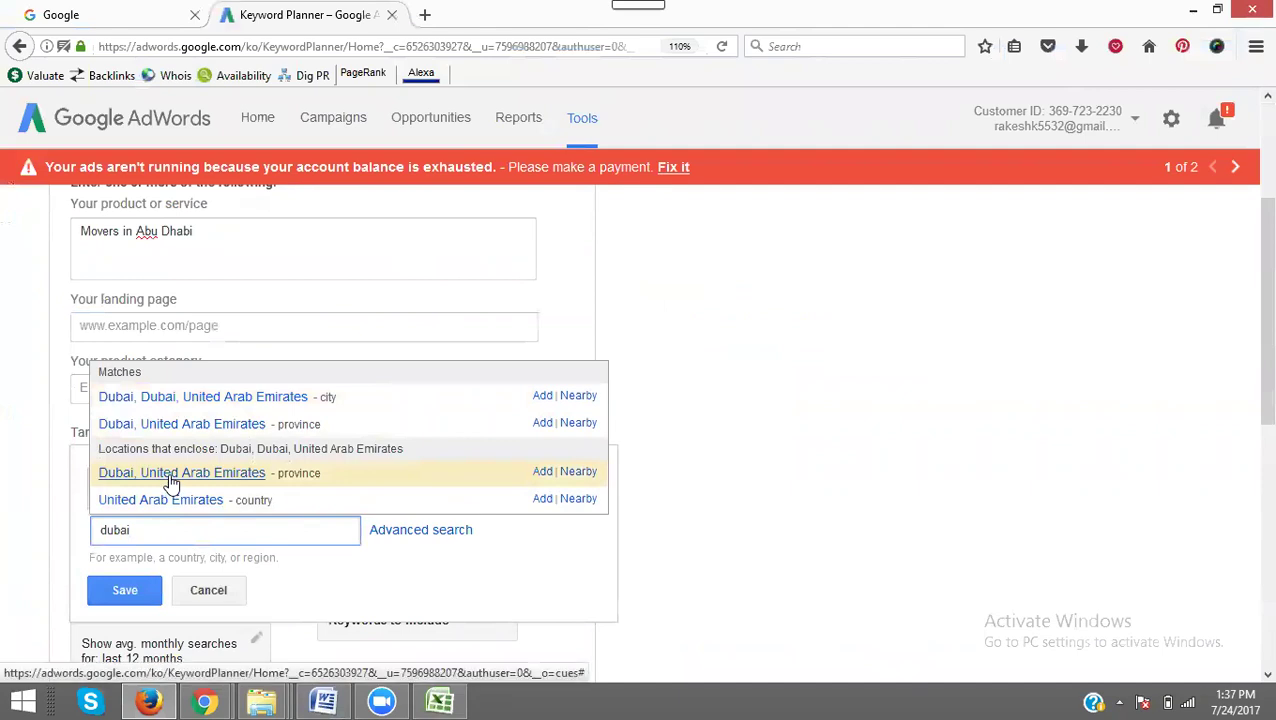
pyautogui.click(173, 482)
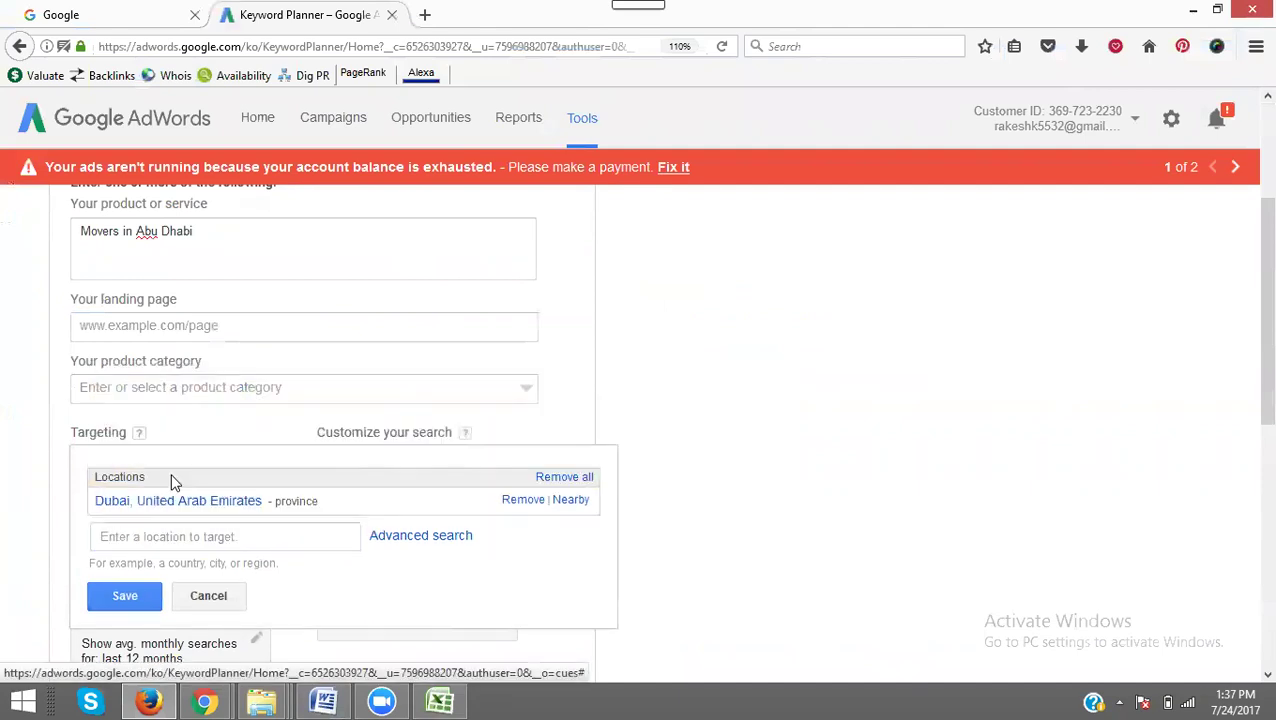
# Try to find a matching product category by searching for "movers" and "packers".
pyautogui.click(150, 390)
pyautogui.write('m')
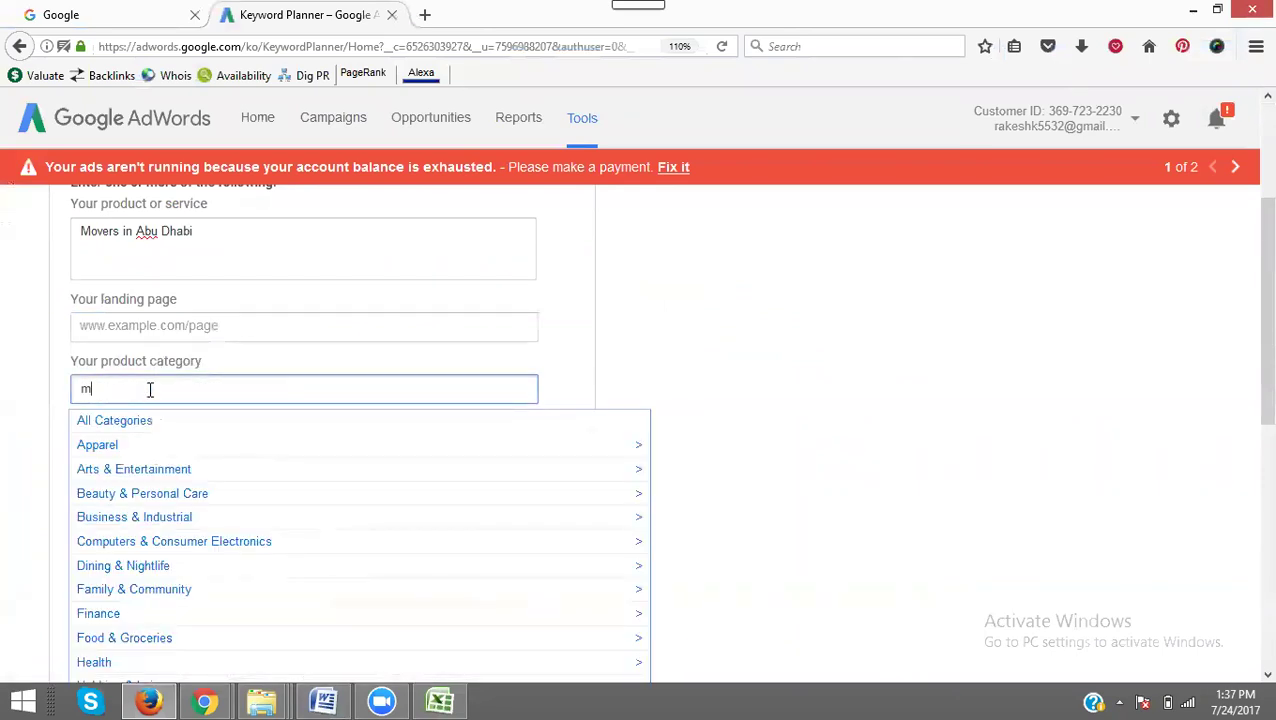
pyautogui.write('overs')
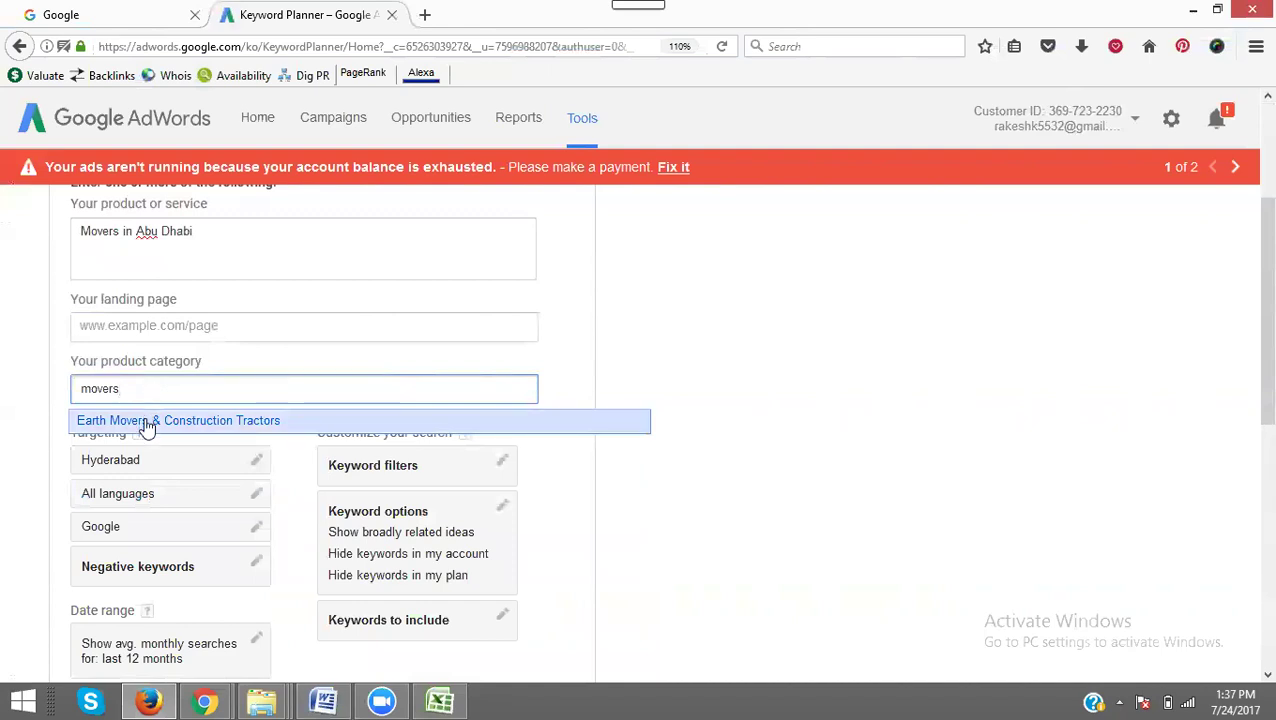
pyautogui.press('BackSpace')
pyautogui.press('BackSpace')
pyautogui.press('BackSpace')
pyautogui.press('BackSpace')
pyautogui.press('BackSpace')
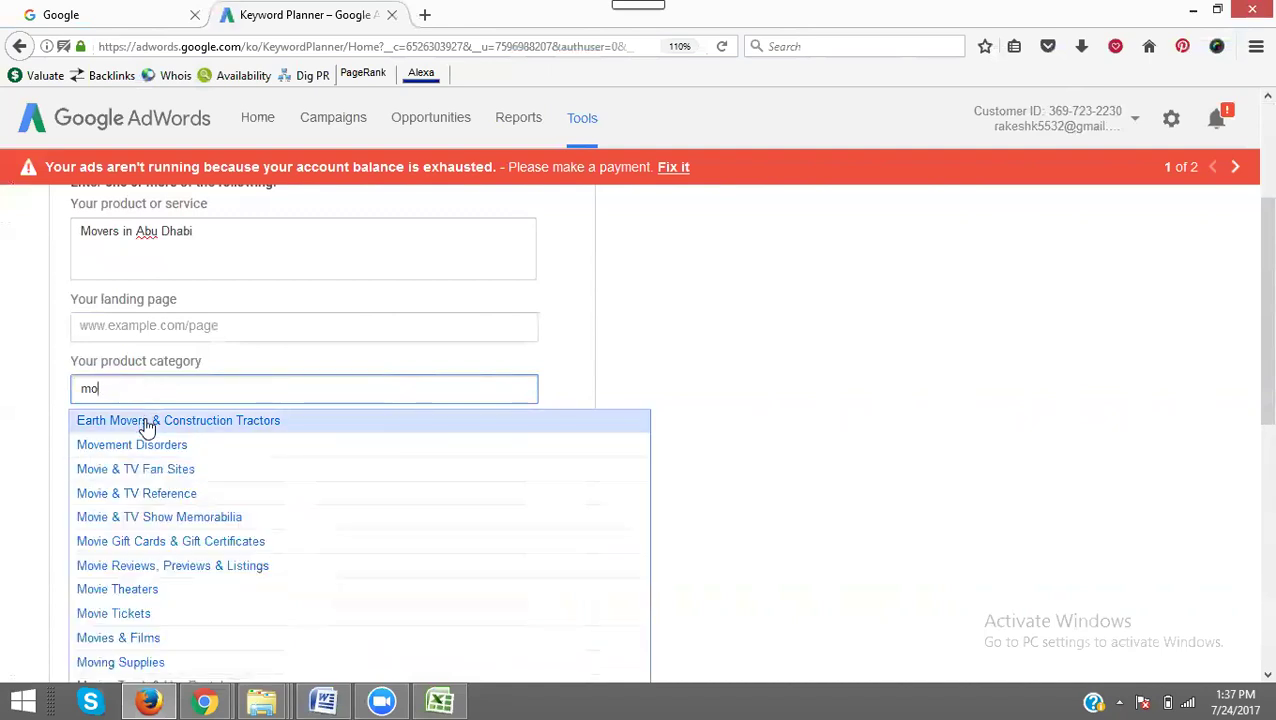
pyautogui.write('ack')
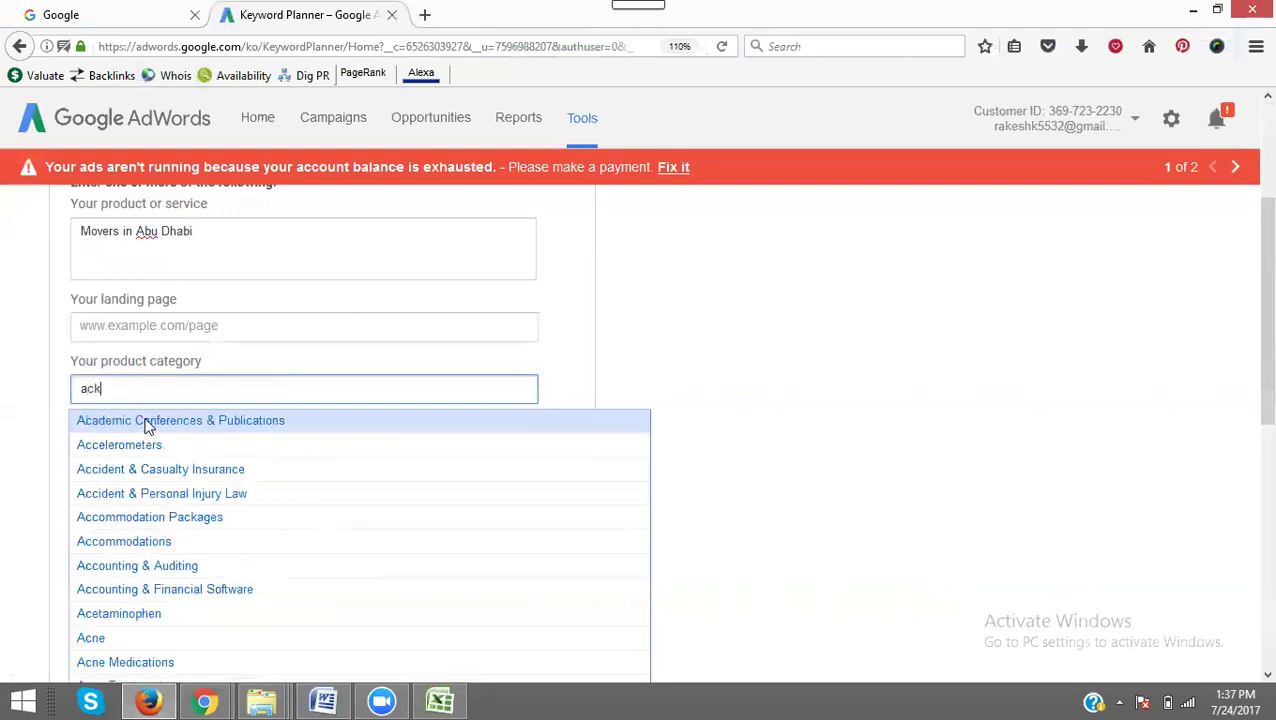
pyautogui.write('ersp')
# Search the product categories for "bus" and look through the suggested categories for one that fits a moving company.
pyautogui.doubleClick(157, 388)
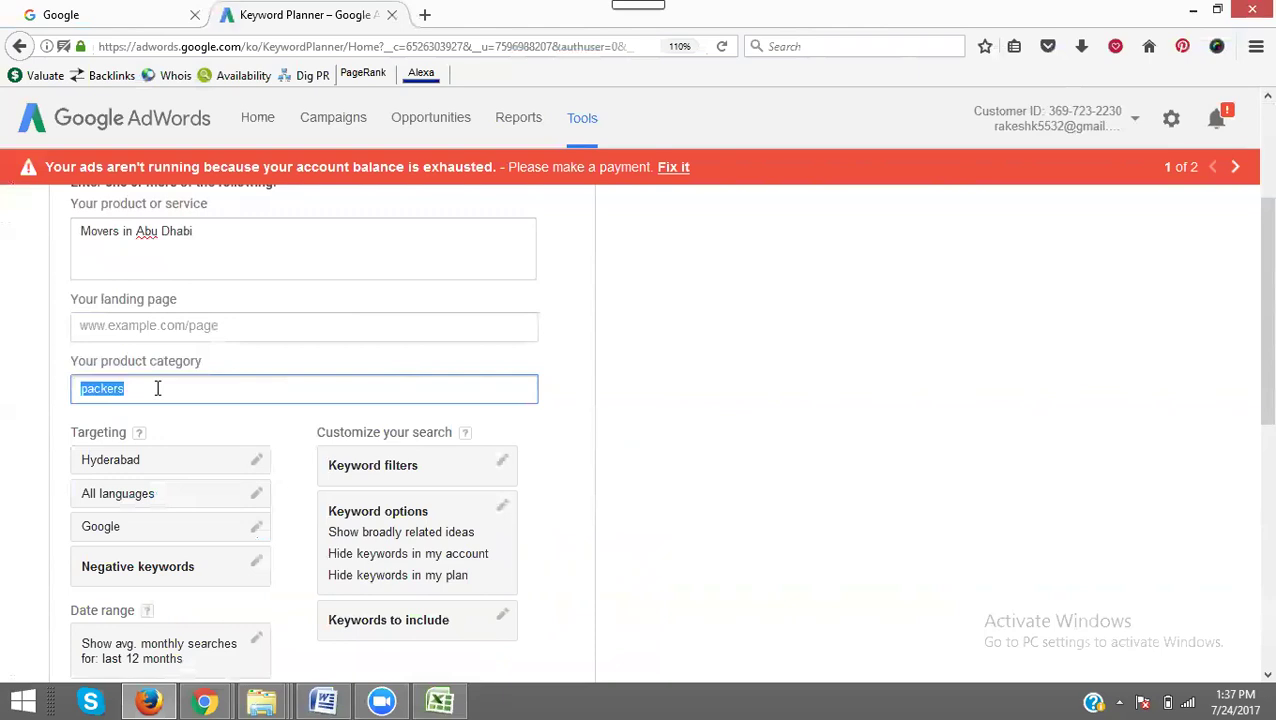
pyautogui.write('bus')
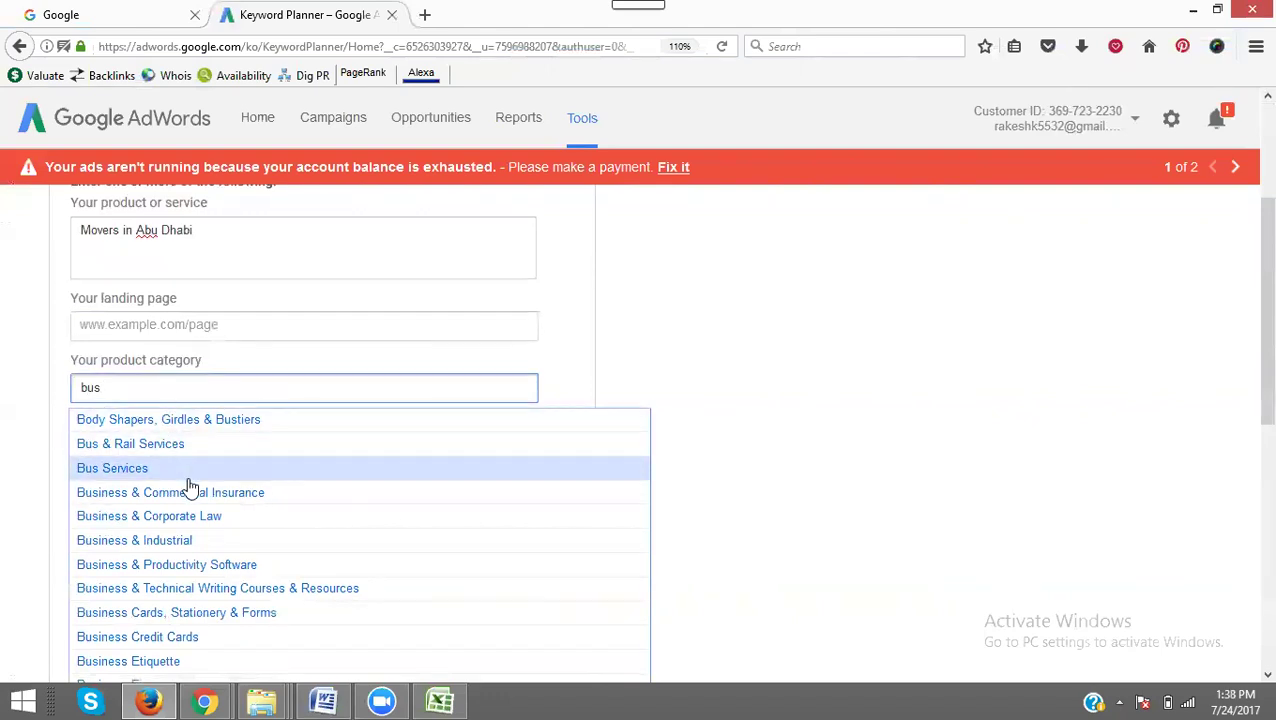
pyautogui.scroll(-2, 190, 487)
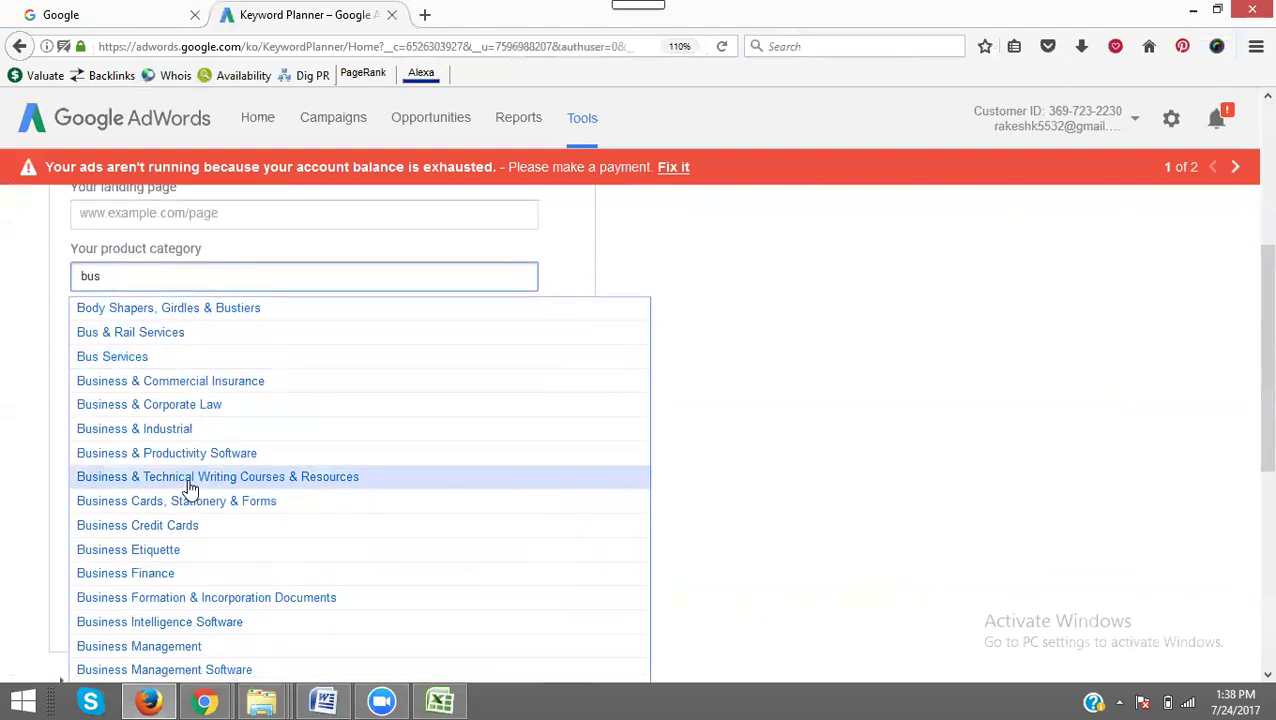
pyautogui.scroll(2, 188, 487)
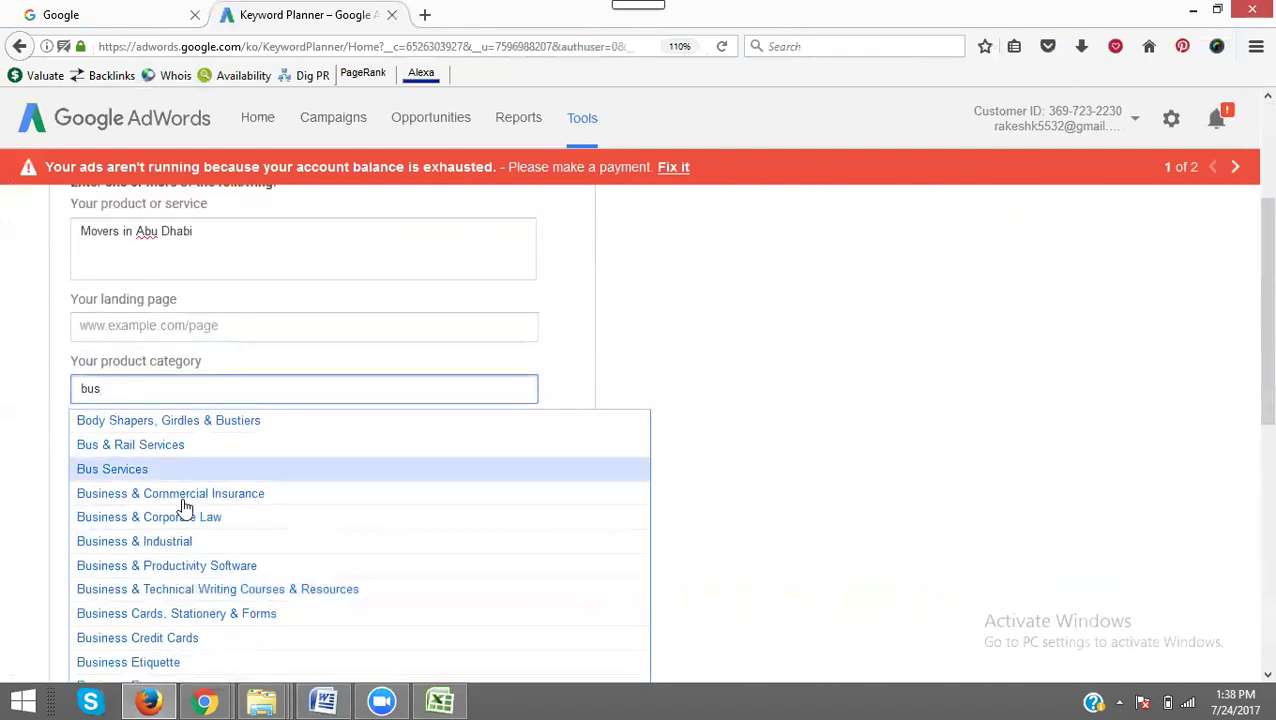
pyautogui.scroll(-2, 184, 510)
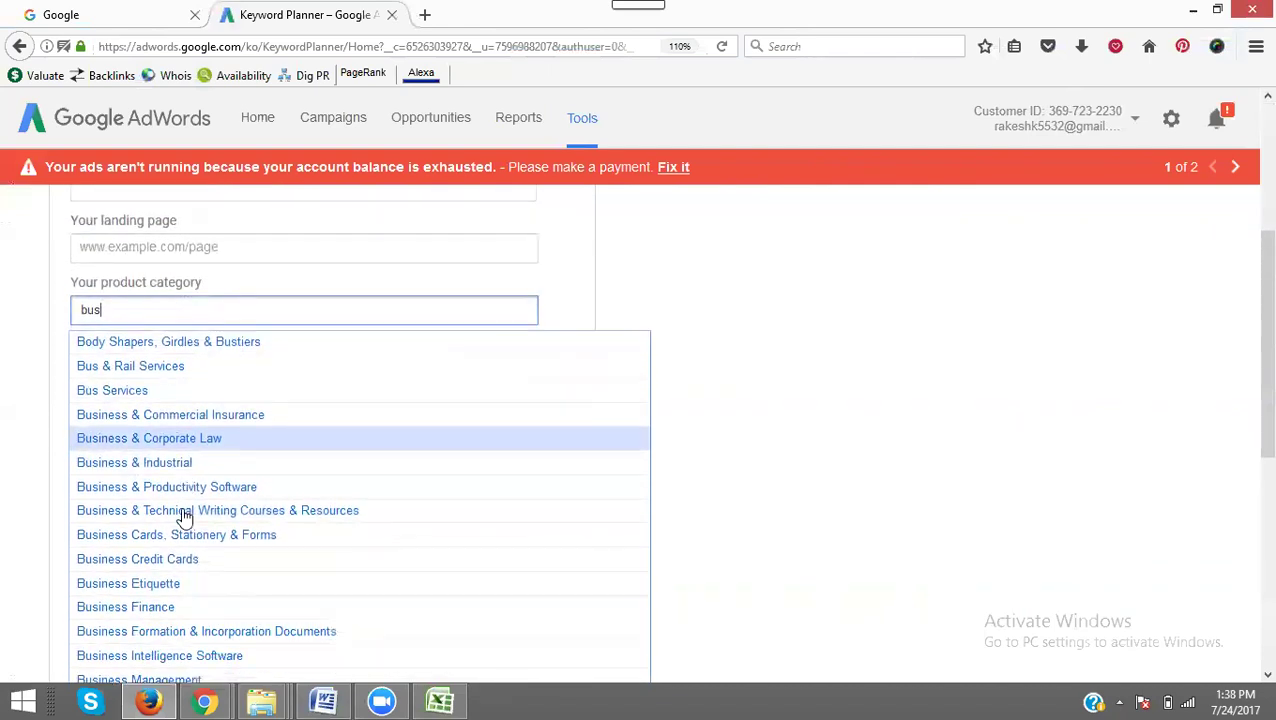
pyautogui.scroll(-4, 184, 516)
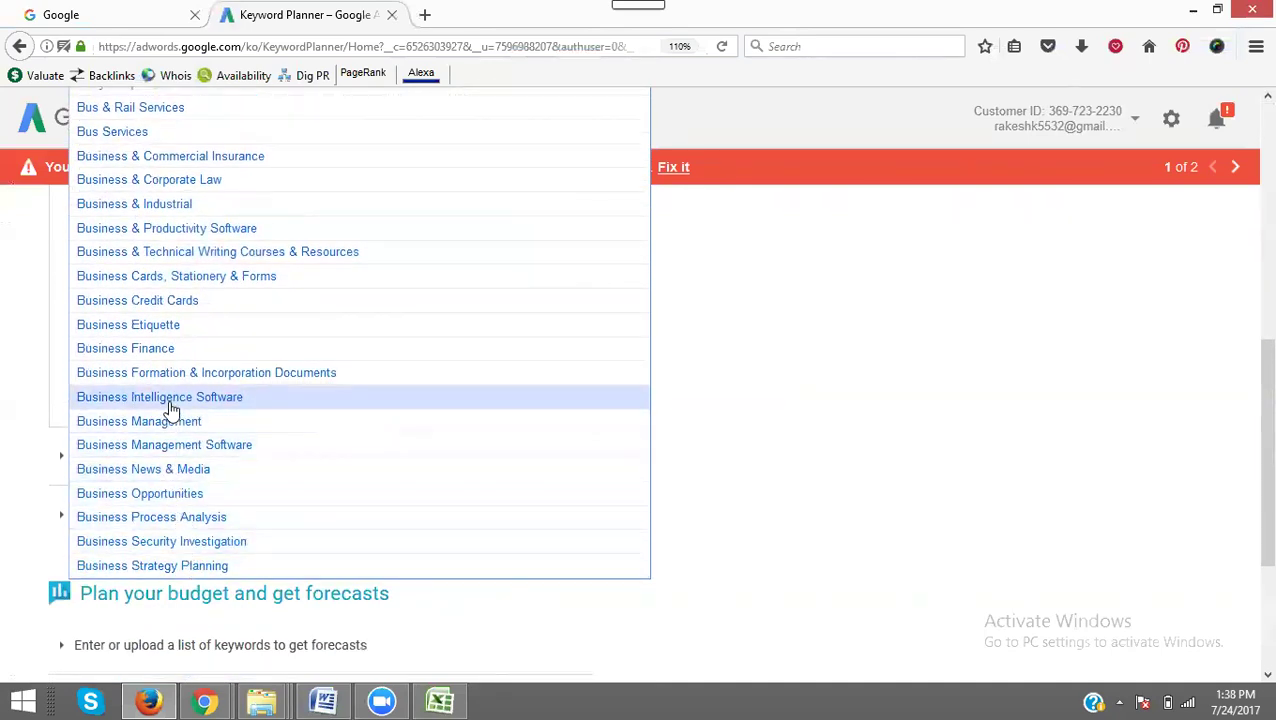
pyautogui.scroll(2, 170, 372)
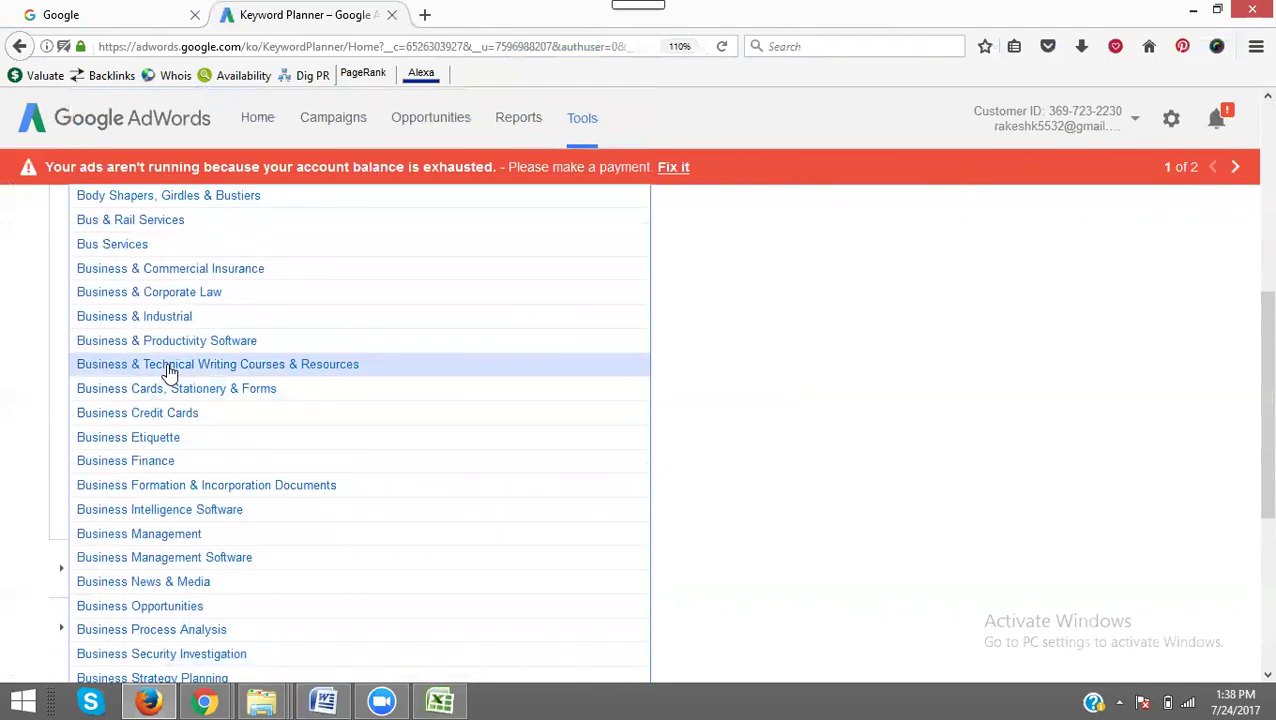
pyautogui.scroll(4, 170, 372)
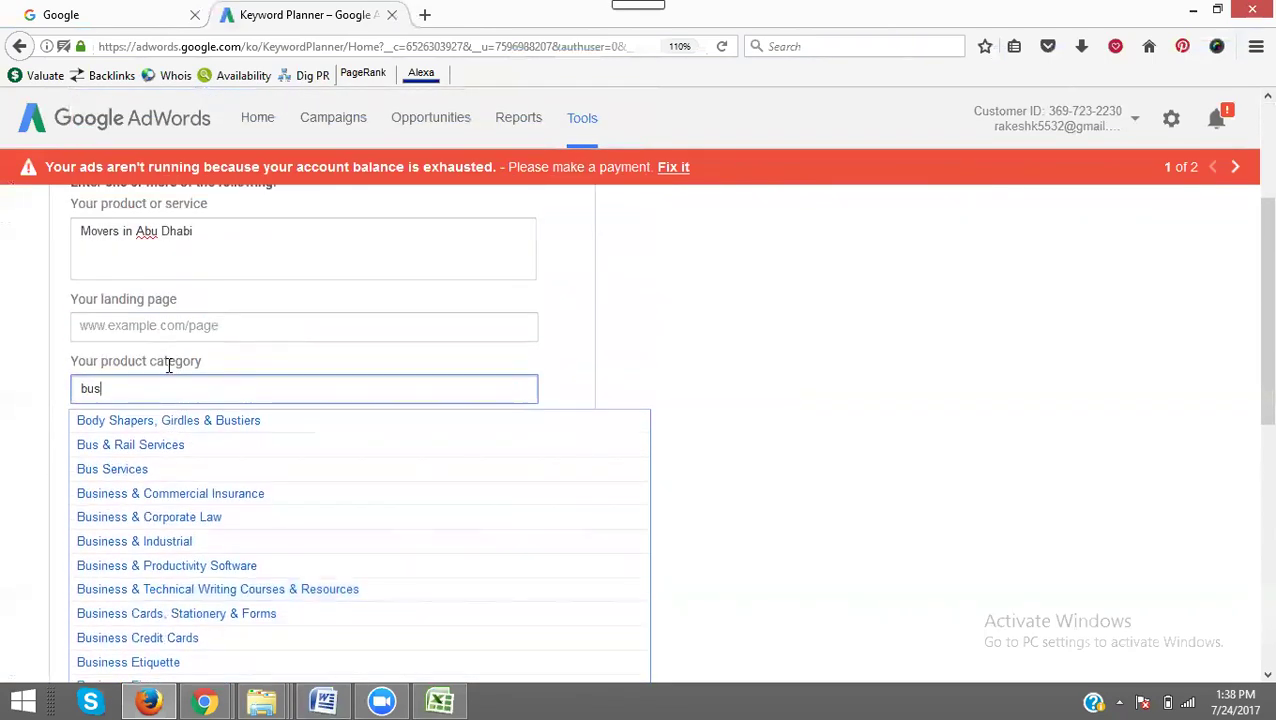
# Search the product categories for "movers" and set the category to Earth Movers & Construction Tractors.
pyautogui.press('BackSpace')
pyautogui.press('BackSpace')
pyautogui.write('movers')
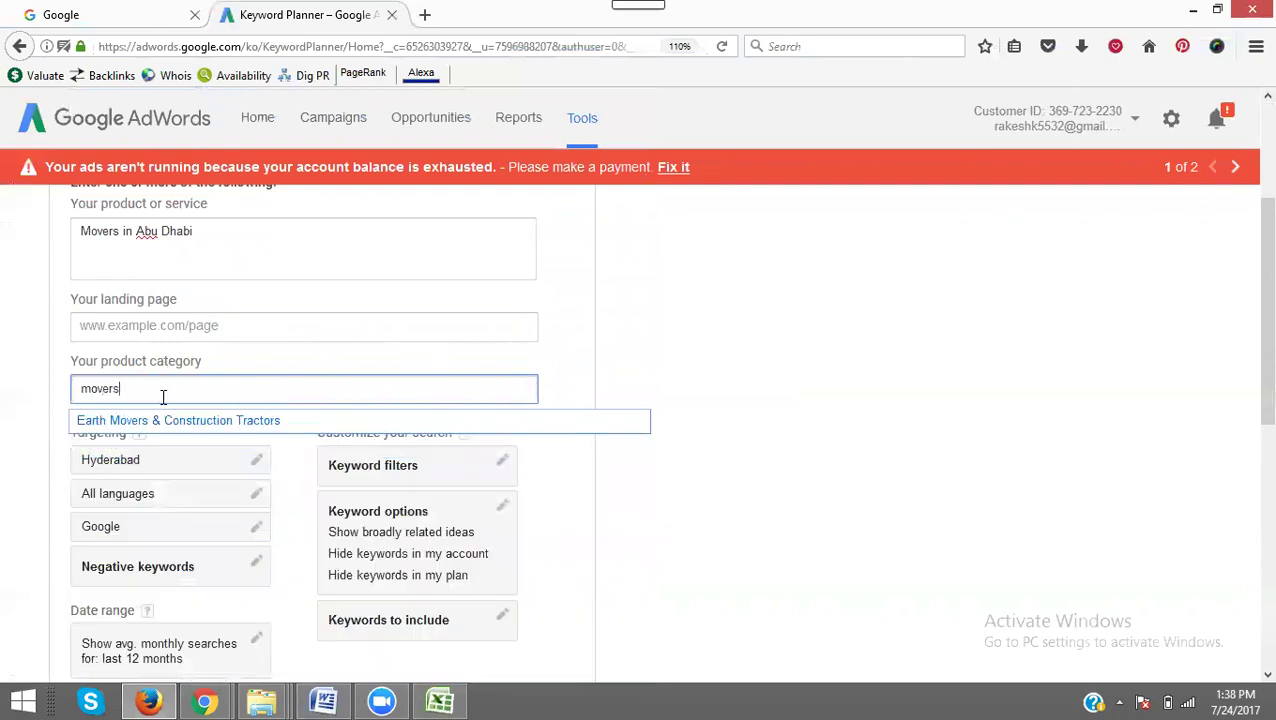
pyautogui.click(162, 420)
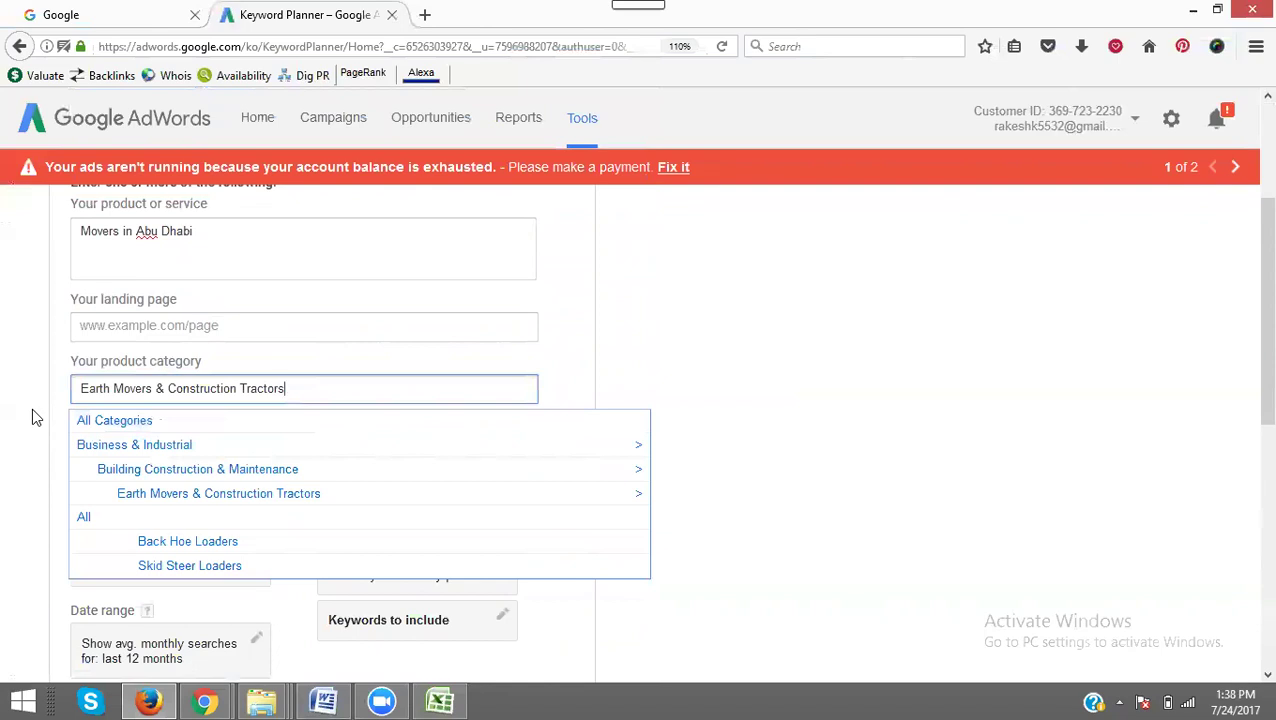
pyautogui.scroll(-2, 179, 470)
pyautogui.click(2, 344)
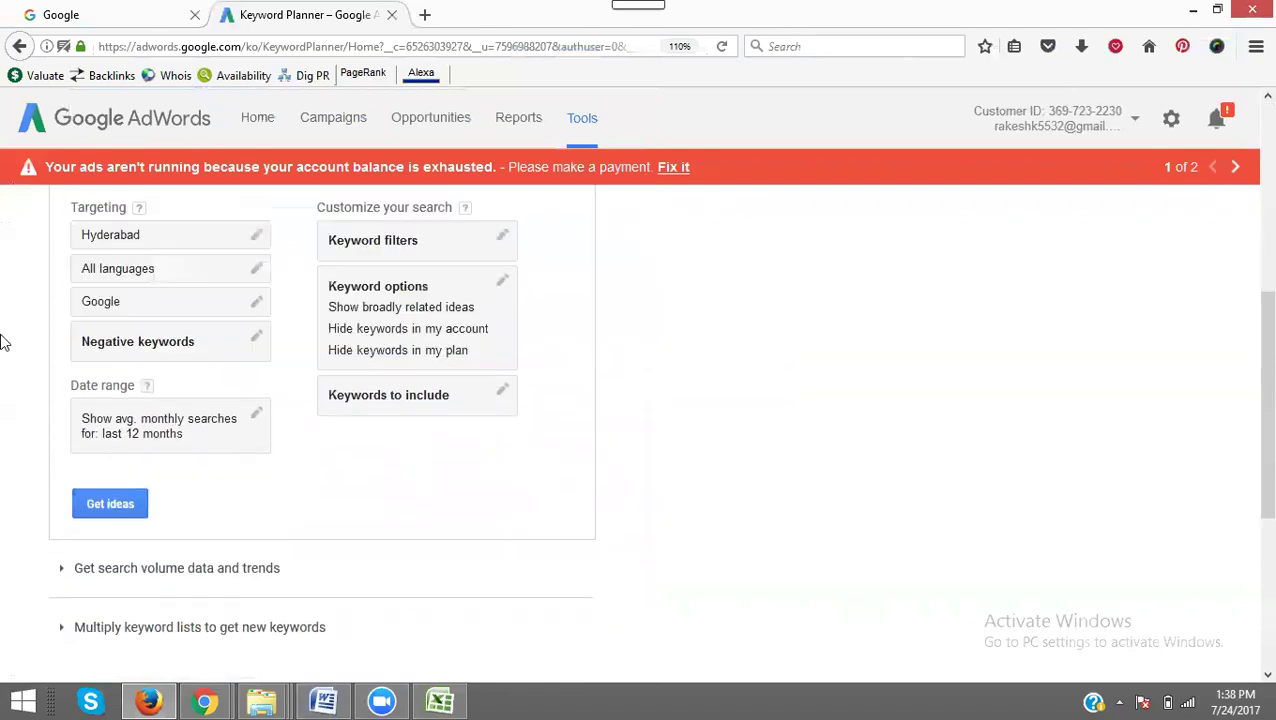
pyautogui.scroll(3, 3, 338)
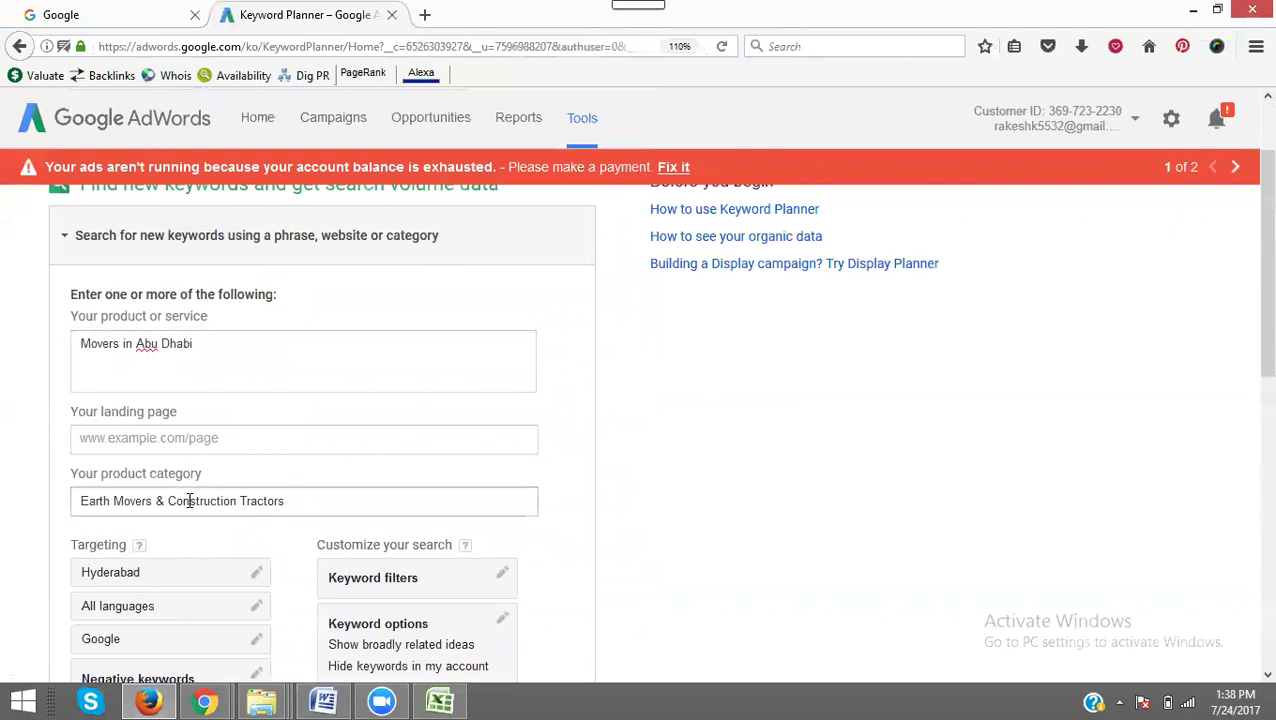
pyautogui.scroll(-2, 184, 470)
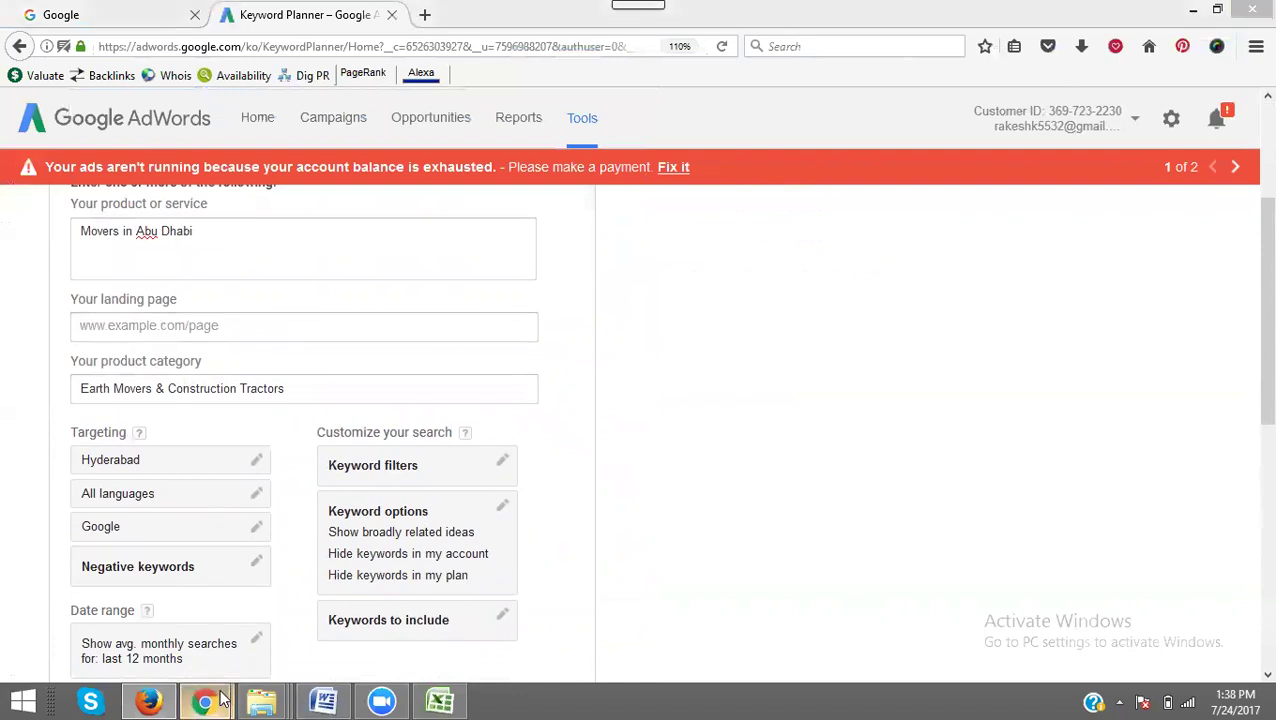
# Switch to the Gimoversuae blog in Chrome and copy the site name from its address.
pyautogui.moveTo(204, 701)
pyautogui.click(328, 598)
pyautogui.click(440, 13)
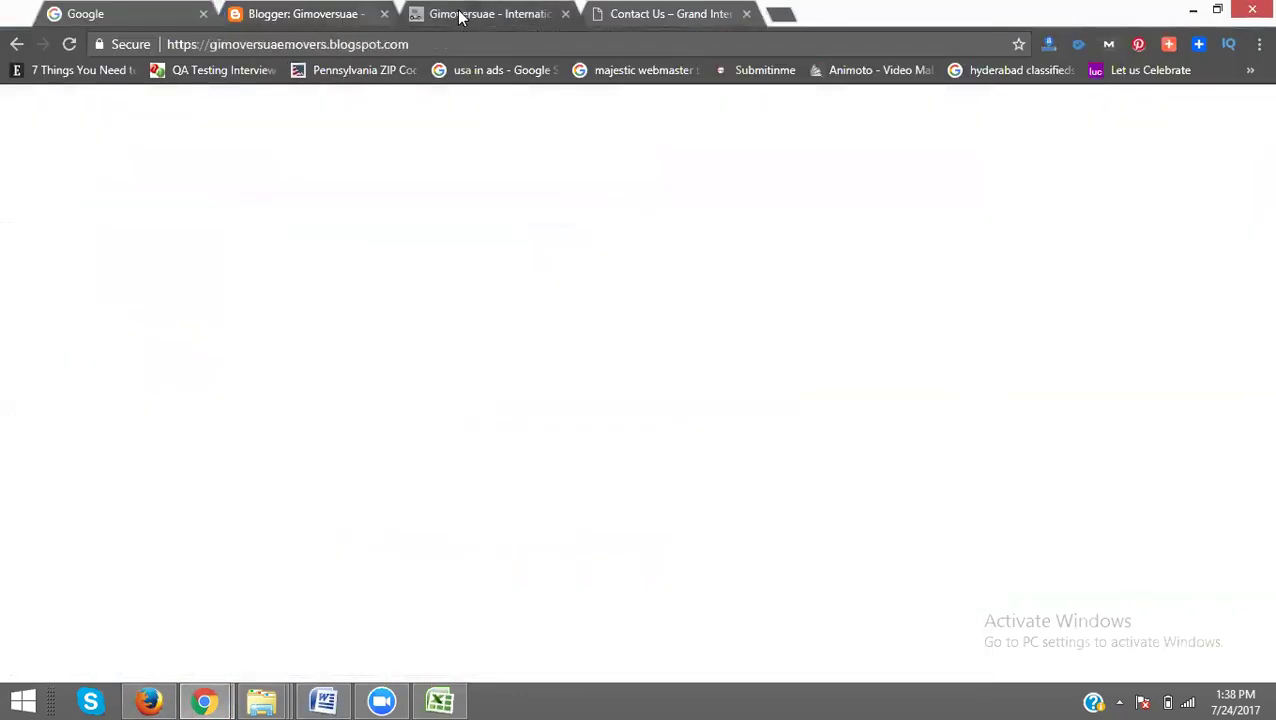
pyautogui.doubleClick(283, 44)
pyautogui.hotkey('ctrl', 'c')
pyautogui.click(780, 14)
pyautogui.hotkey('ctrl', 'v')
pyautogui.press('BackSpace')
pyautogui.press('BackSpace')
pyautogui.press('BackSpace')
pyautogui.press('BackSpace')
pyautogui.press('BackSpace')
pyautogui.press('BackSpace')
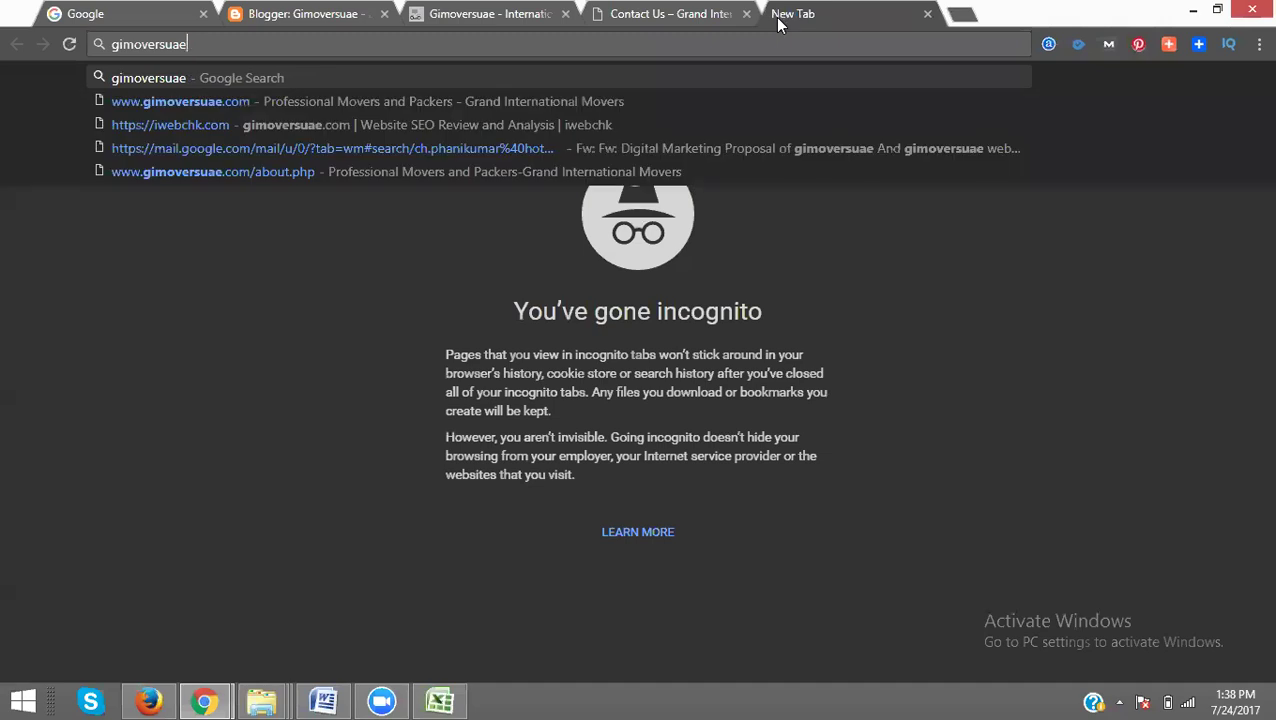
pyautogui.press('Down')
pyautogui.press('Return')
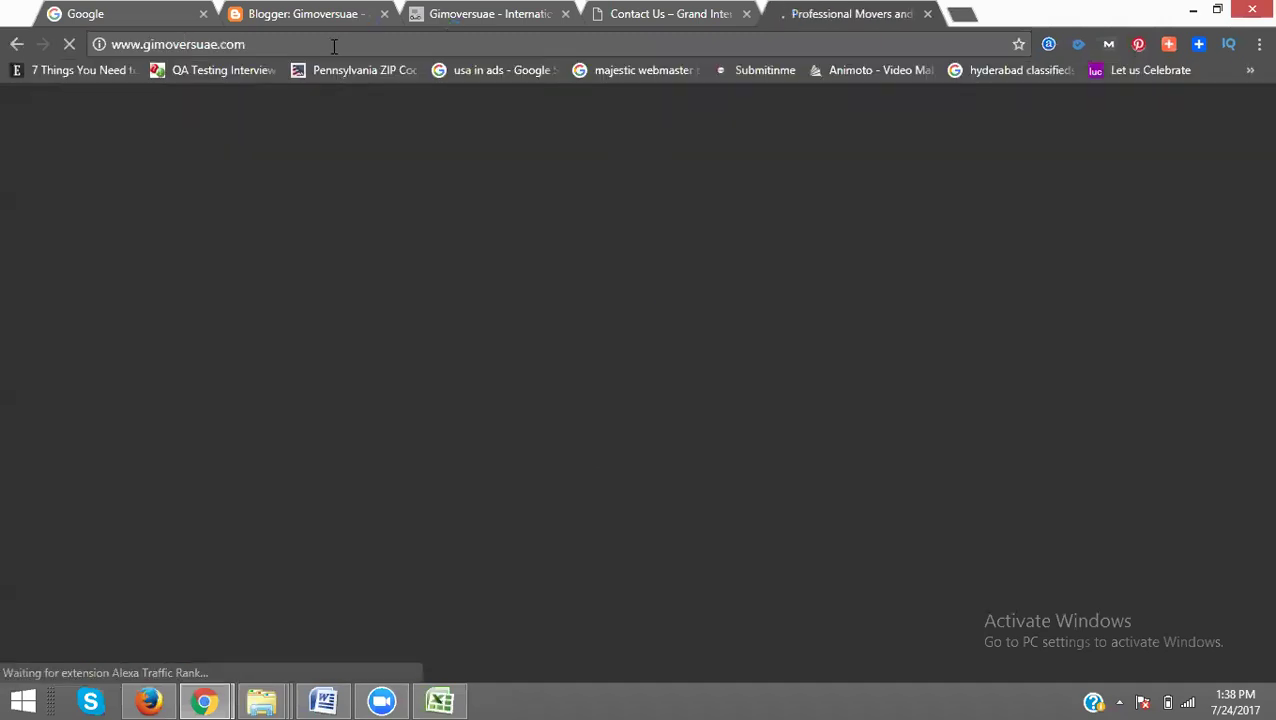
pyautogui.click(334, 46)
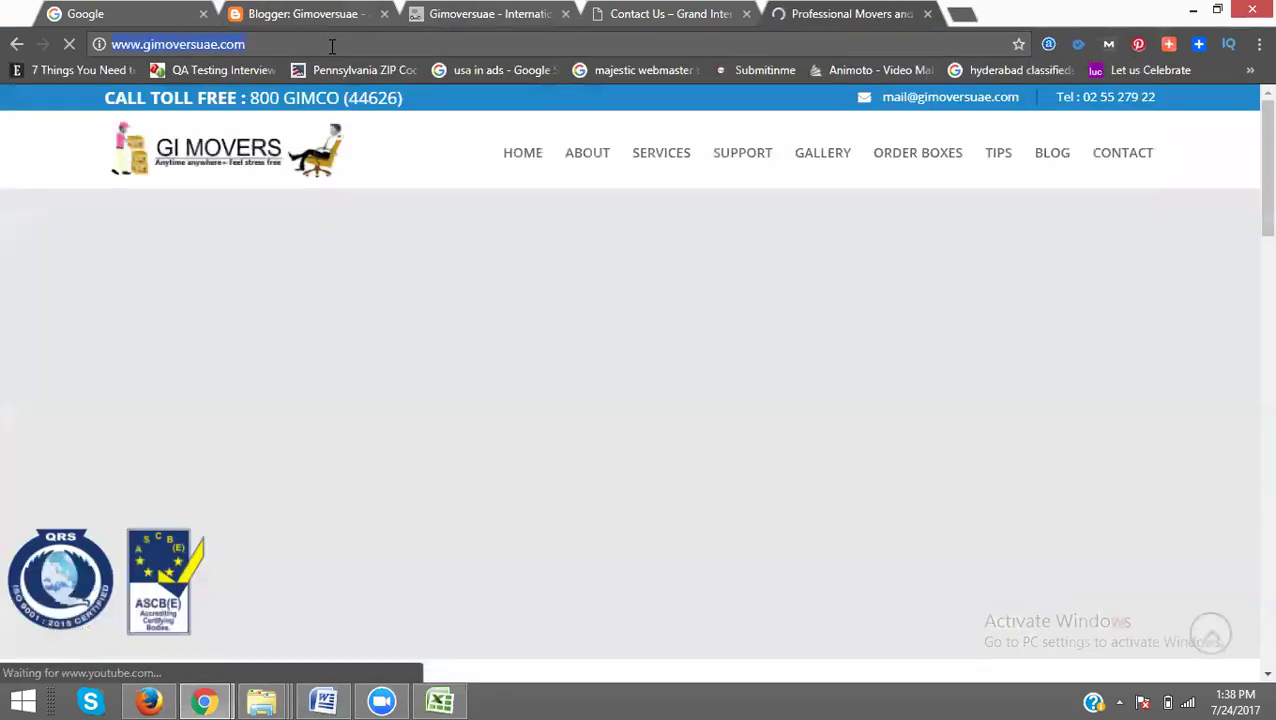
pyautogui.click(168, 692)
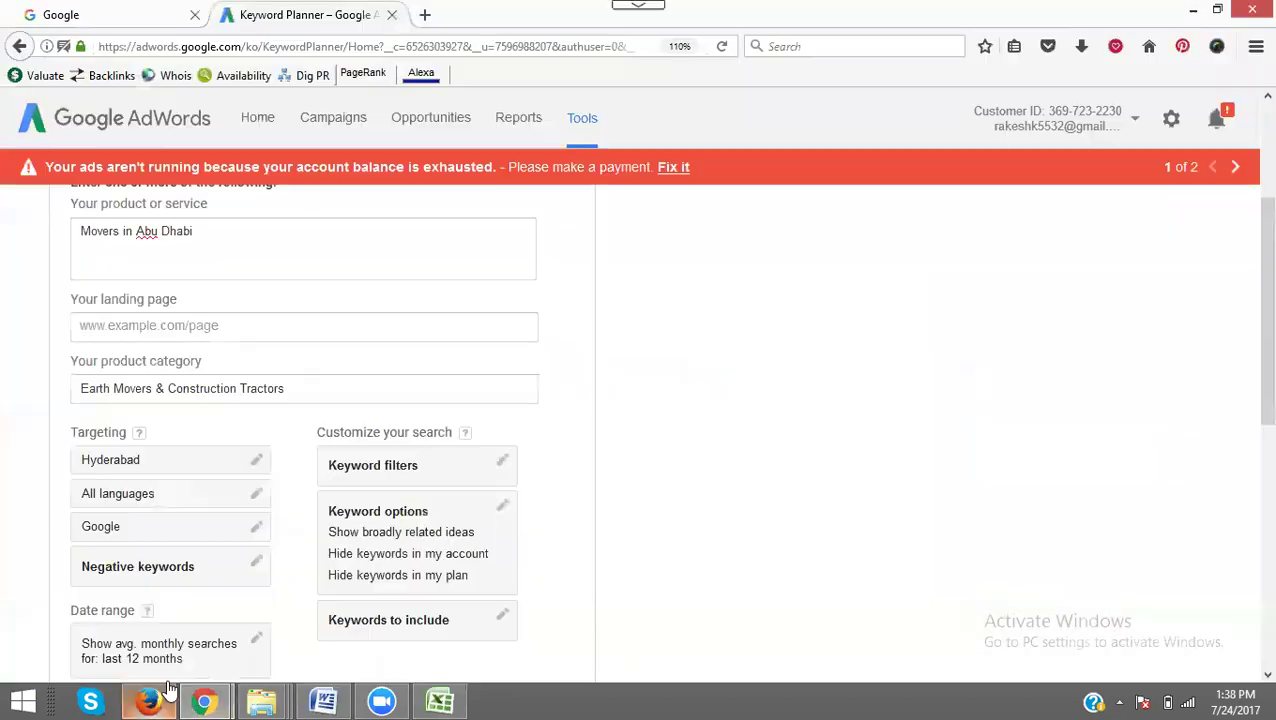
pyautogui.click(218, 326)
pyautogui.hotkey('ctrl', 'v')
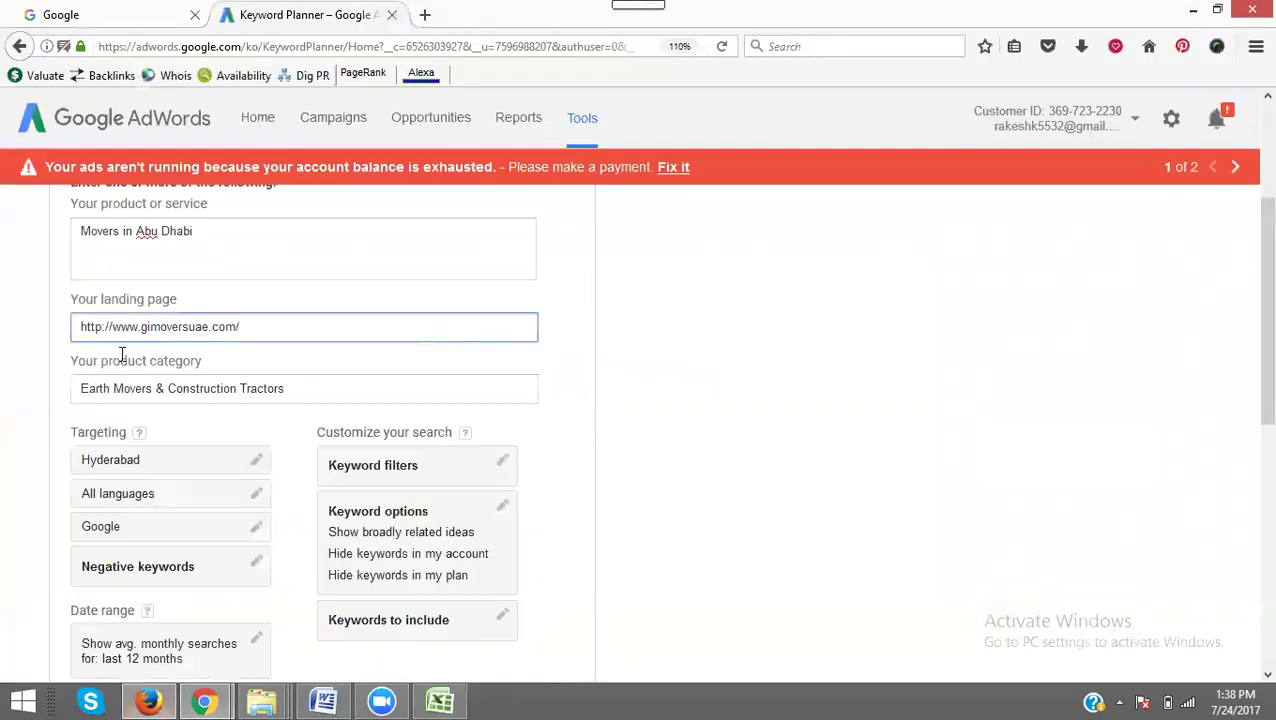
# Replace the Hyderabad target location with the province Dubai, United Arab Emirates, and save the targeting.
pyautogui.scroll(-3, 100, 370)
pyautogui.scroll(1, 122, 412)
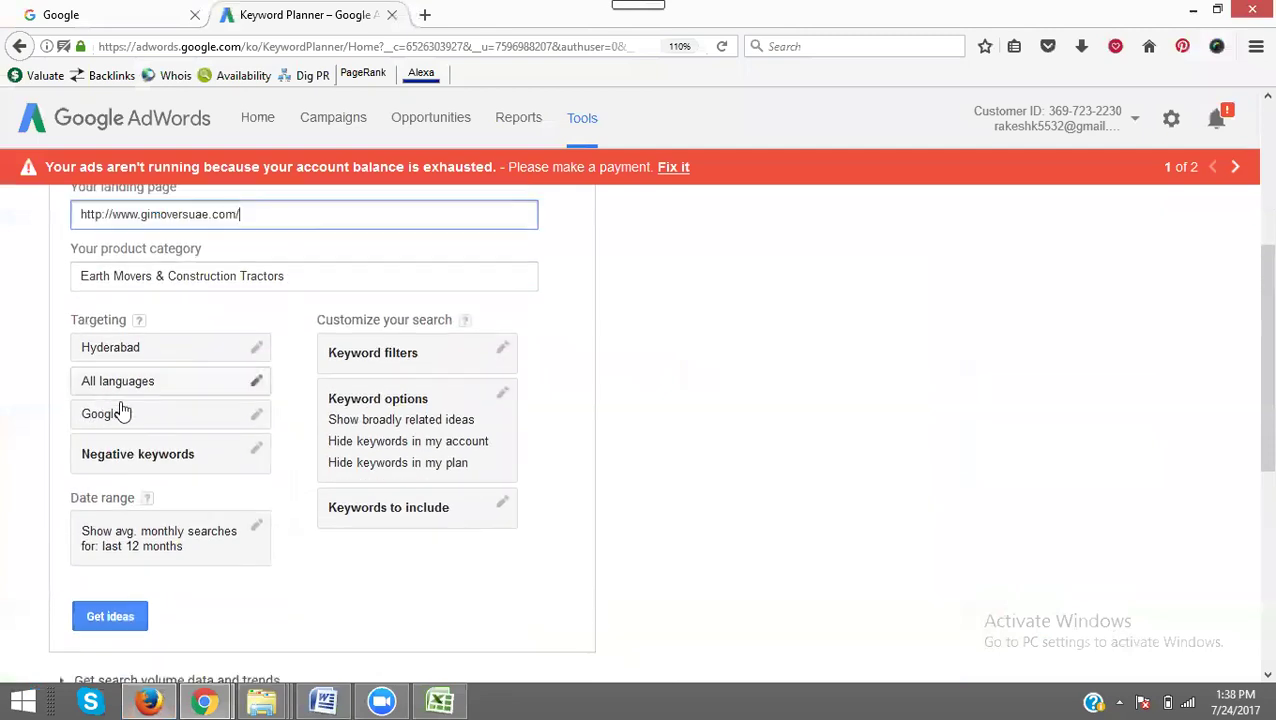
pyautogui.click(262, 352)
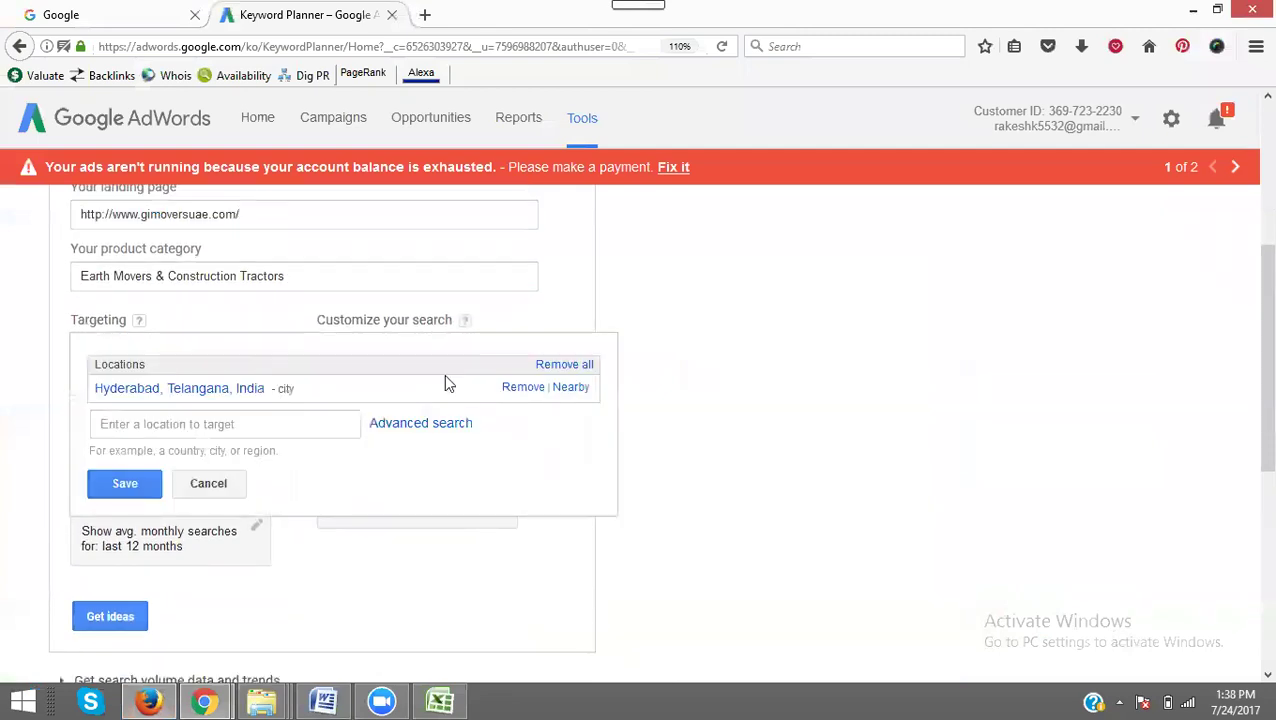
pyautogui.click(516, 388)
pyautogui.click(199, 419)
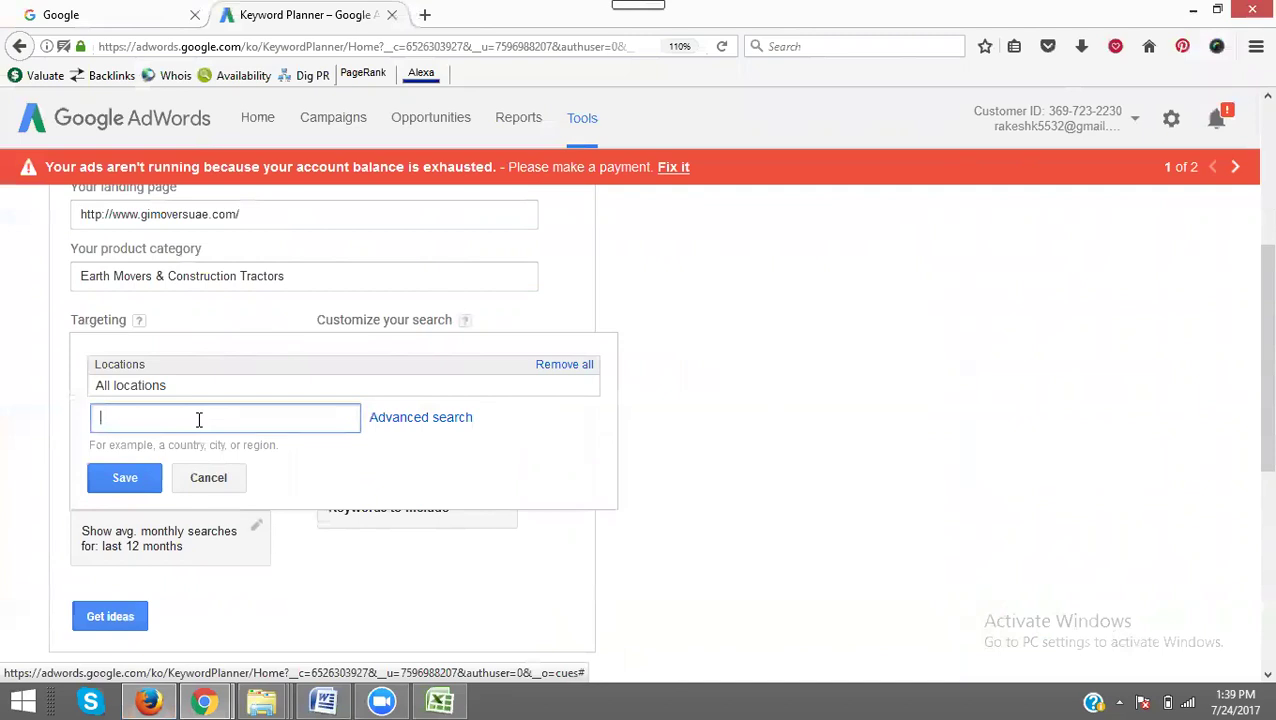
pyautogui.write('dubai')
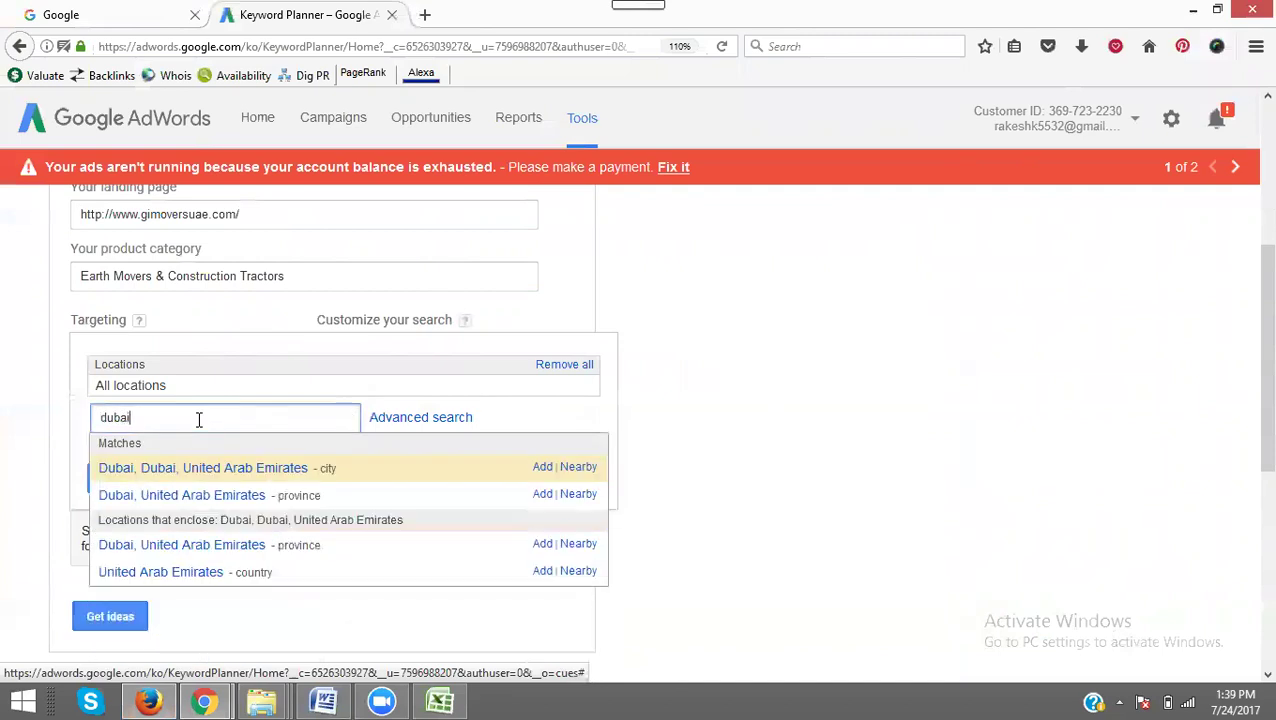
pyautogui.click(173, 549)
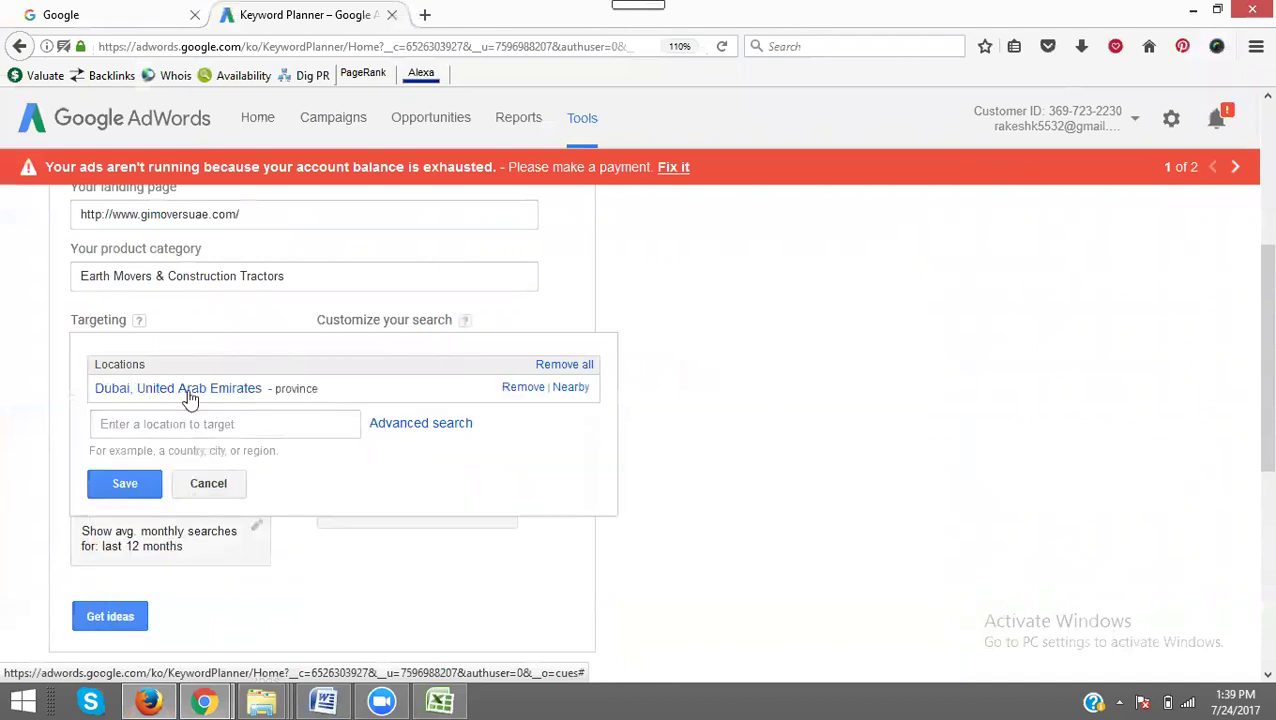
pyautogui.click(134, 494)
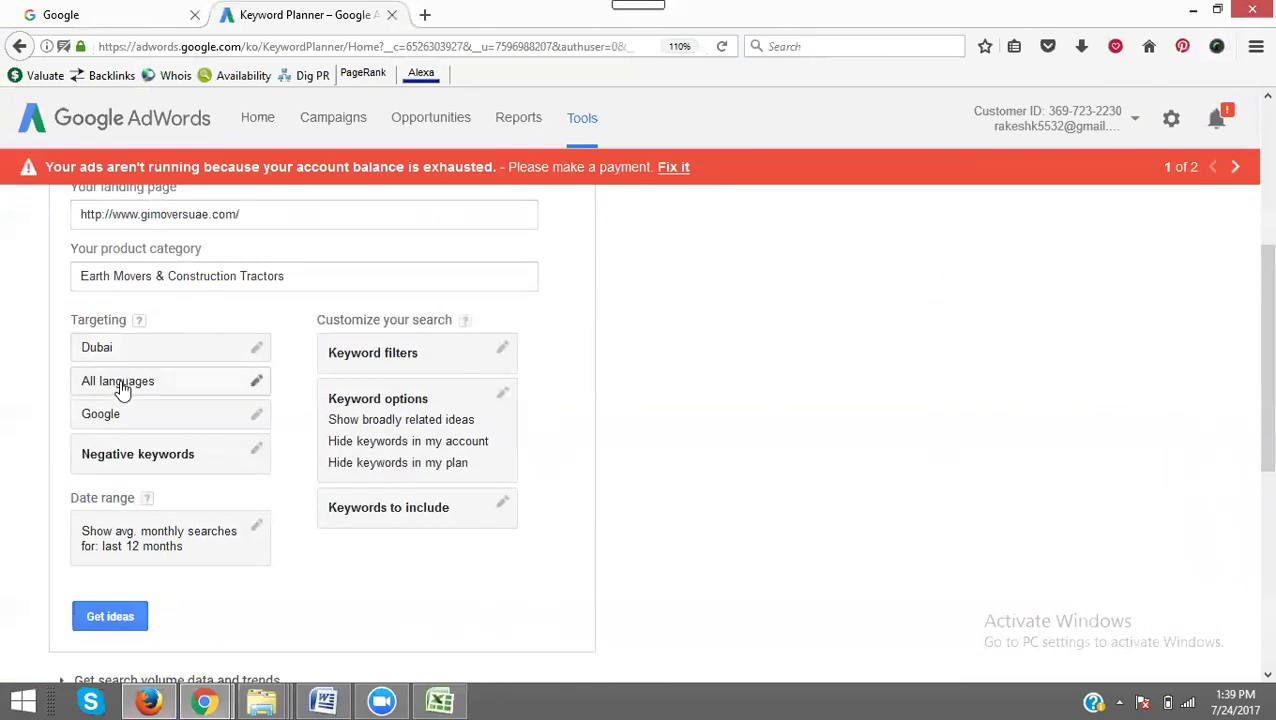
# Check the negative keywords setting without adding any, and request keyword ideas for the search, repeating the request once.
pyautogui.click(112, 460)
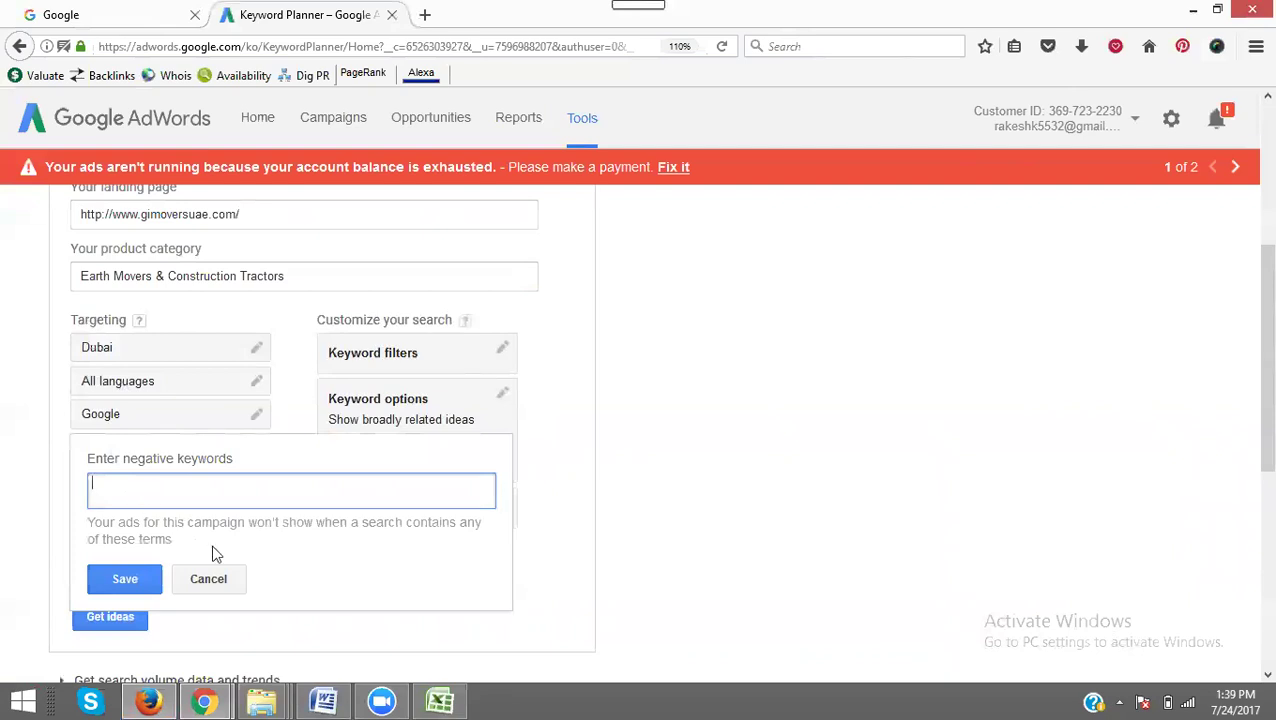
pyautogui.click(208, 579)
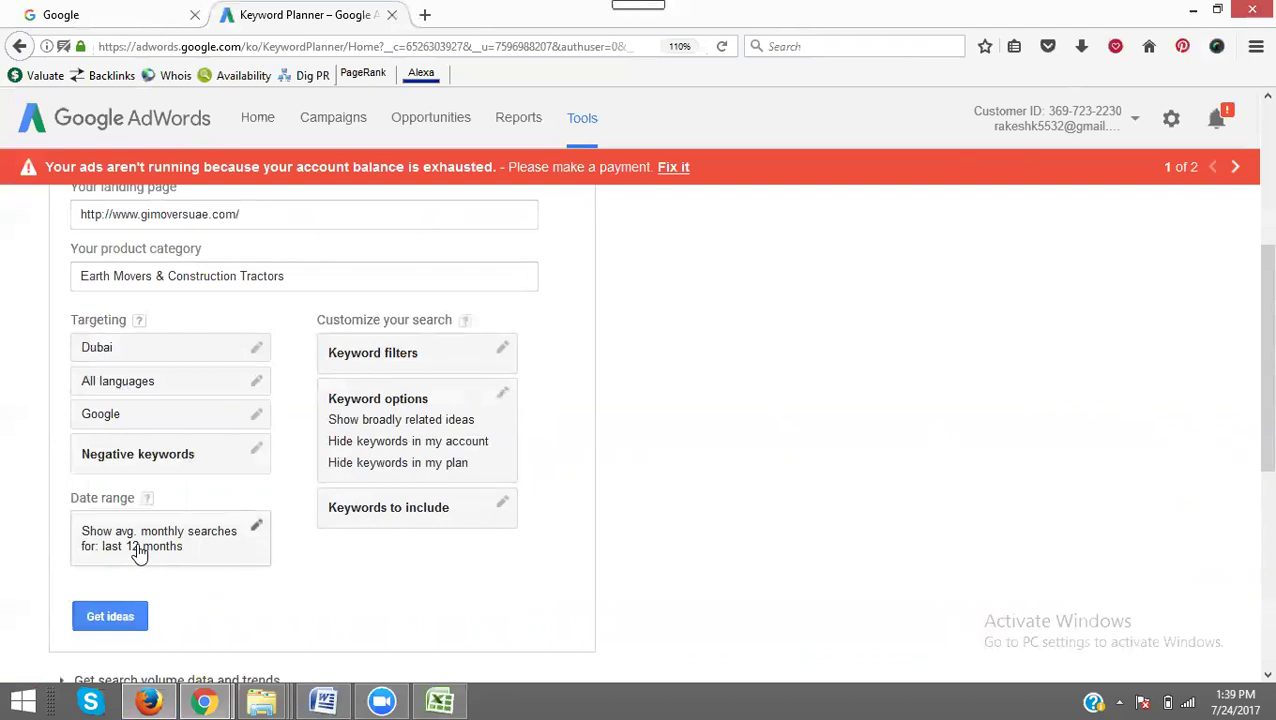
pyautogui.click(110, 617)
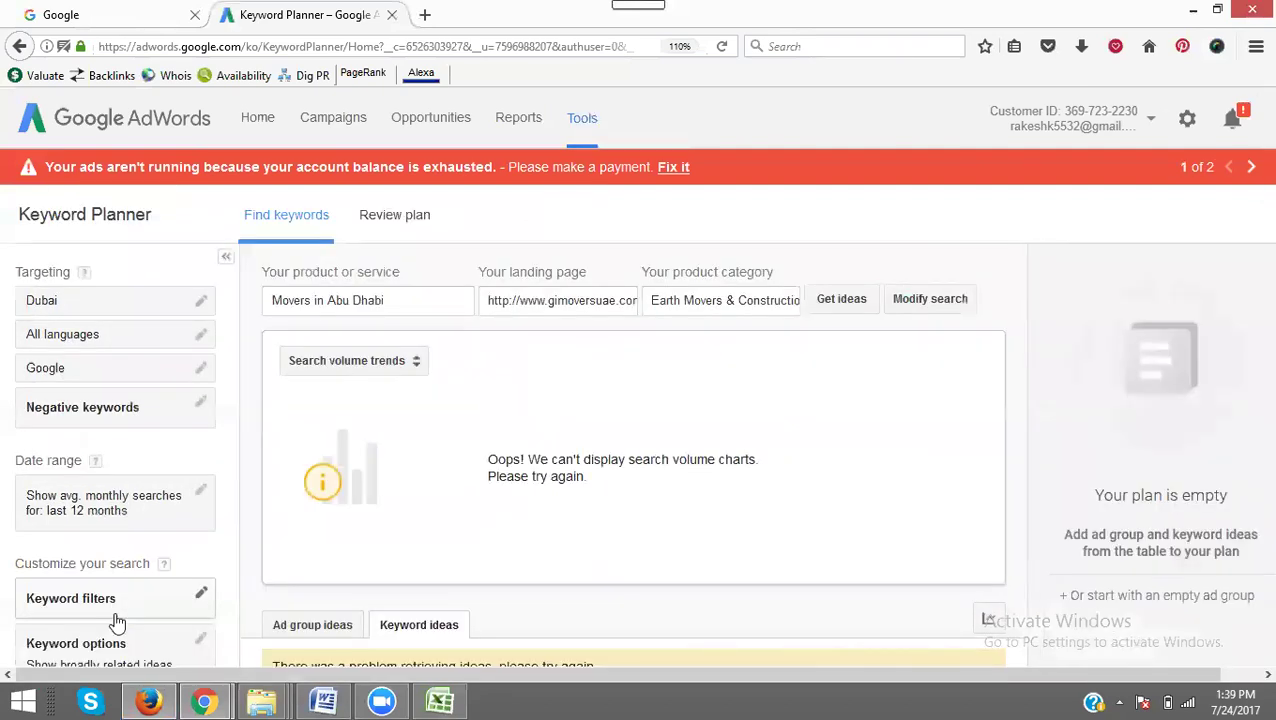
pyautogui.click(841, 299)
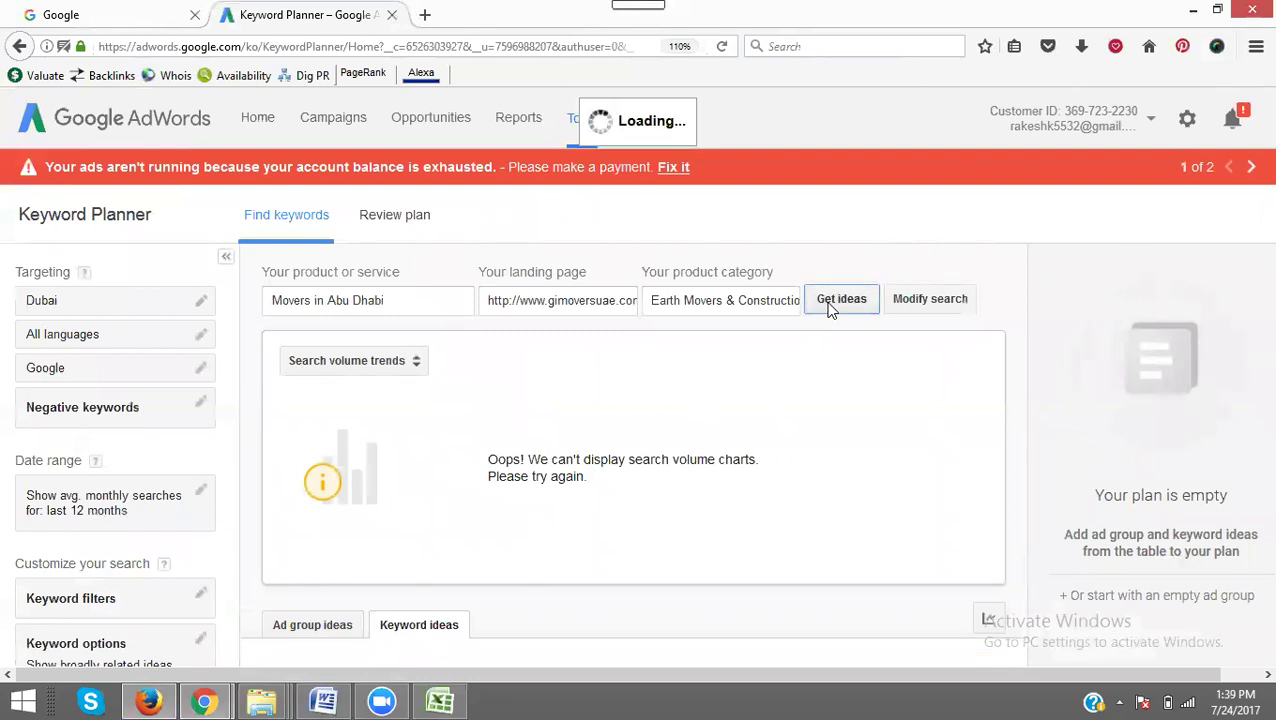
# Copy the search term "movers in abu dhabi" from the keyword ideas into Excel cell C4, matching the destination formatting.
pyautogui.scroll(-3, 836, 318)
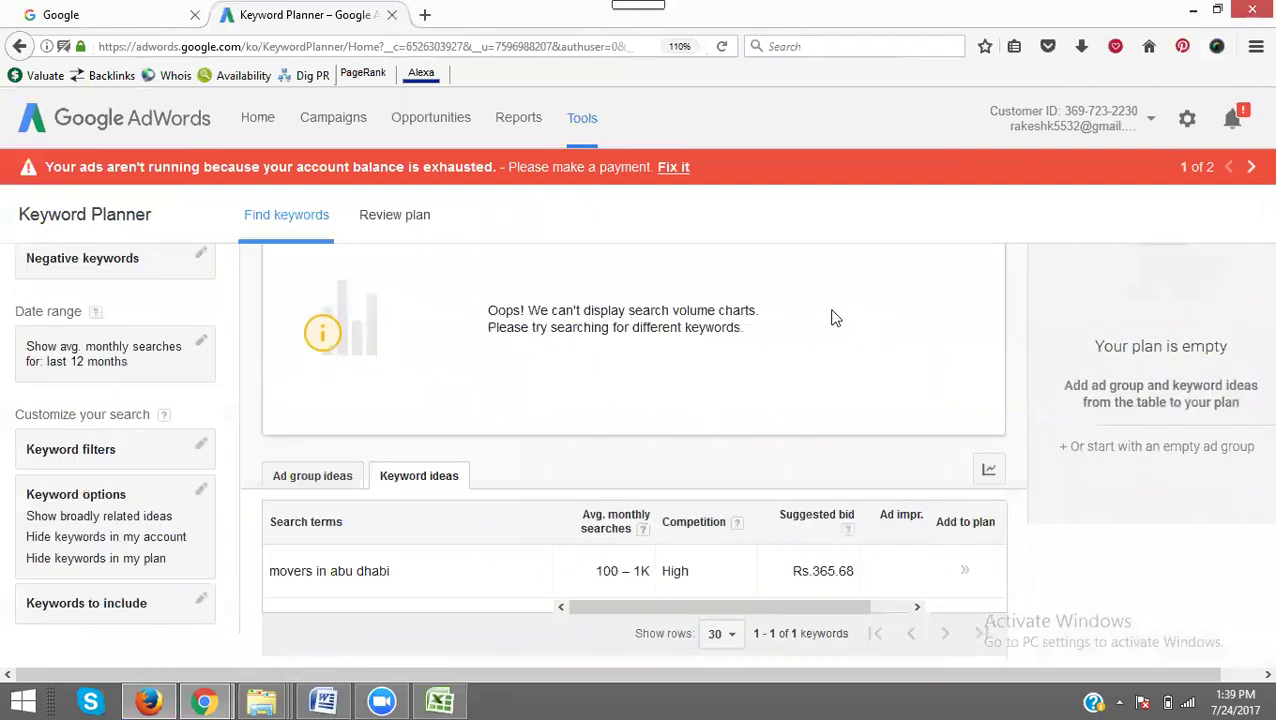
pyautogui.scroll(-1, 836, 318)
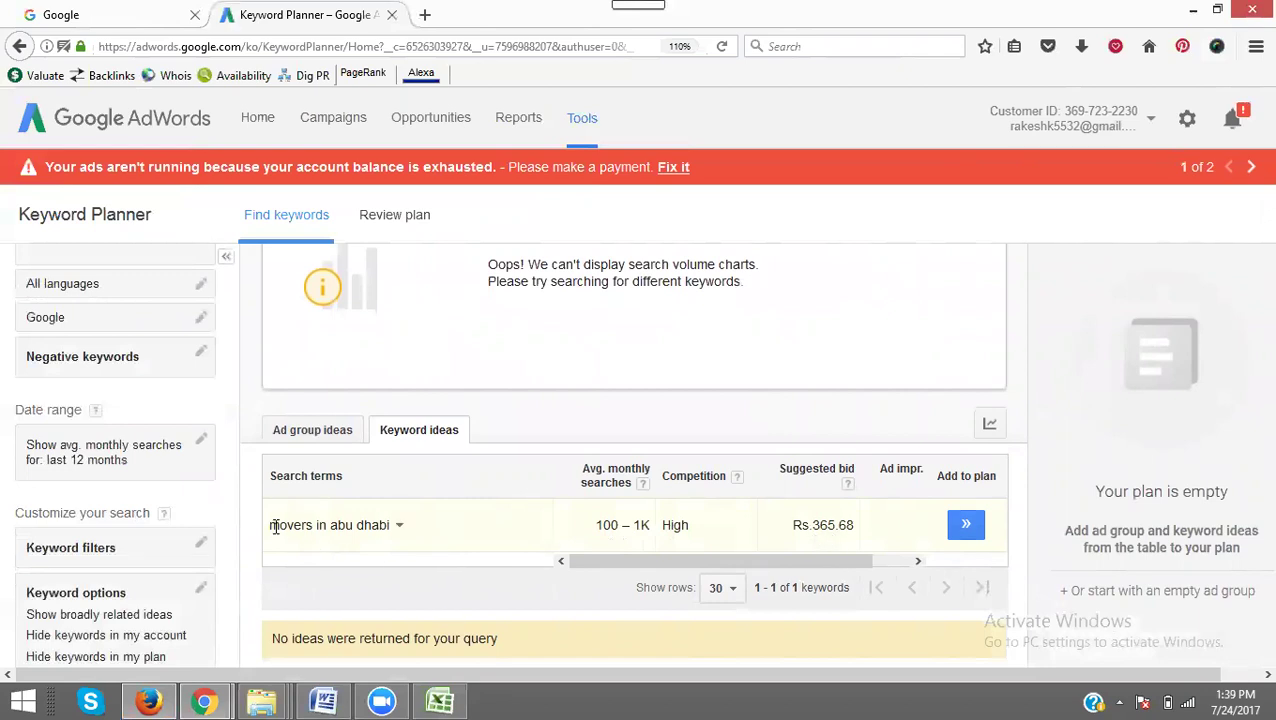
pyautogui.moveTo(267, 530); pyautogui.dragTo(345, 545)
pyautogui.click(345, 545)
pyautogui.moveTo(271, 530); pyautogui.dragTo(400, 527)
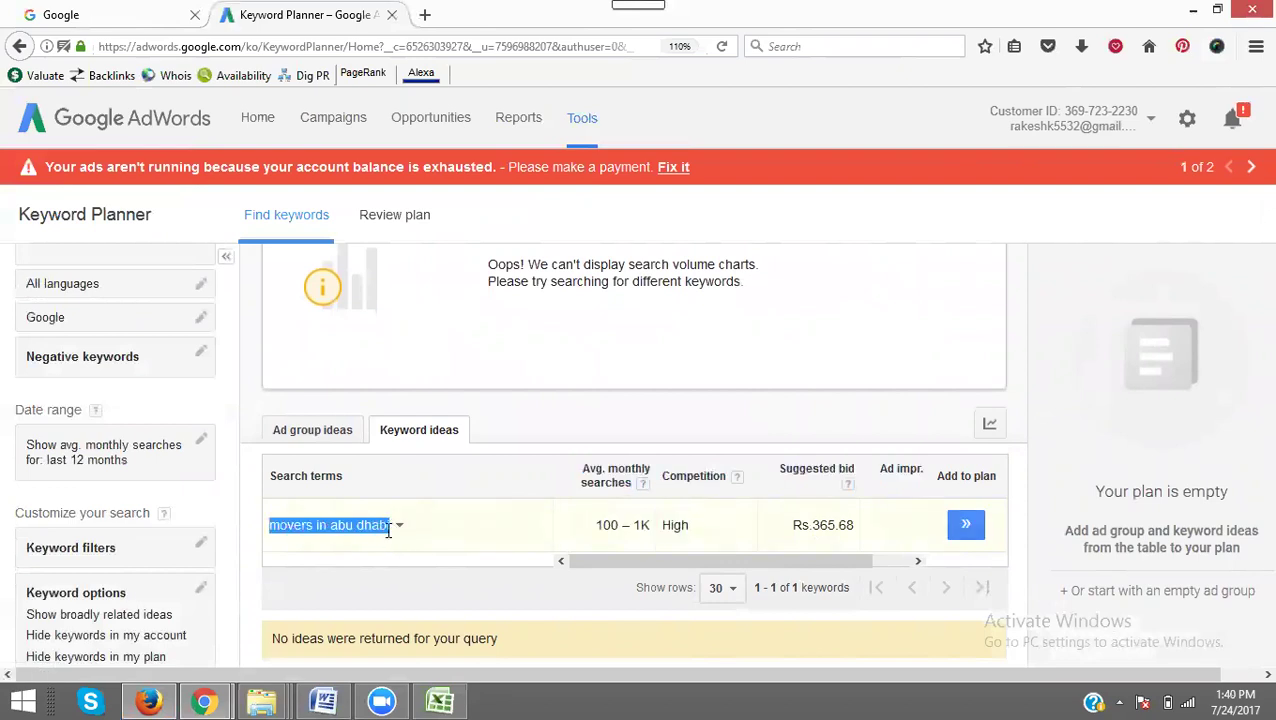
pyautogui.click(437, 700)
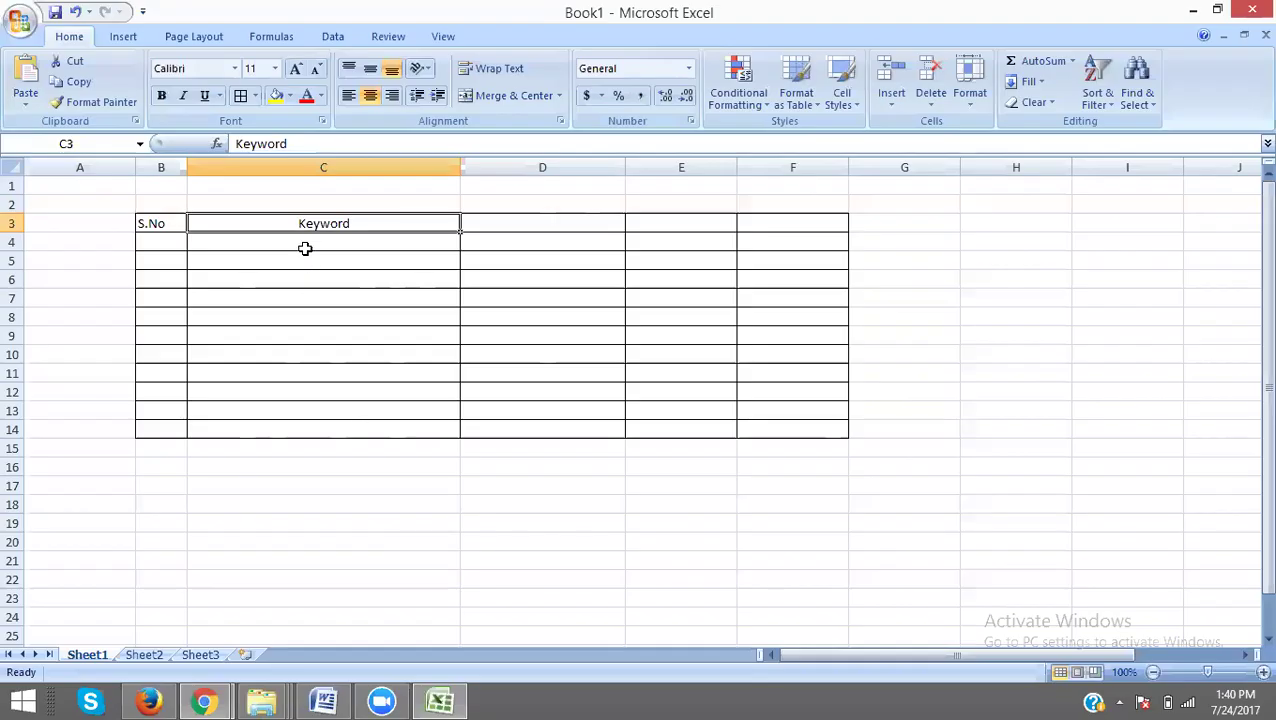
pyautogui.click(305, 250)
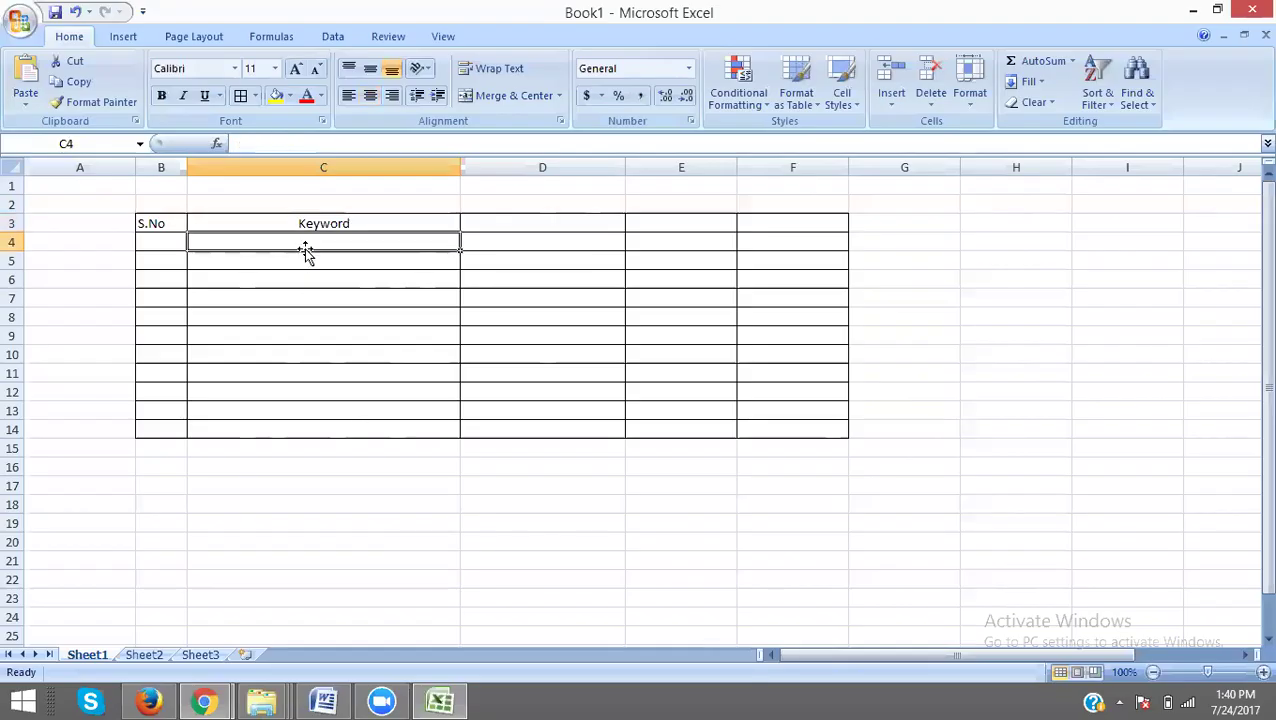
pyautogui.click(478, 265)
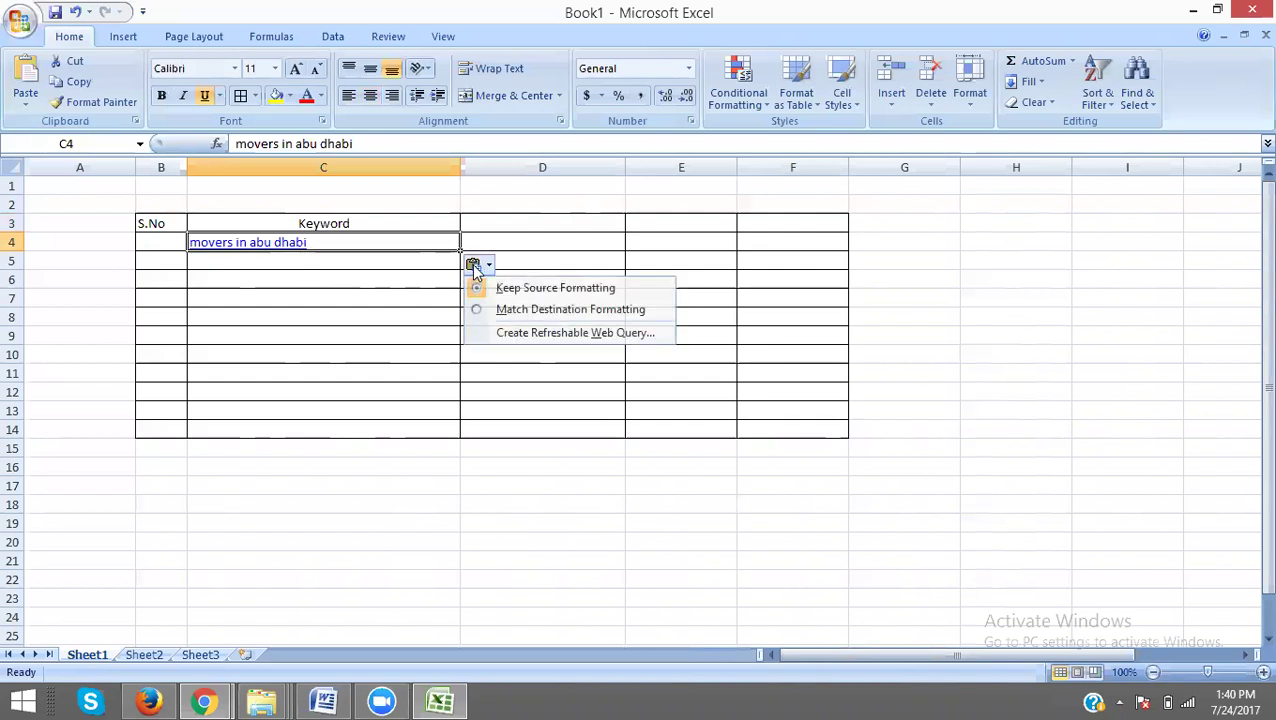
pyautogui.click(520, 310)
# Copy the keyword's average monthly searches and competition from Keyword Planner into cells D4:E4 in Excel, with borders and centred text.
pyautogui.hotkey('alt', 'Tab')
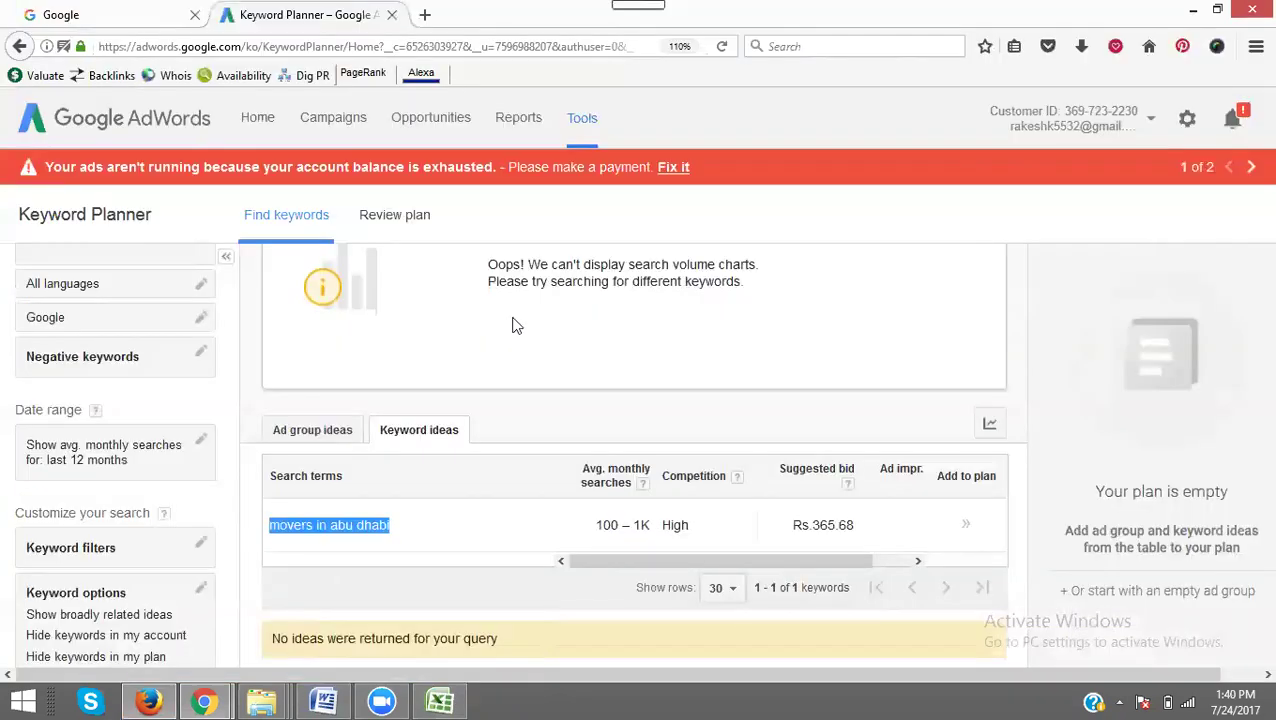
pyautogui.moveTo(598, 524); pyautogui.dragTo(691, 529)
pyautogui.hotkey('ctrl', 'c')
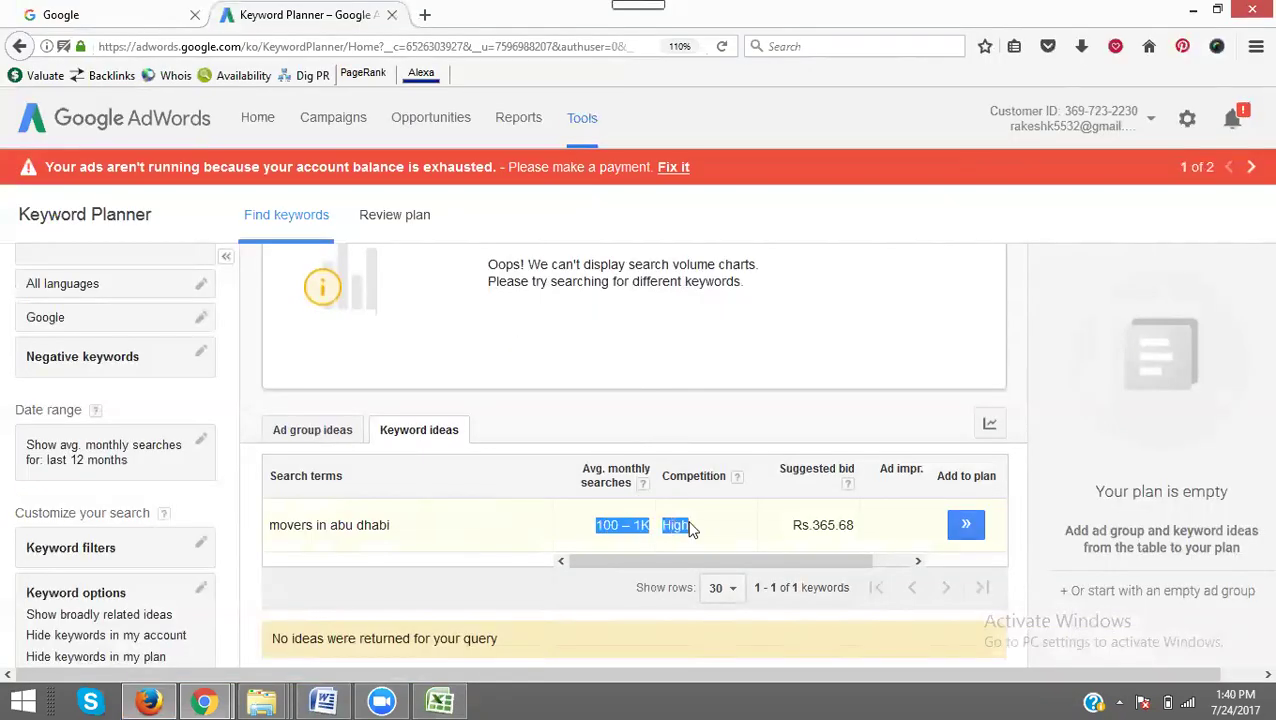
pyautogui.hotkey('alt', 'Tab')
pyautogui.moveTo(524, 247); pyautogui.dragTo(648, 245)
pyautogui.hotkey('ctrl', 'v')
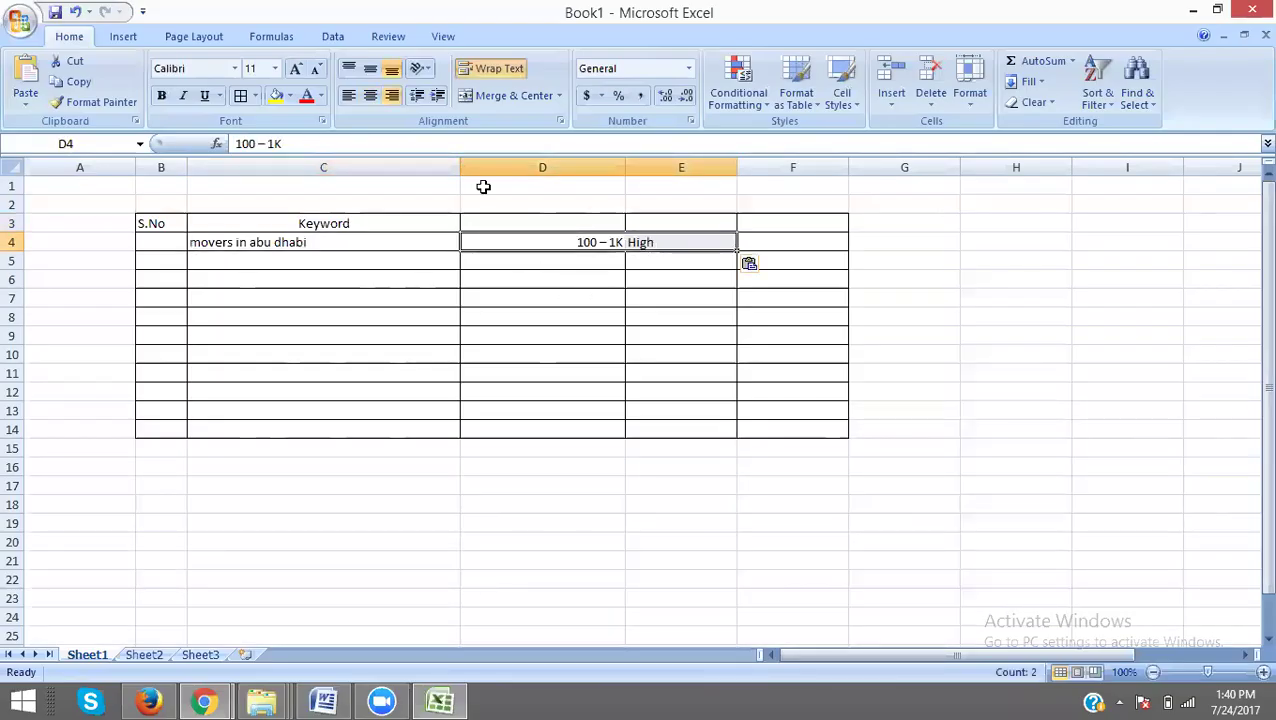
pyautogui.click(243, 104)
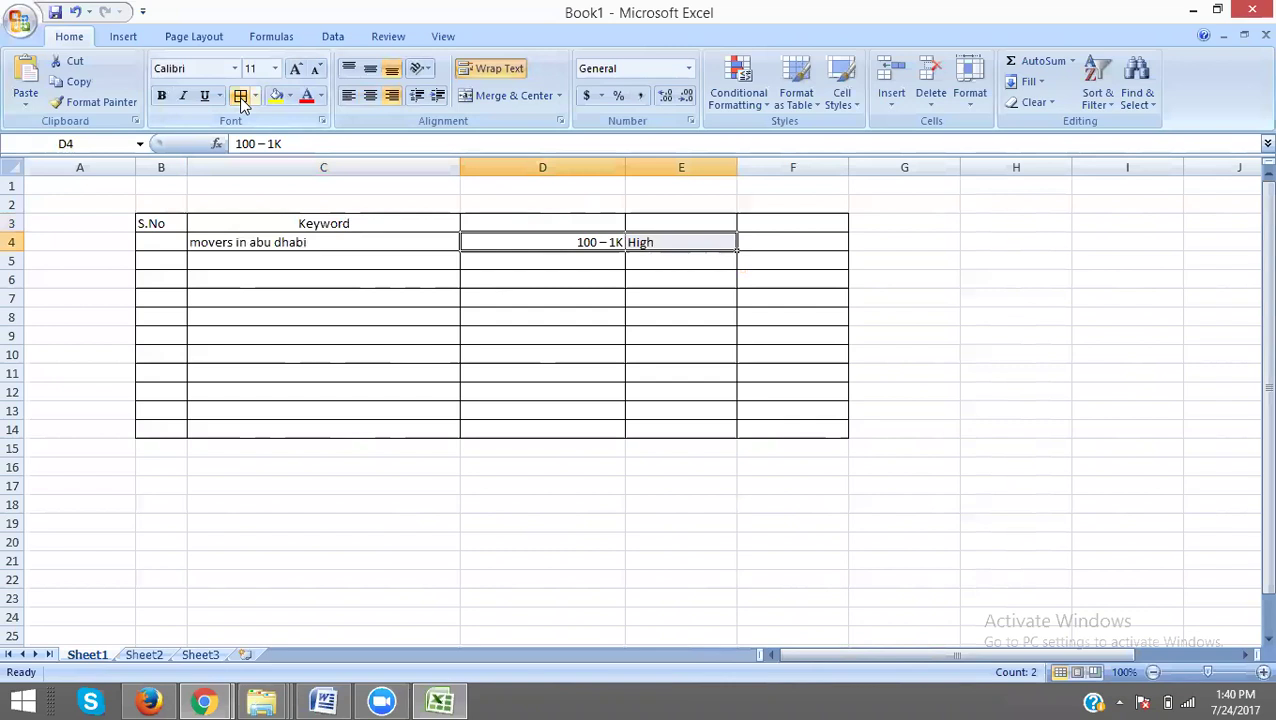
pyautogui.click(371, 97)
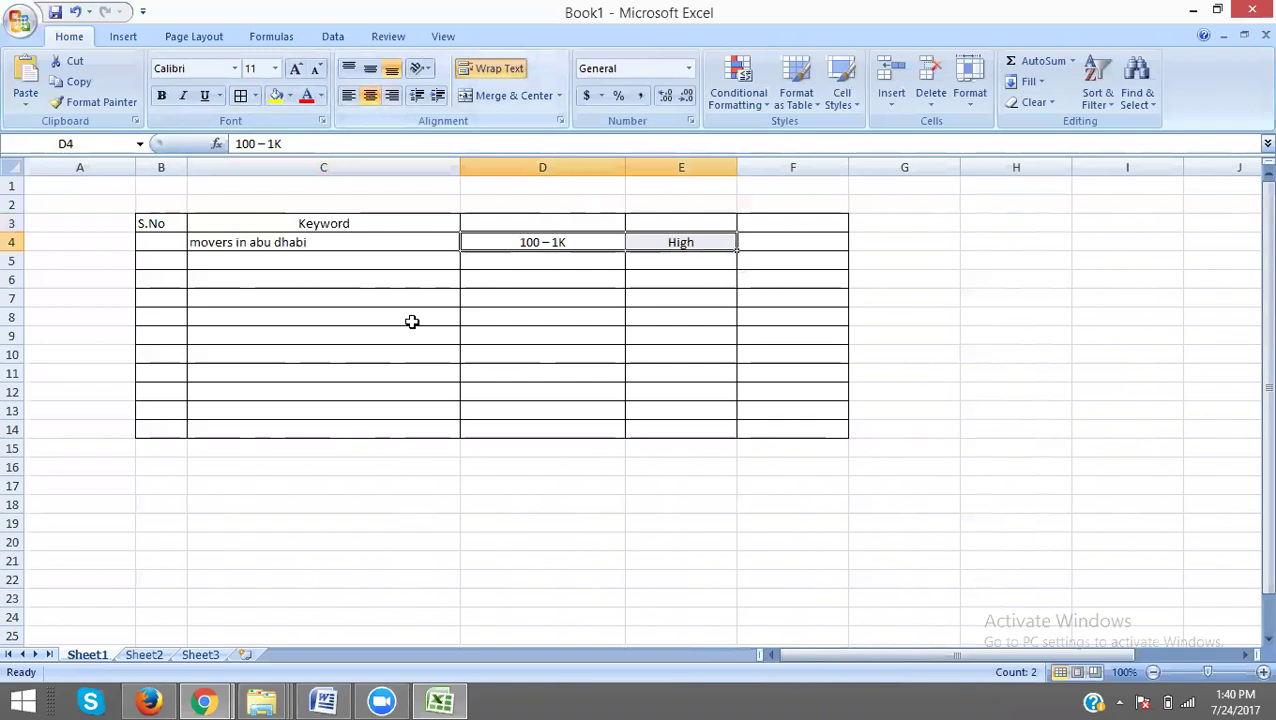
# Copy the second keyword, "E-Movers Abu Dhabi", from the Word list and return to Keyword Planner in Firefox.
pyautogui.click(323, 700)
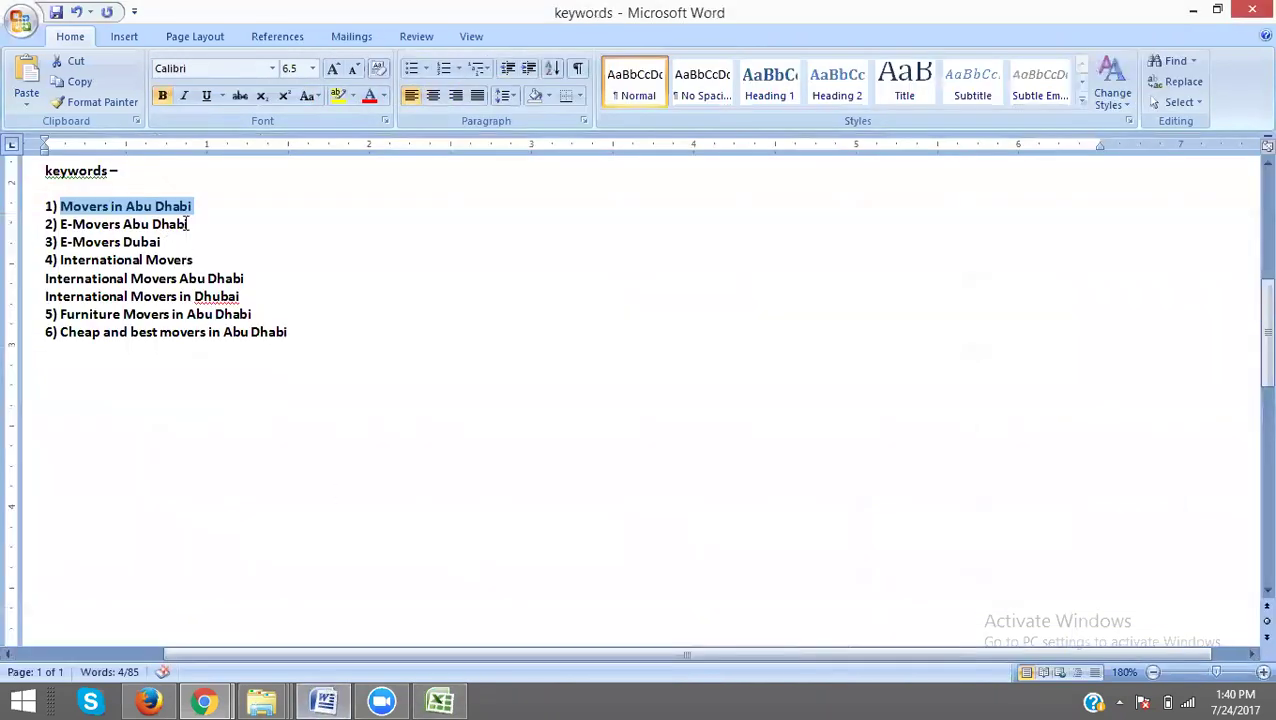
pyautogui.moveTo(197, 227); pyautogui.dragTo(61, 231)
pyautogui.hotkey('ctrl', 'c')
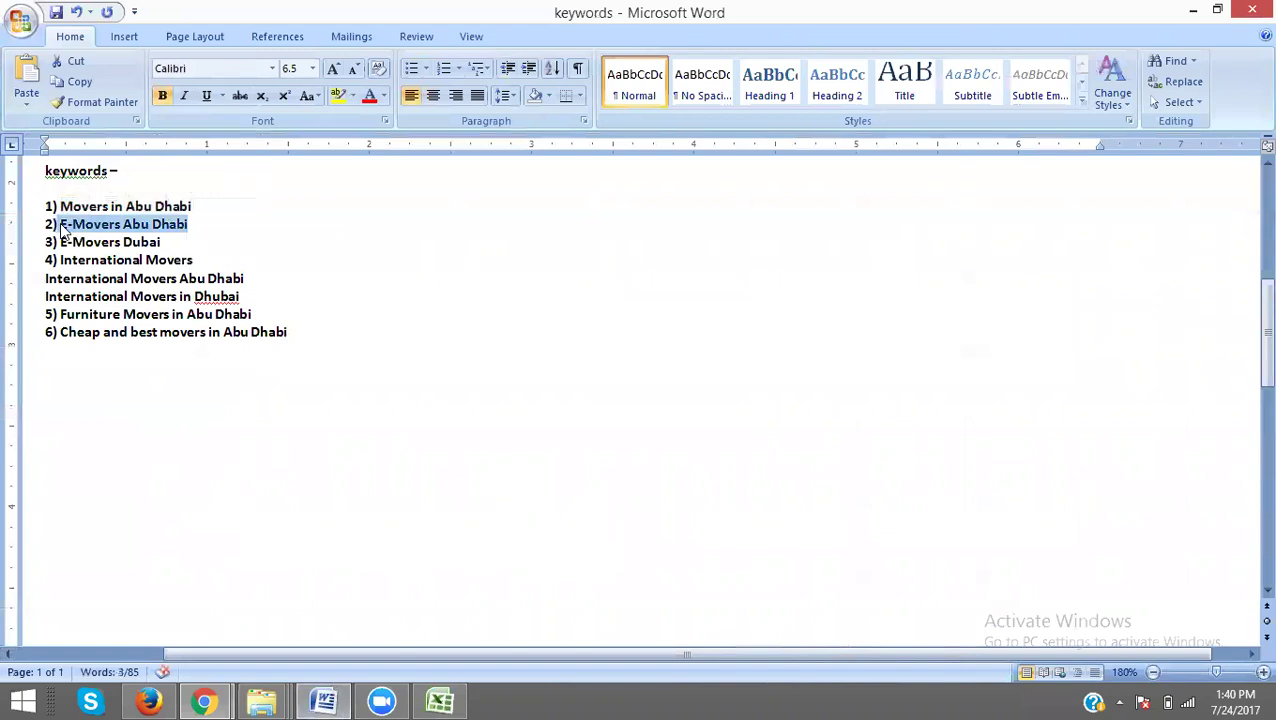
pyautogui.hotkey('alt', 'Tab')
pyautogui.hotkey('alt', 'Tab')
pyautogui.press('Tab')
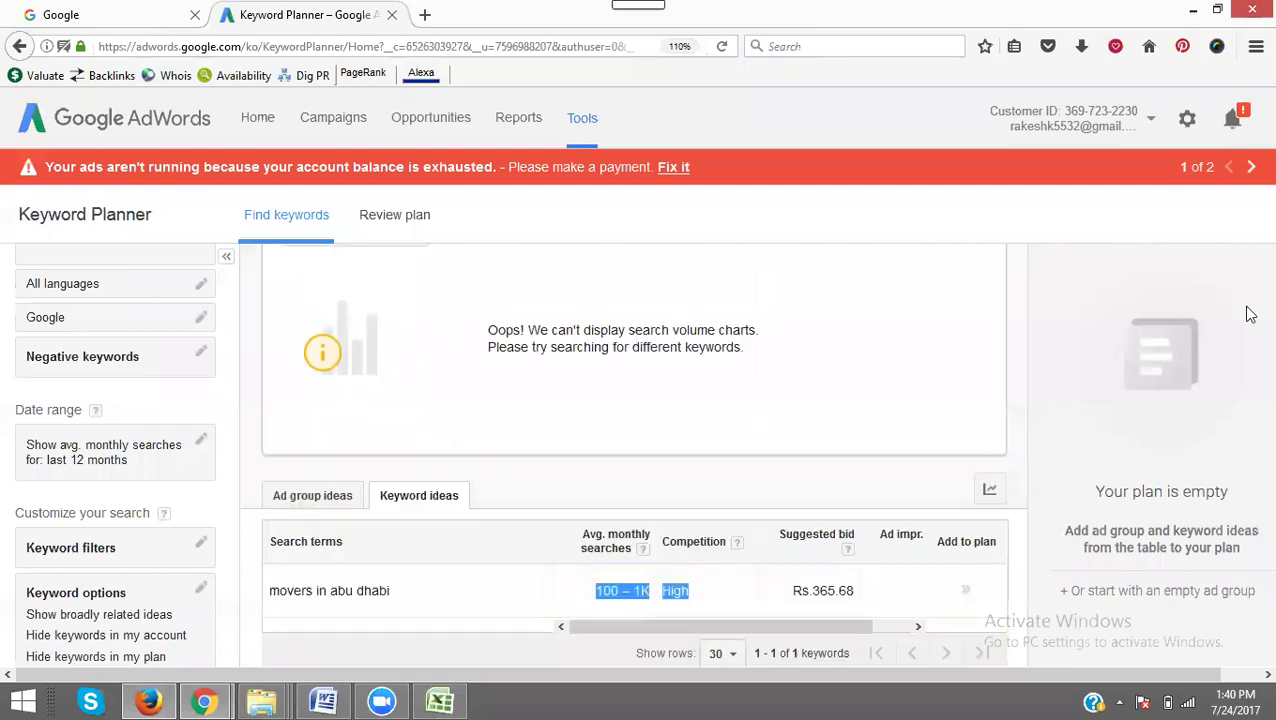
# Replace the product or service with "E-Movers Abu Dhabi" and get keyword ideas for it.
pyautogui.scroll(3, 1249, 314)
pyautogui.click(438, 296)
pyautogui.doubleClick(437, 297)
pyautogui.hotkey('ctrl', 'a')
pyautogui.hotkey('ctrl', 'v')
pyautogui.click(841, 303)
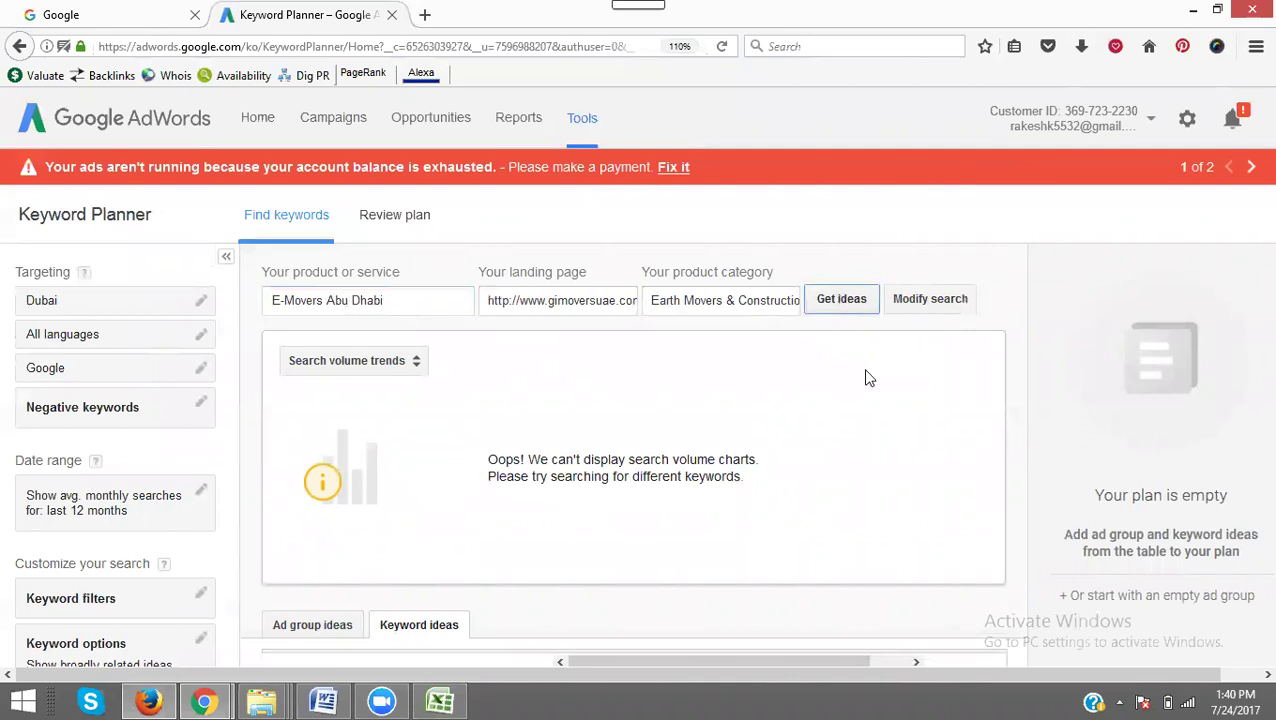
pyautogui.scroll(-3, 866, 373)
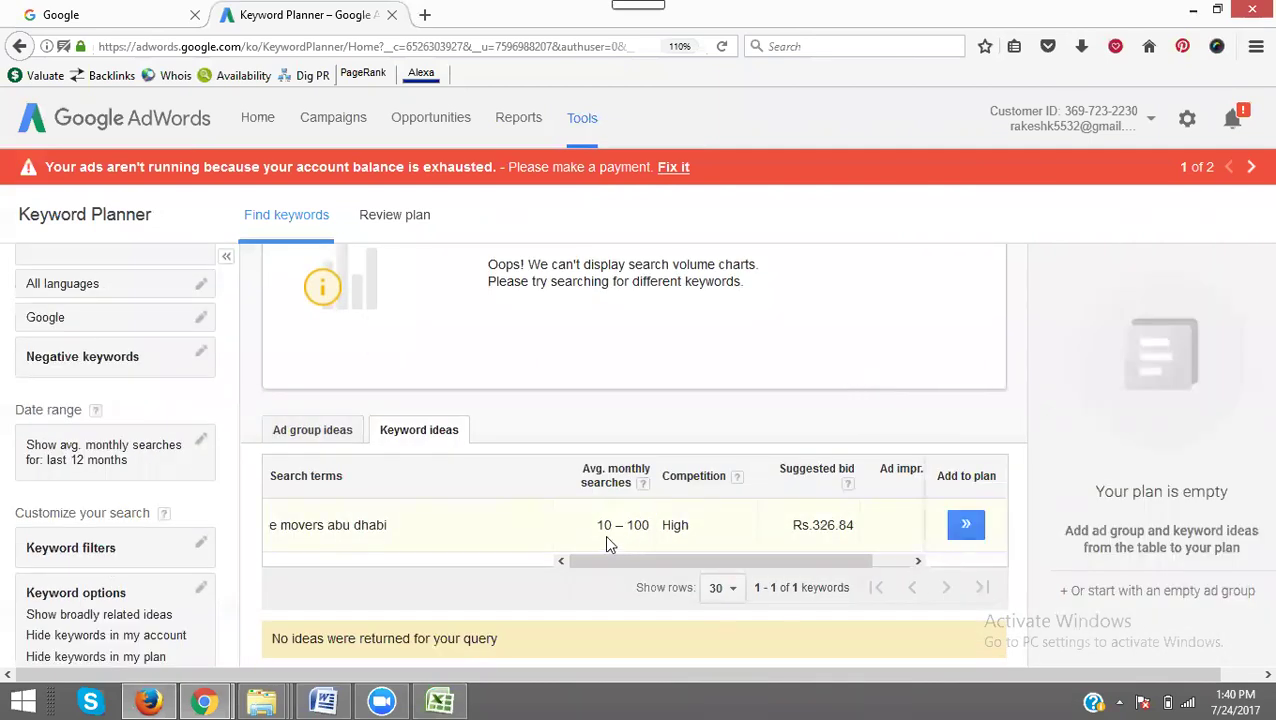
# Clear the landing page and product category, and get keyword ideas again for "E-Movers Abu Dhabi" alone.
pyautogui.scroll(3, 630, 490)
pyautogui.click(559, 304)
pyautogui.hotkey('ctrl', 'a')
pyautogui.press('BackSpace')
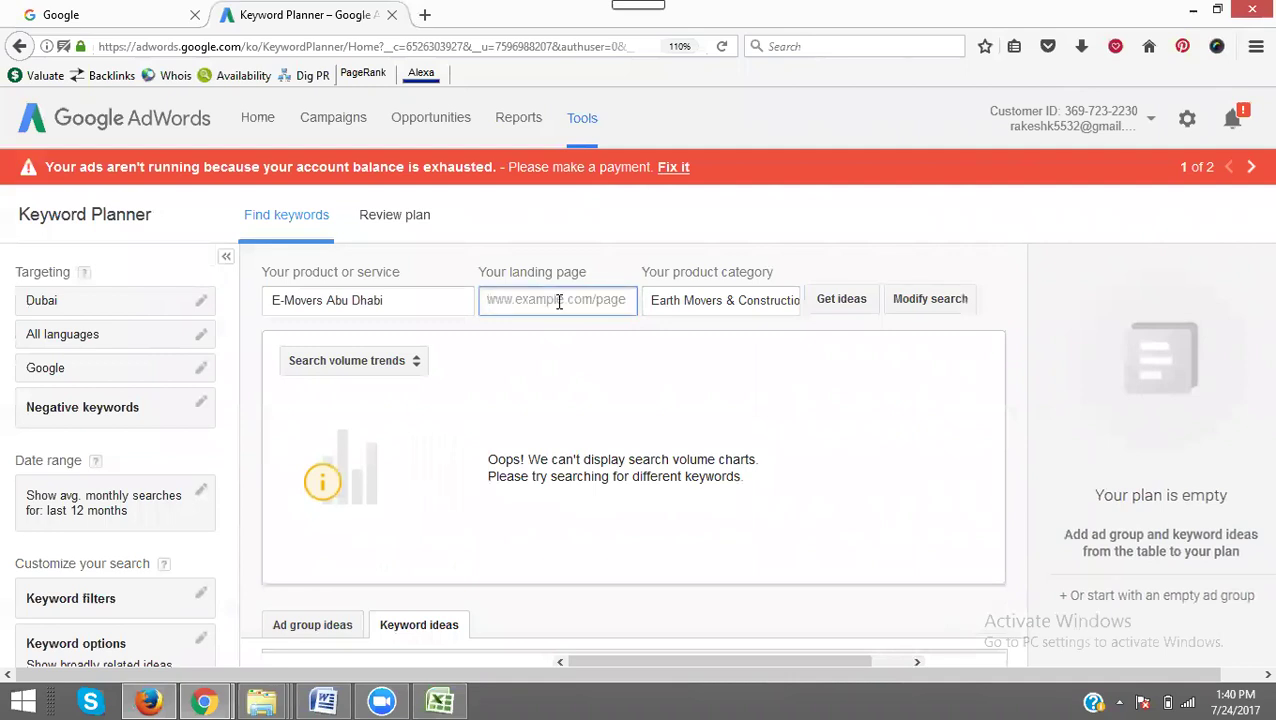
pyautogui.moveTo(651, 300); pyautogui.dragTo(678, 300)
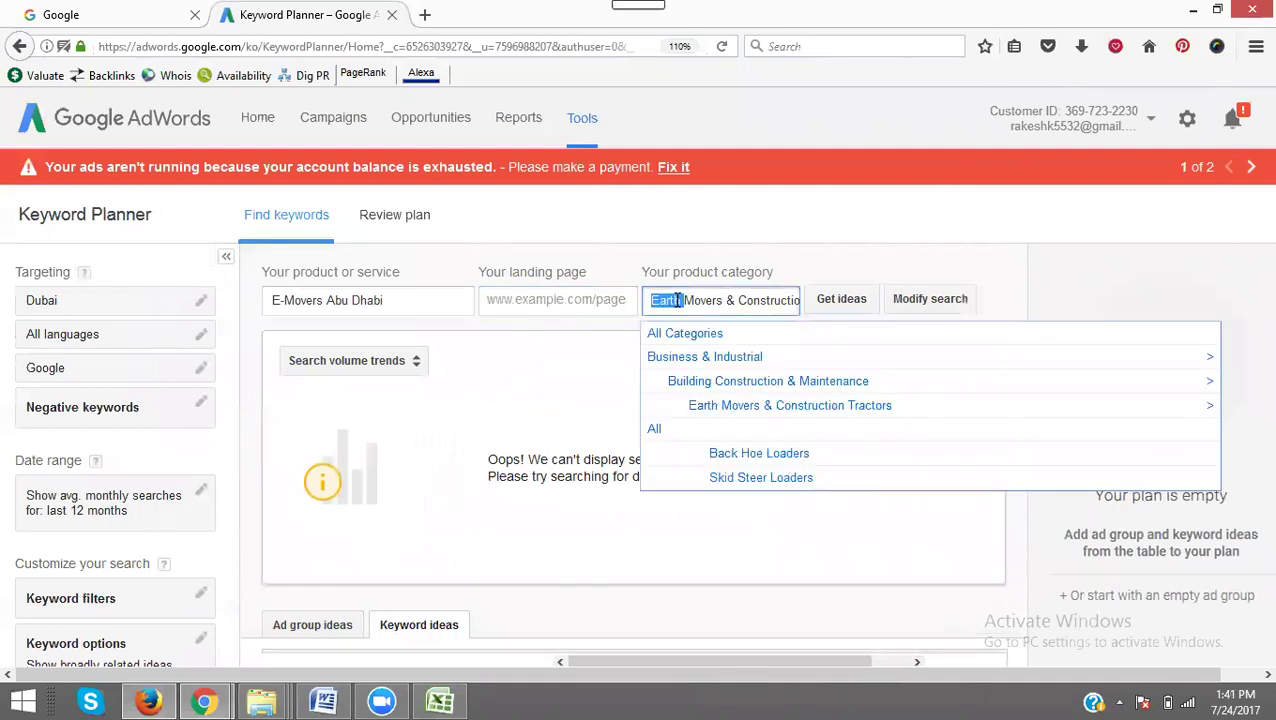
pyautogui.hotkey('ctrl', 'a')
pyautogui.press('BackSpace')
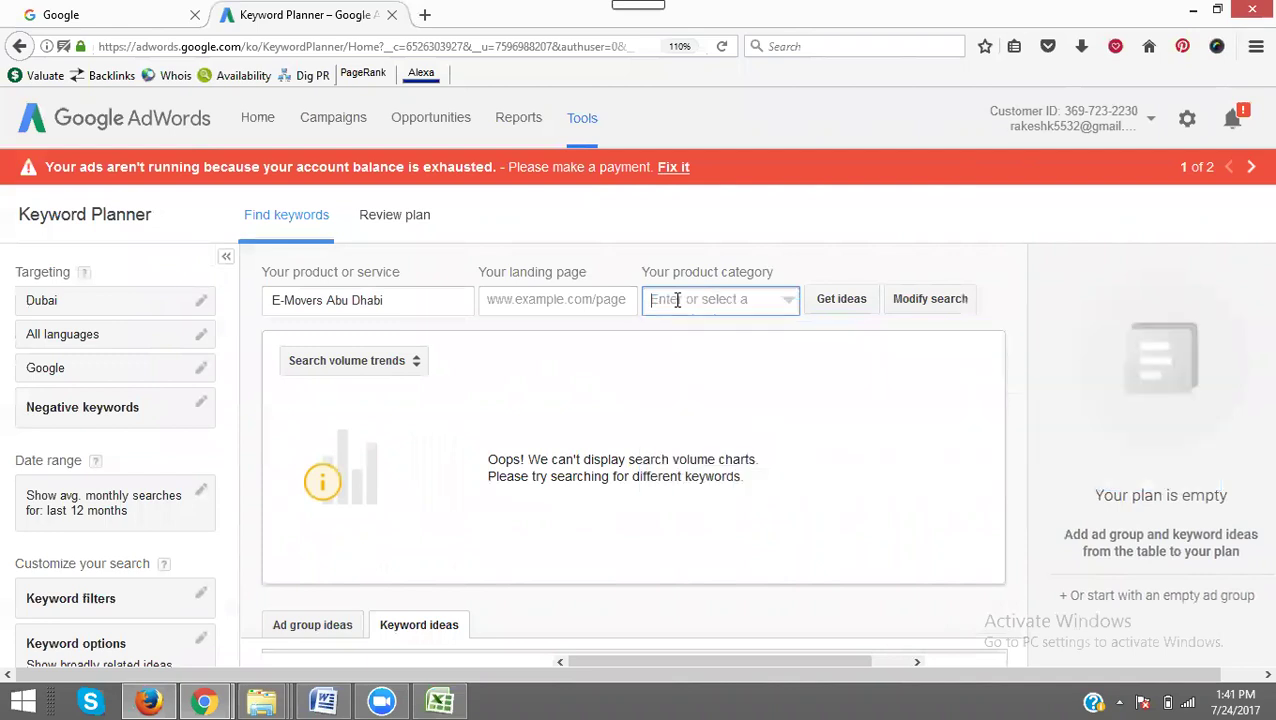
pyautogui.click(842, 299)
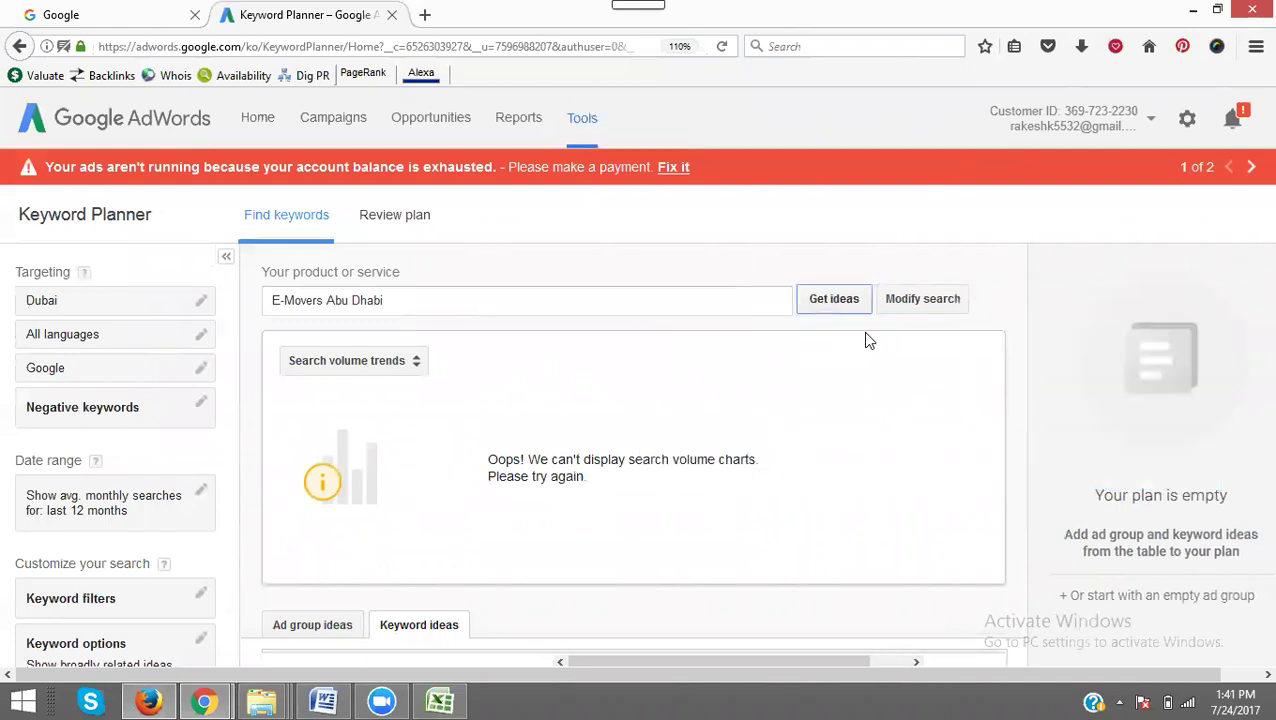
pyautogui.scroll(-2, 862, 331)
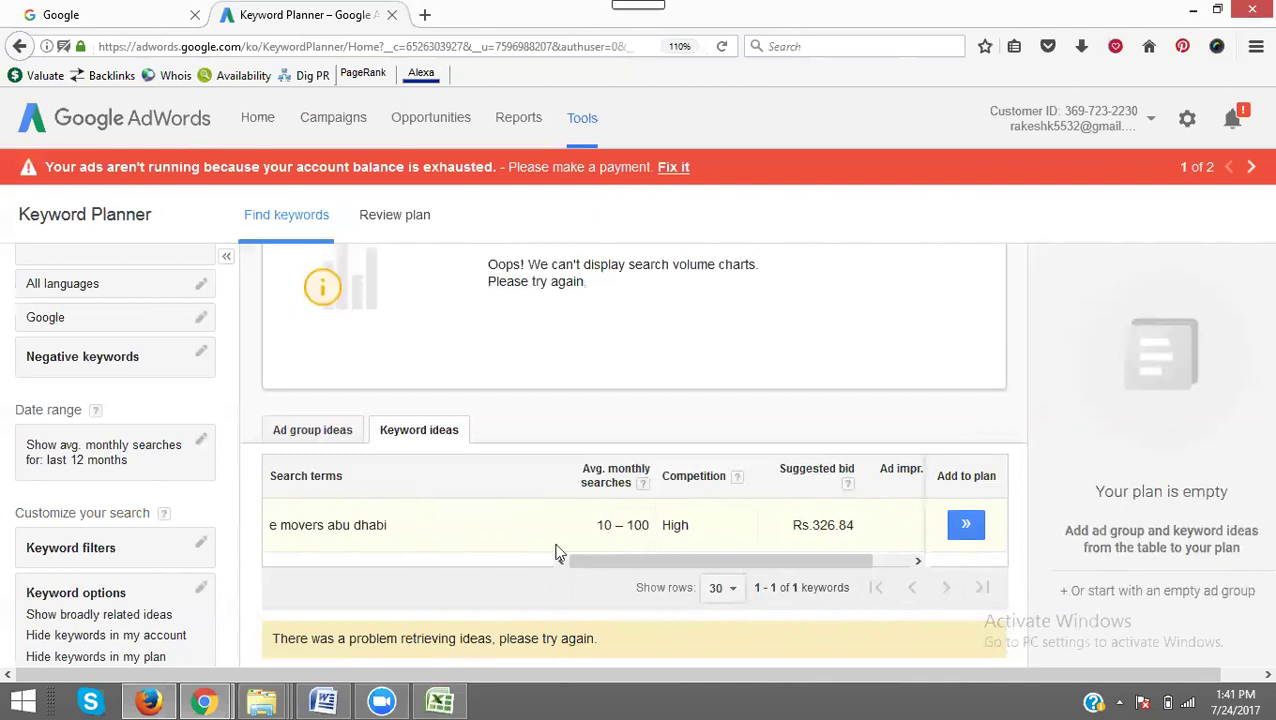
# Paste "E-Movers Abu Dhabi" into cell C5 of the Excel table, matching the destination formatting.
pyautogui.click(439, 701)
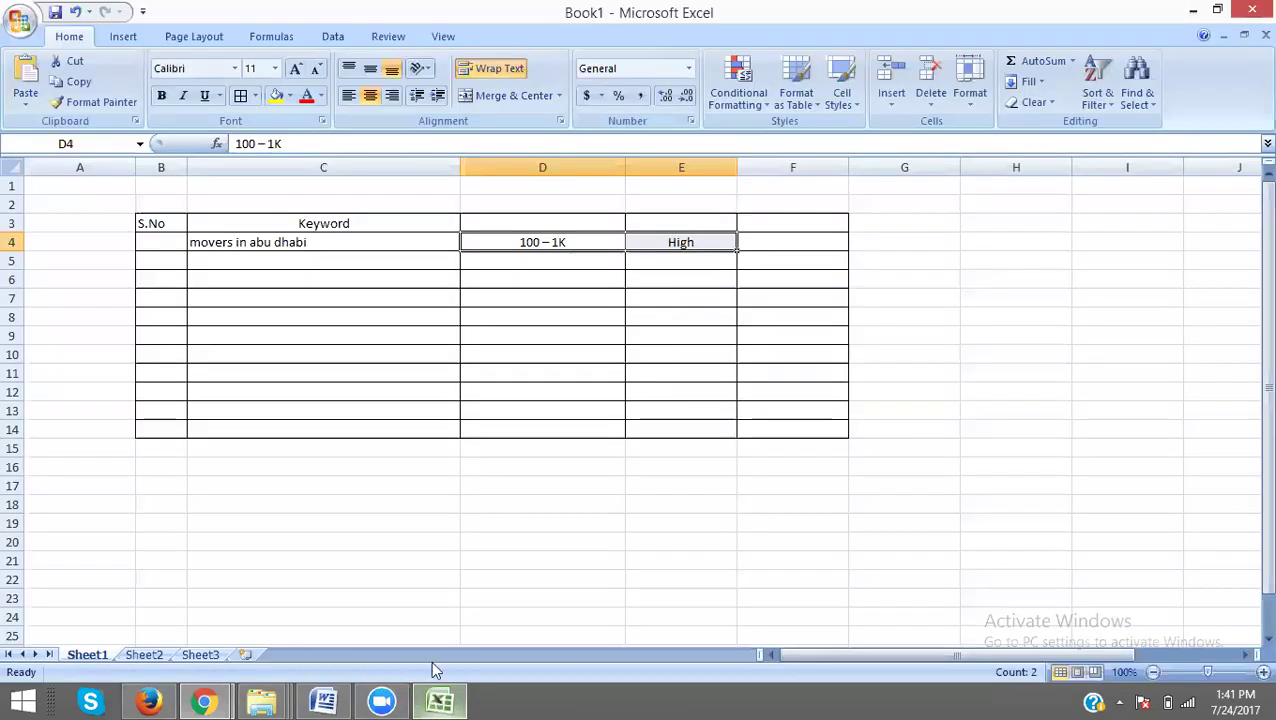
pyautogui.click(315, 262)
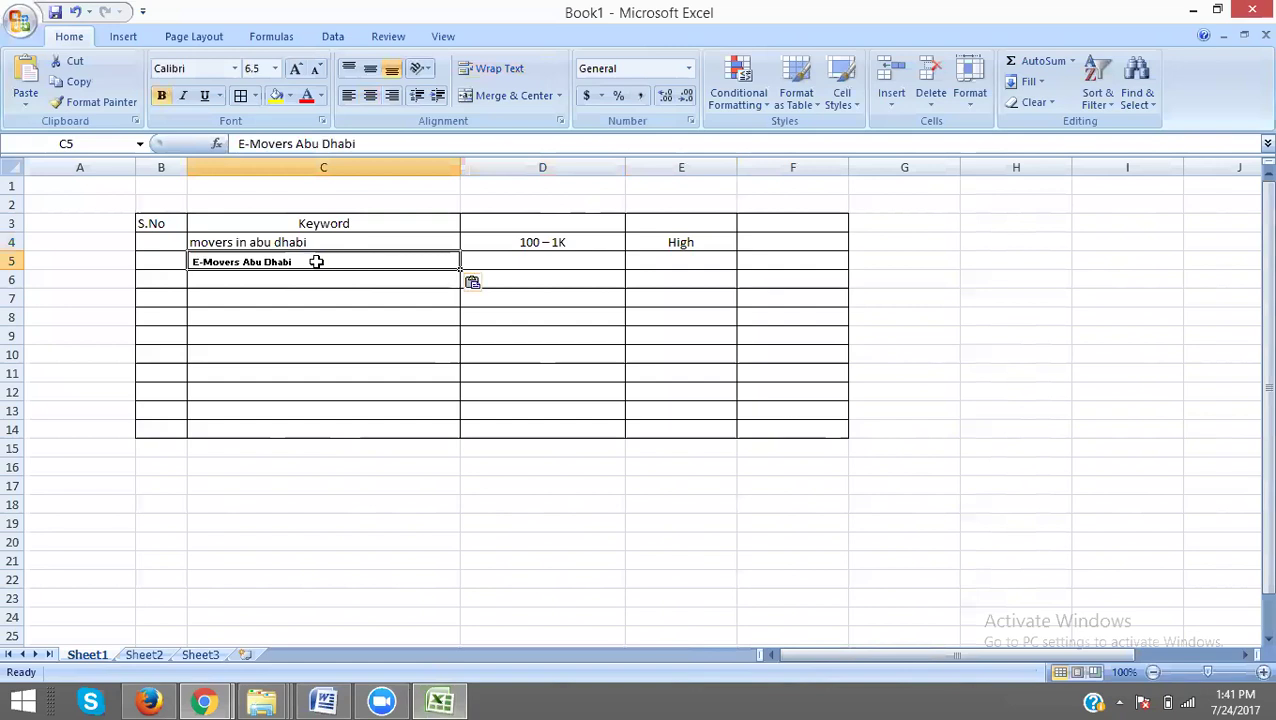
pyautogui.click(474, 283)
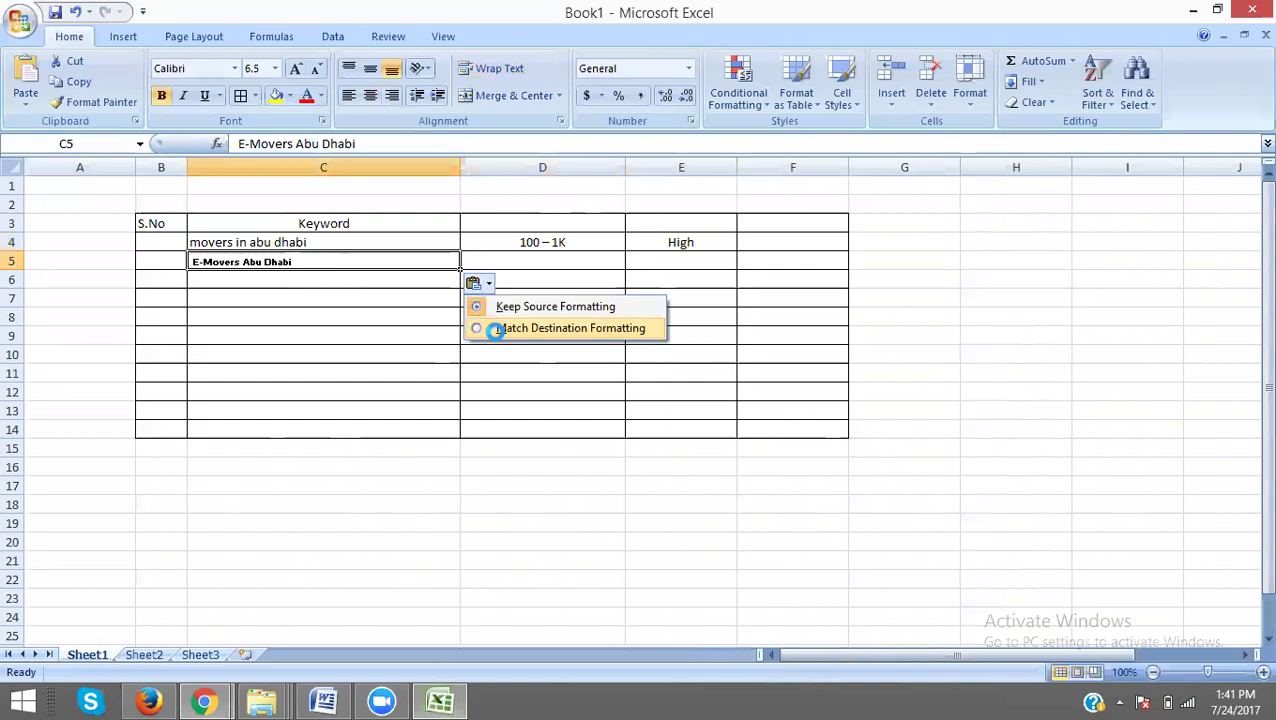
pyautogui.click(495, 329)
# Copy the average monthly searches and competition for "e movers abu dhabi" from Keyword Planner into Excel cells D5:E5, centred and with borders.
pyautogui.hotkey('alt', 'Tab')
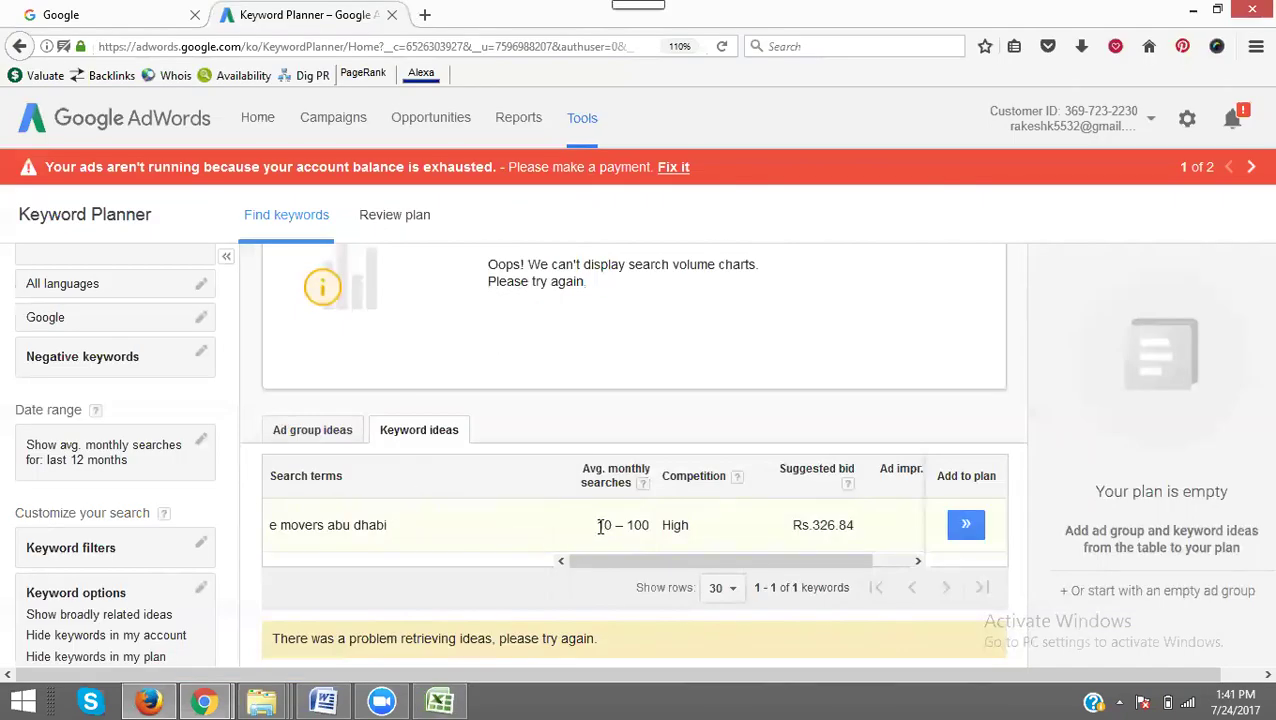
pyautogui.moveTo(598, 527); pyautogui.dragTo(693, 533)
pyautogui.hotkey('ctrl', 'c')
pyautogui.hotkey('alt', 'Tab')
pyautogui.moveTo(553, 263); pyautogui.dragTo(645, 261)
pyautogui.hotkey('ctrl', 'v')
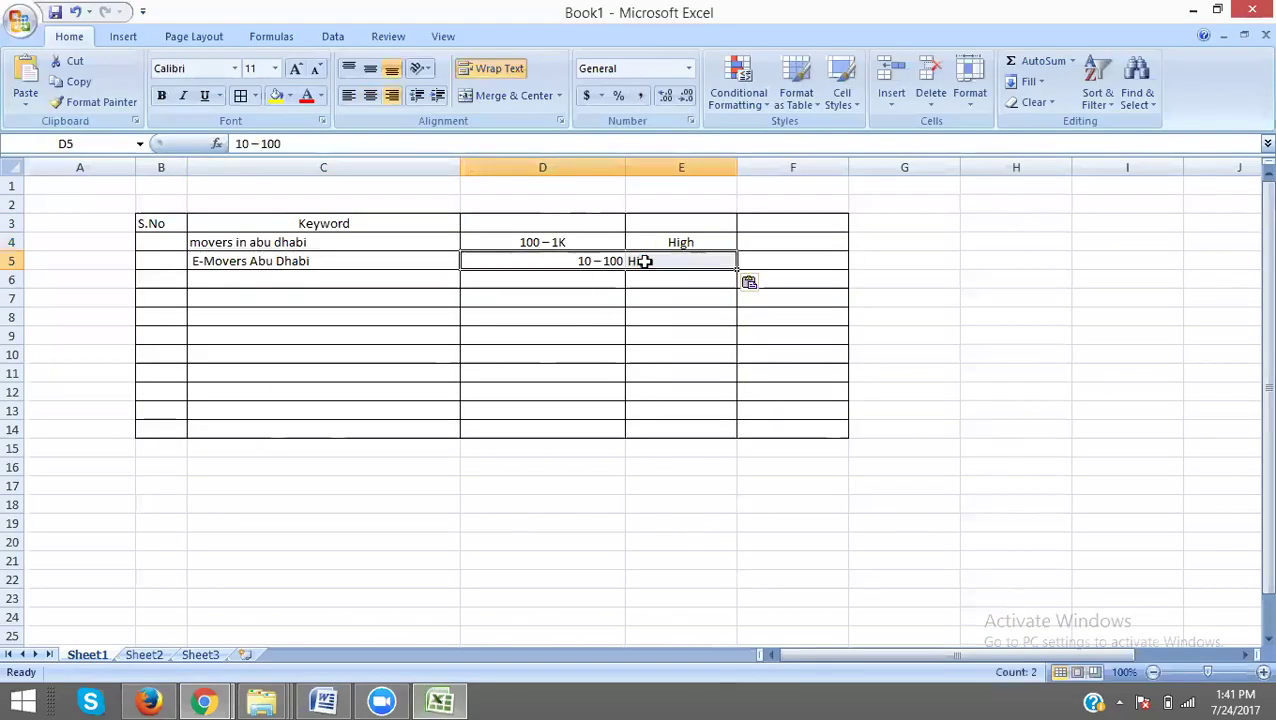
pyautogui.click(370, 95)
pyautogui.click(243, 97)
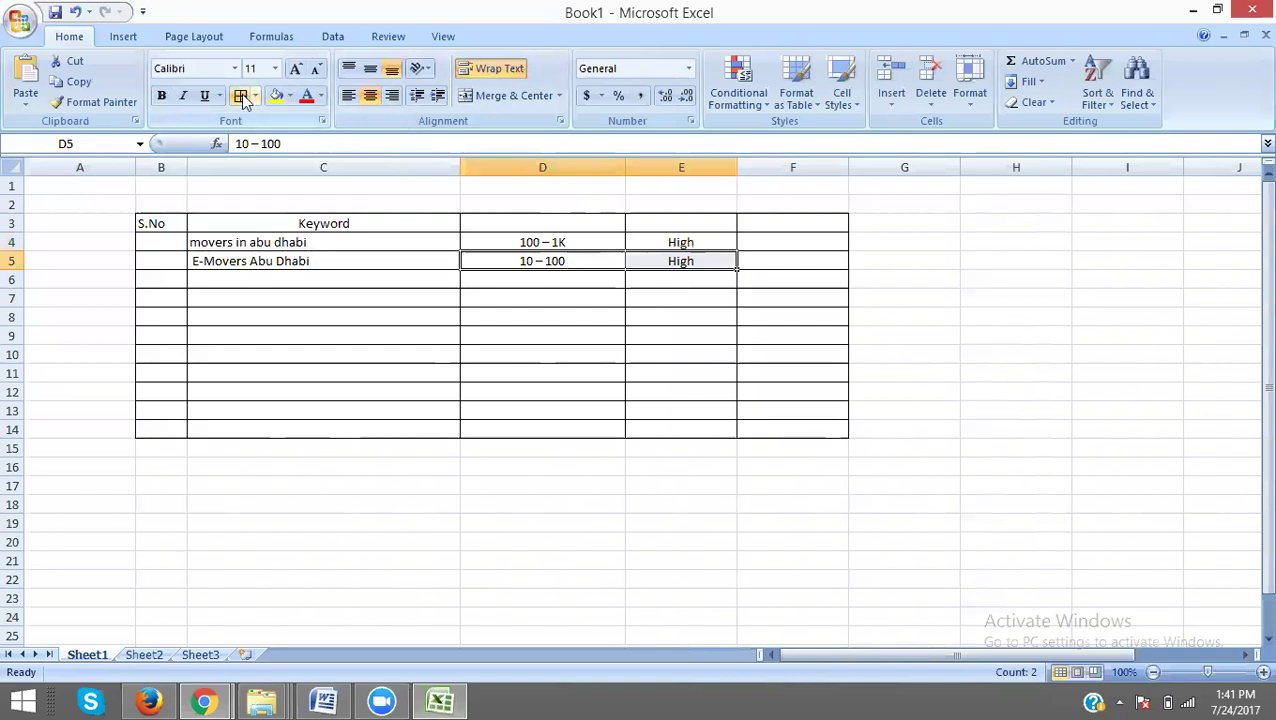
# Start saving the workbook and name it "gimoversuae Keyword Competitions", checking the site name on the website in Chrome.
pyautogui.hotkey('ctrl', 's')
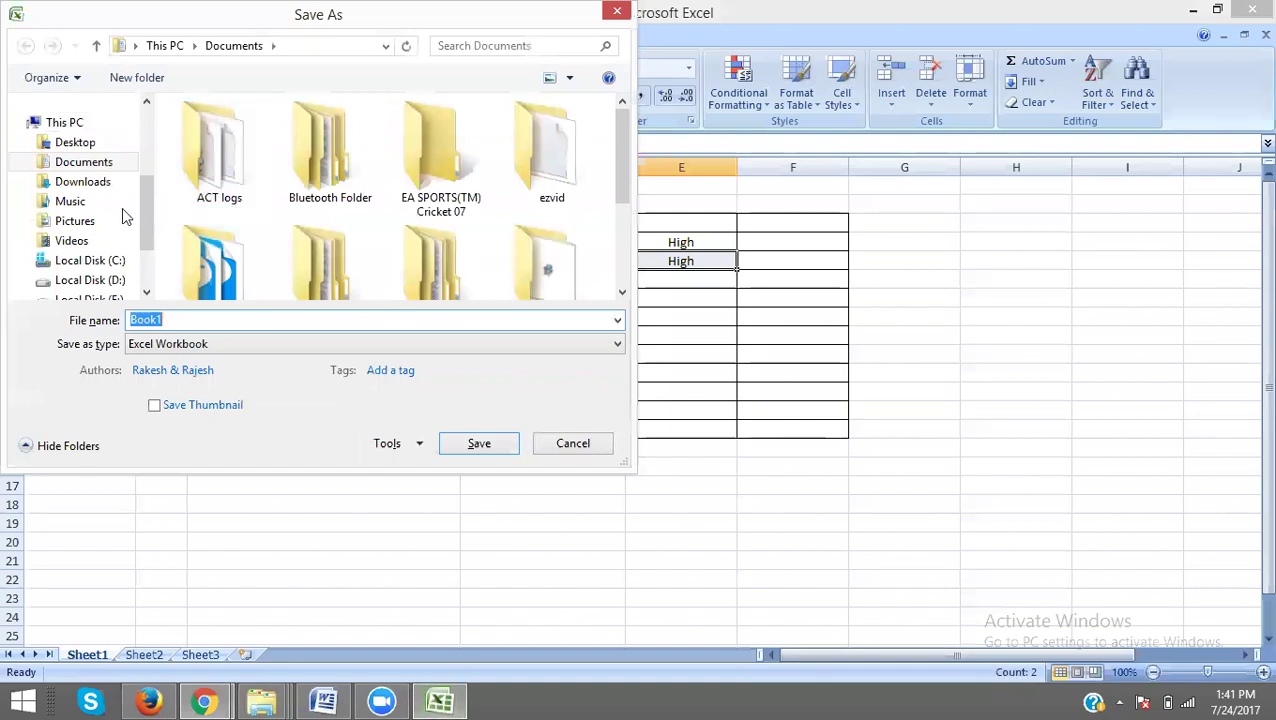
pyautogui.click(109, 140)
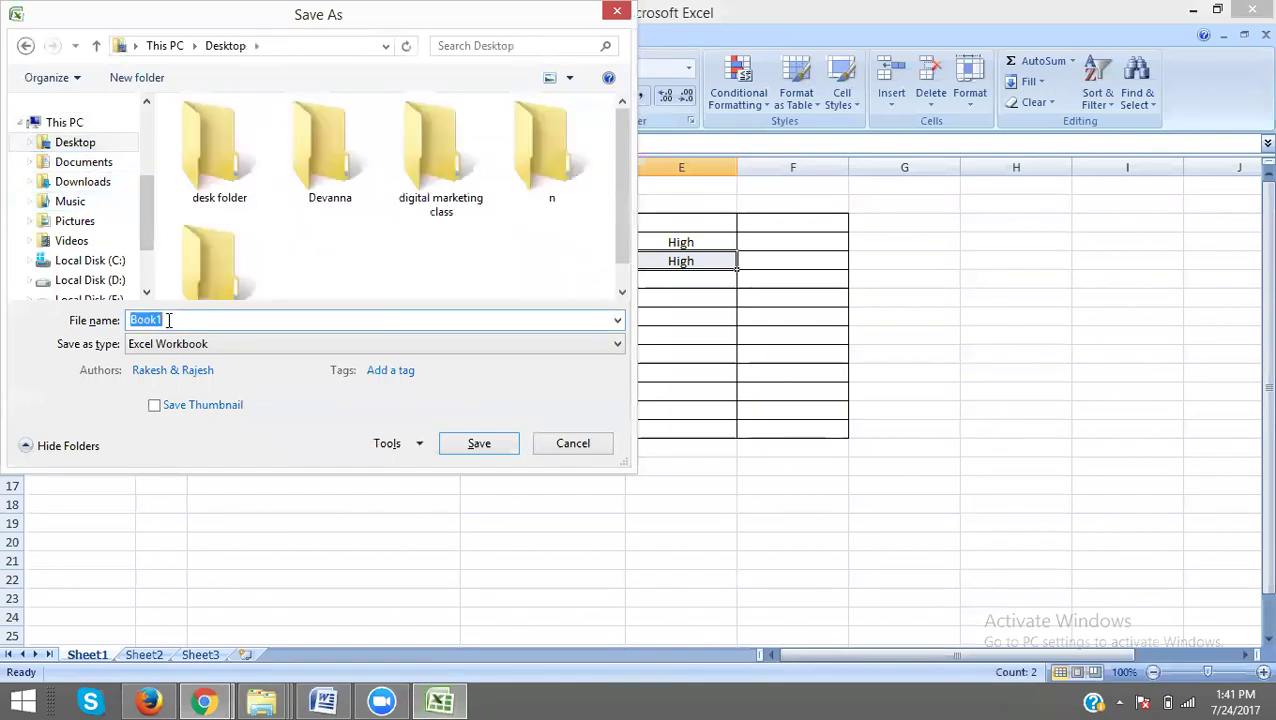
pyautogui.moveTo(204, 700)
pyautogui.click(558, 607)
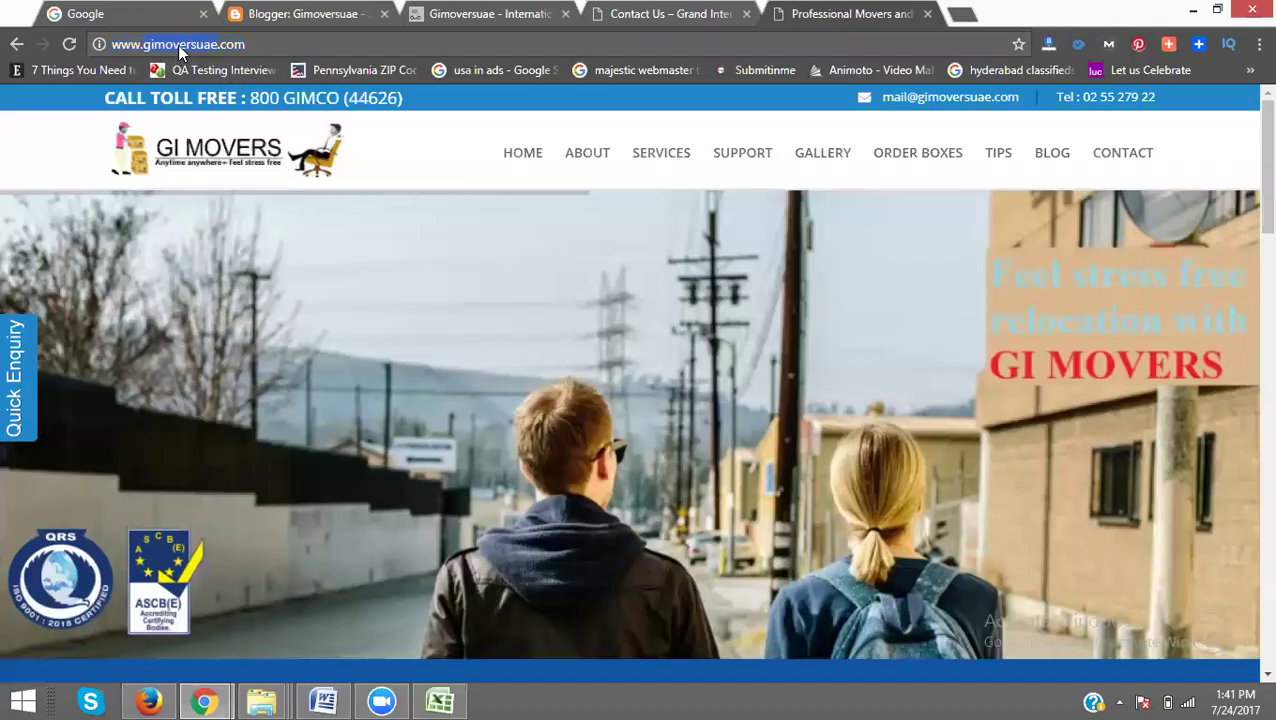
pyautogui.hotkey('alt', 'Tab')
pyautogui.write('gimoversuae')
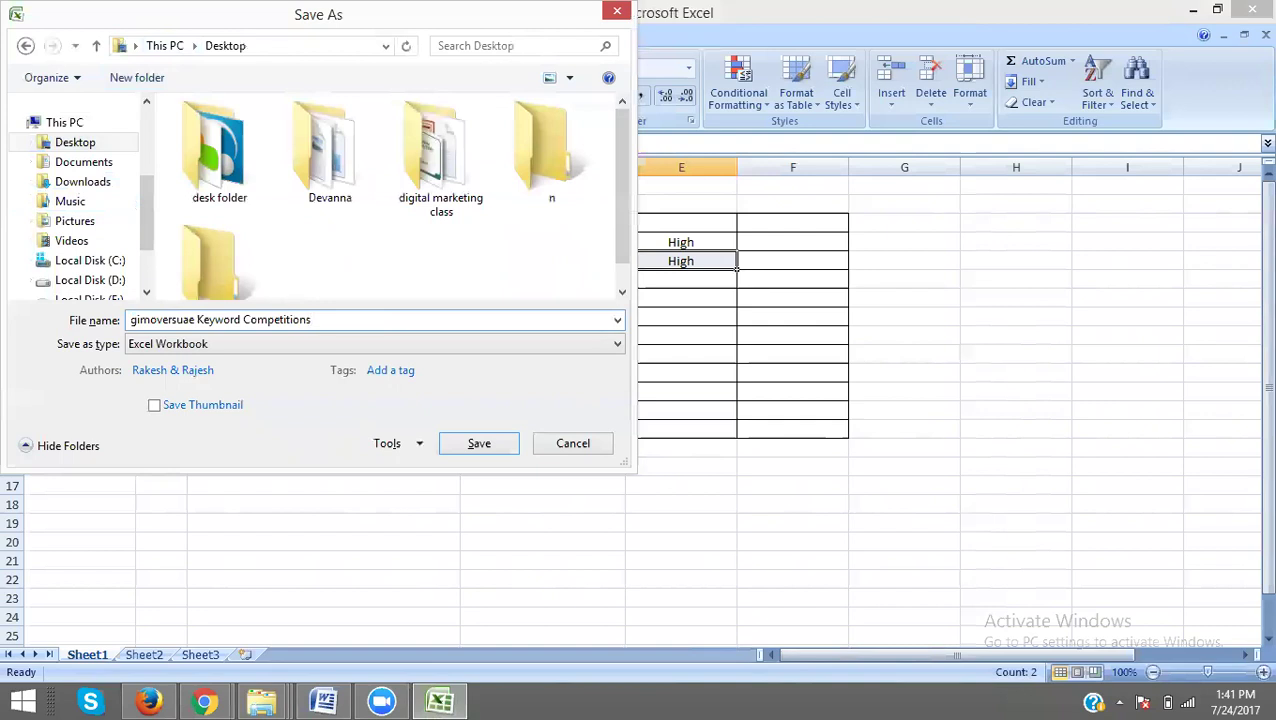
# Browse the save location to the "gimoversuae p" client folder, under "seo working" on Local Disk (D:).
pyautogui.click(88, 280)
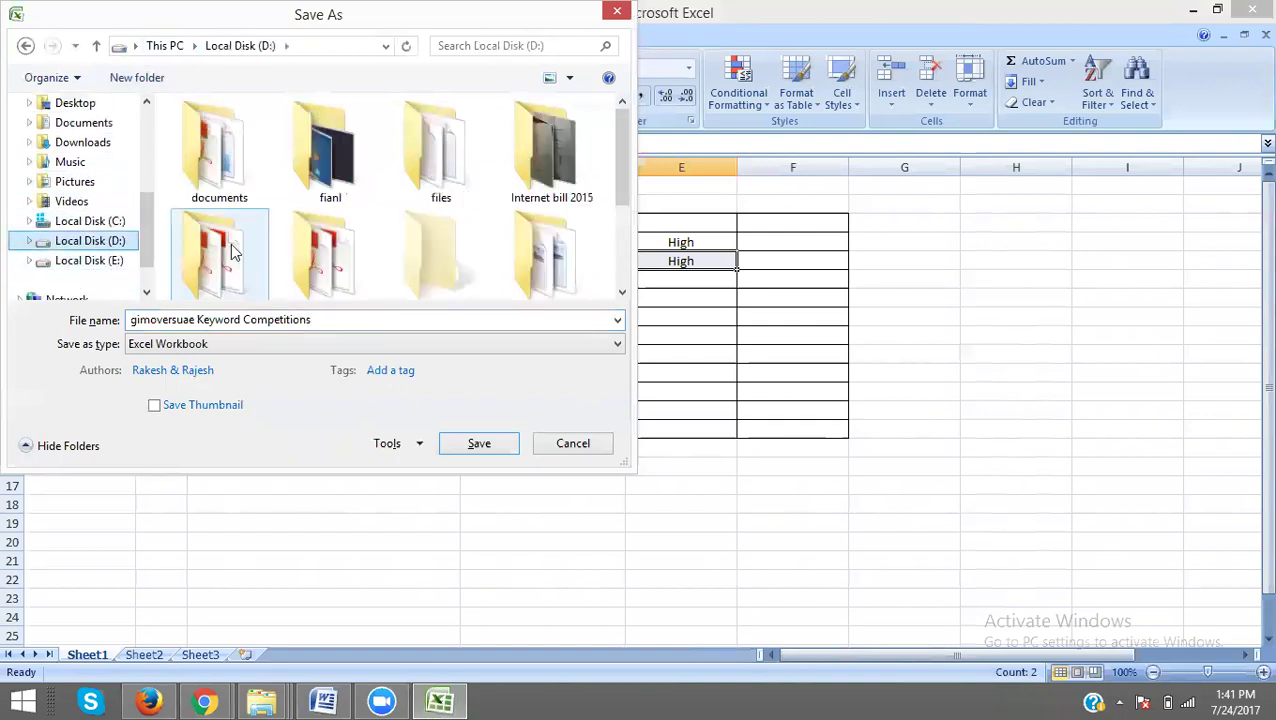
pyautogui.click(421, 233)
pyautogui.scroll(-2, 421, 241)
pyautogui.scroll(1, 421, 241)
pyautogui.click(557, 172)
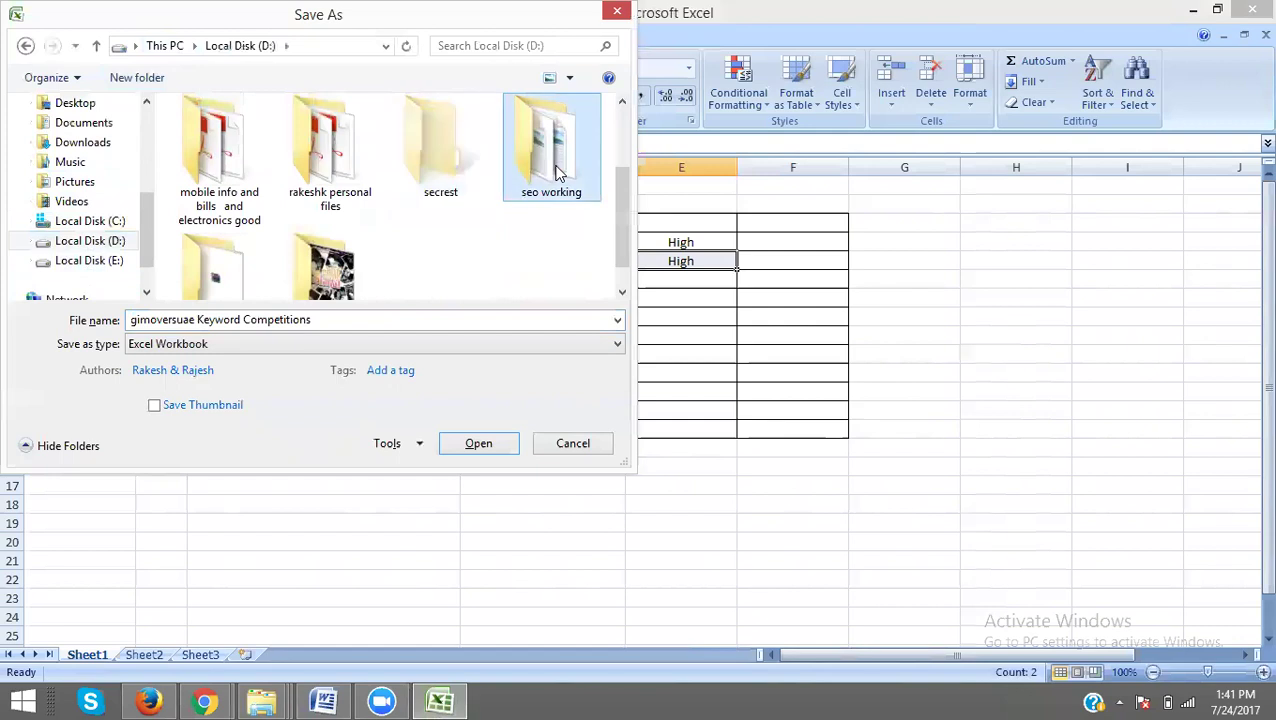
pyautogui.doubleClick(557, 172)
pyautogui.scroll(-5, 541, 190)
pyautogui.doubleClick(222, 235)
pyautogui.click(238, 240)
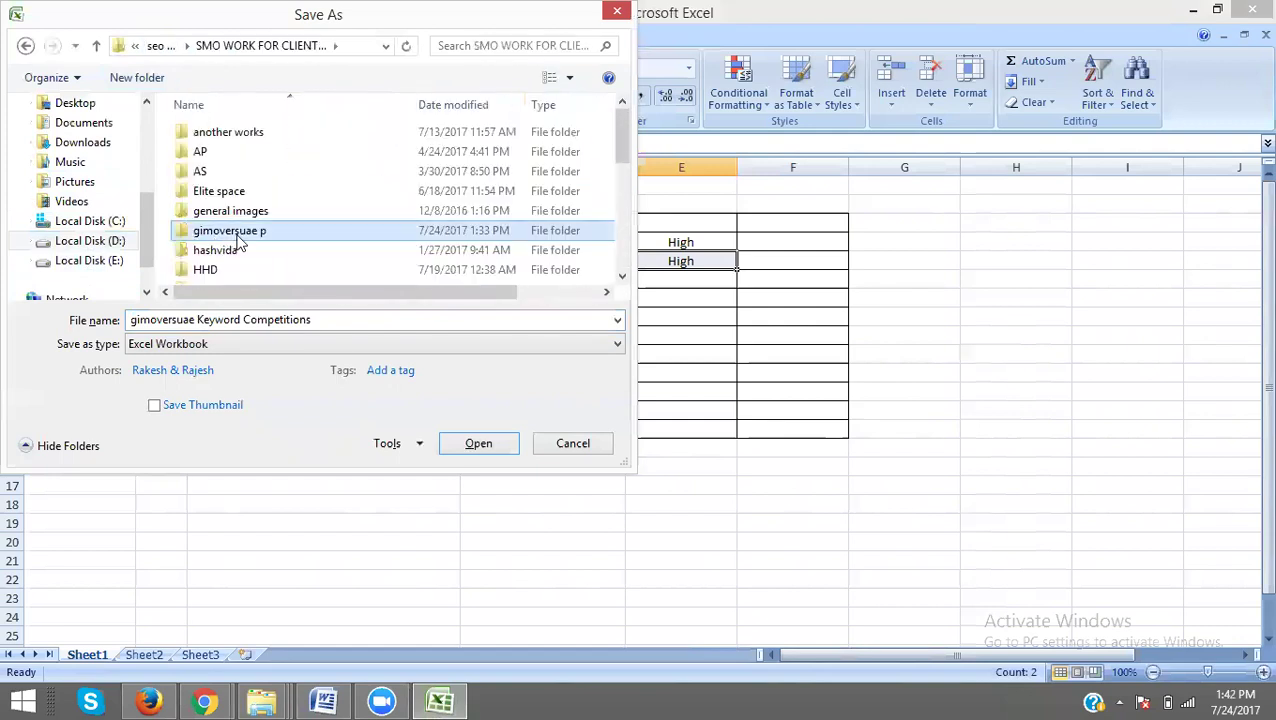
pyautogui.doubleClick(238, 242)
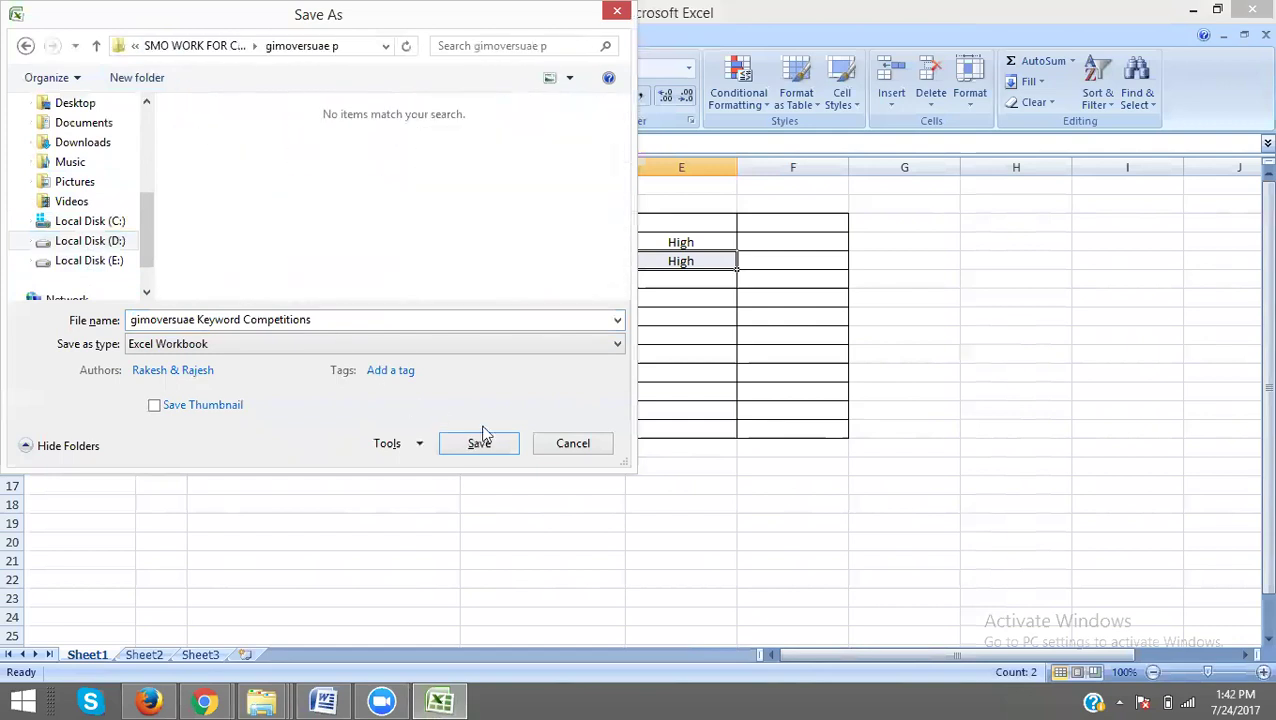
# Set the file type to Excel 97-2003 Template and save the workbook.
pyautogui.click(399, 345)
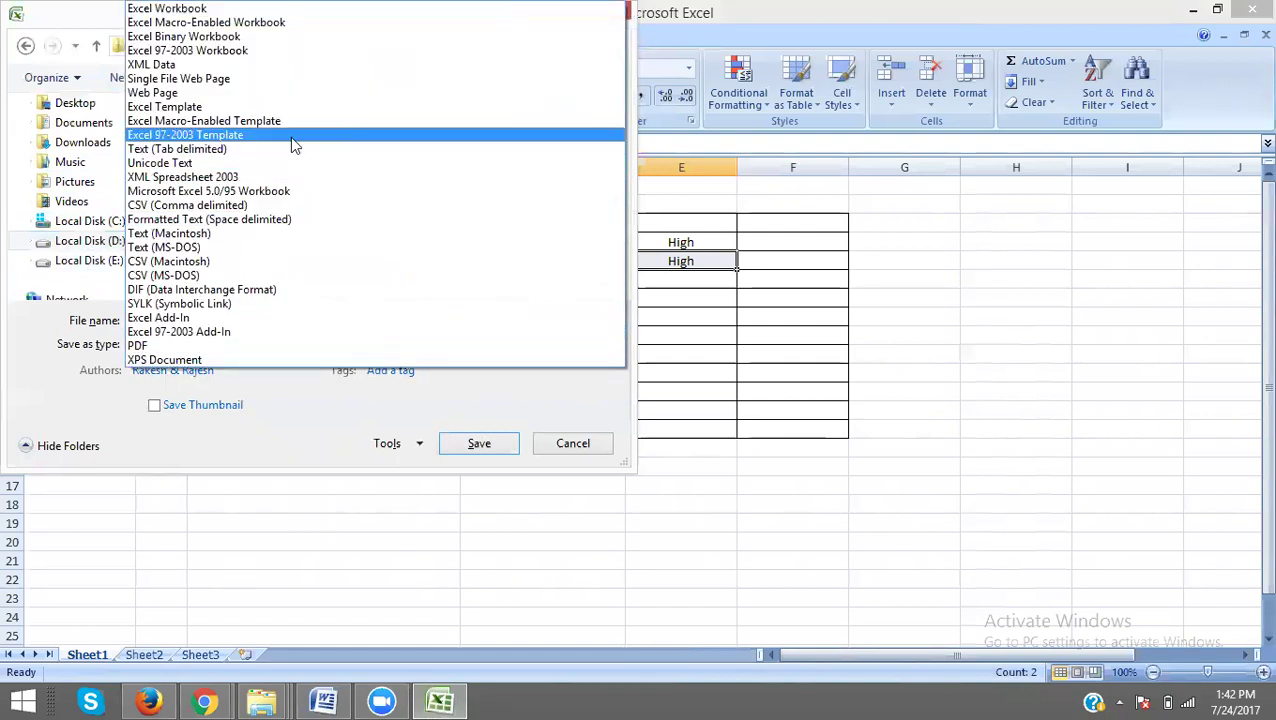
pyautogui.click(291, 137)
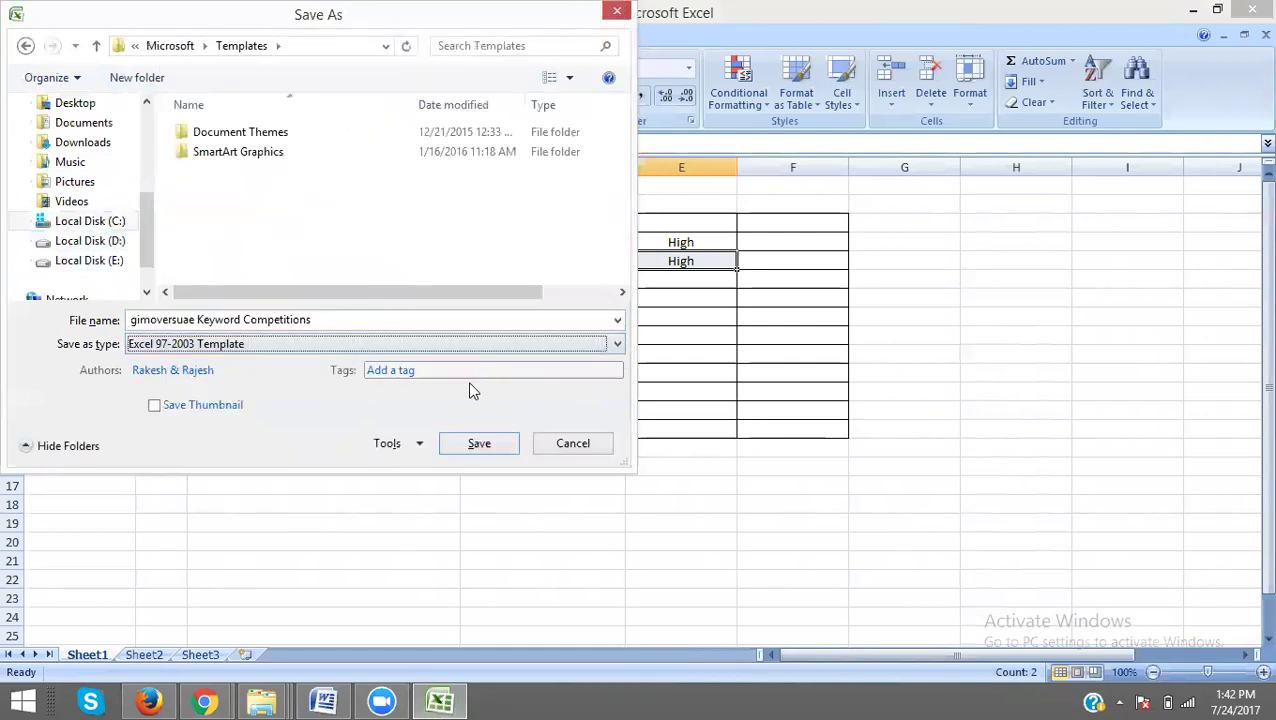
pyautogui.click(472, 446)
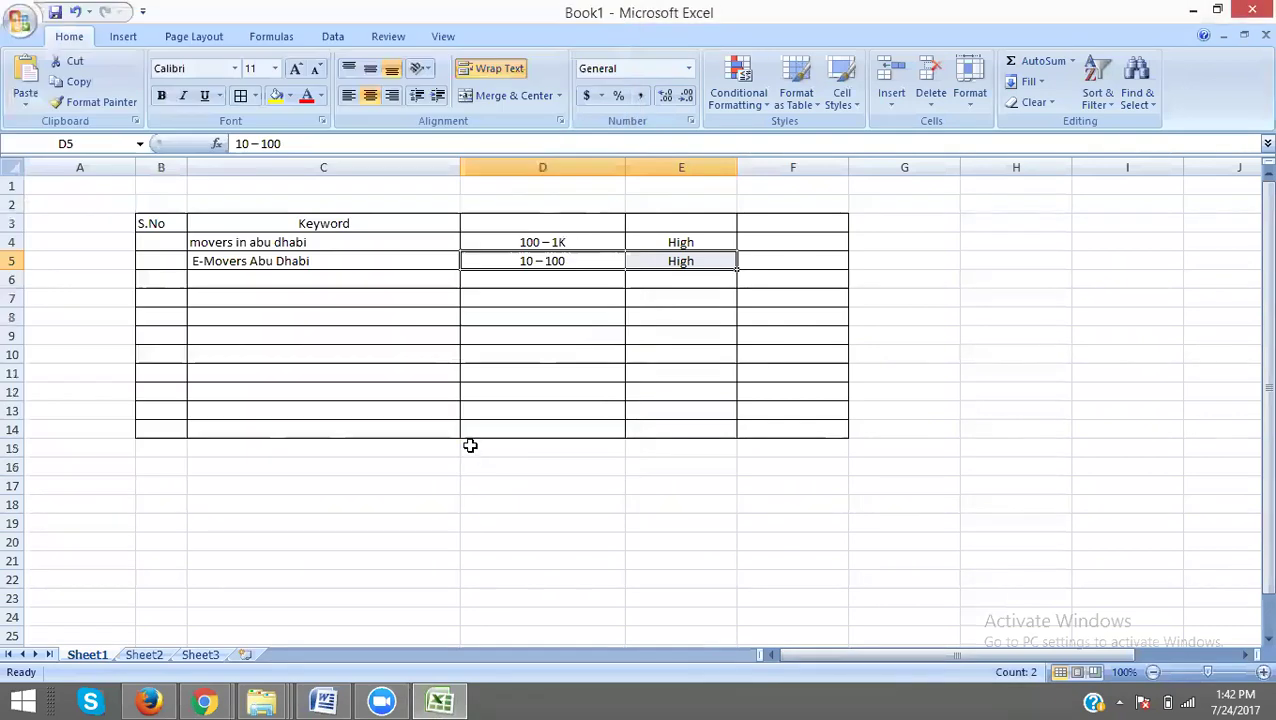
# Save the file again as an Excel 97-2003 Workbook in the "gimoversuae p" folder, under "seo working" on Local Disk (D:).
pyautogui.click(18, 28)
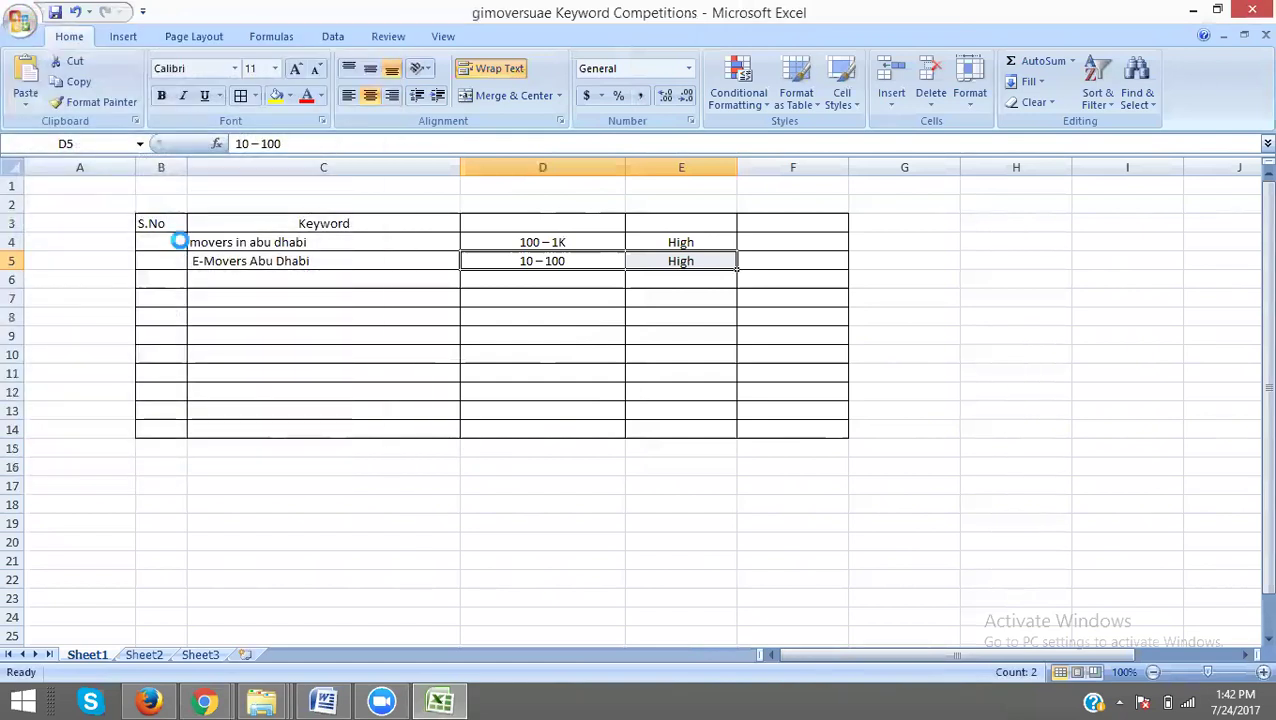
pyautogui.click(114, 280)
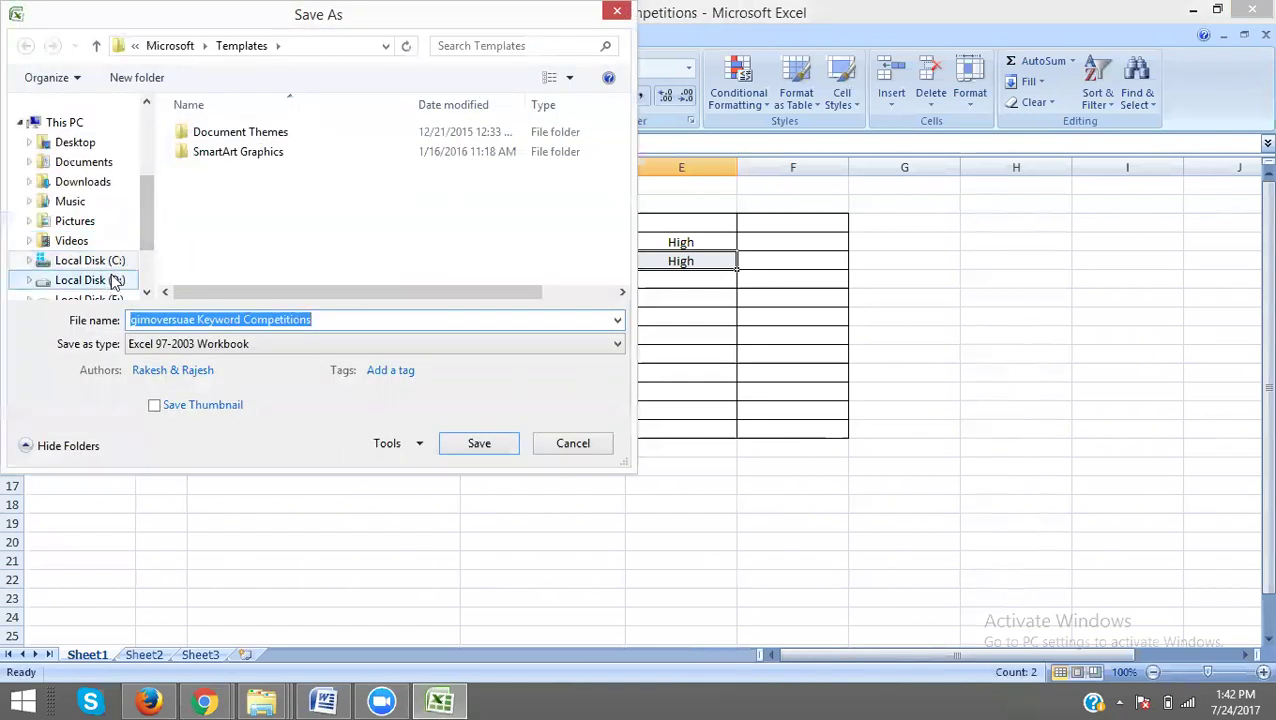
pyautogui.click(414, 254)
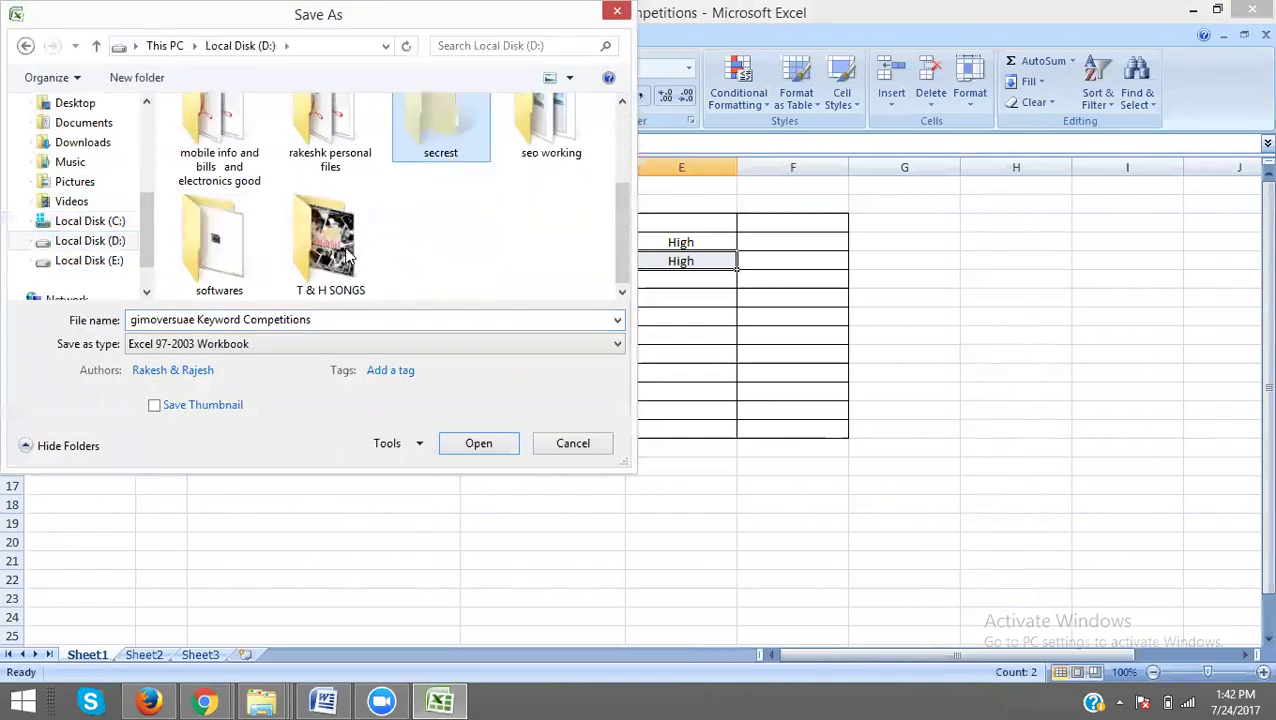
pyautogui.doubleClick(547, 118)
pyautogui.scroll(-5, 390, 190)
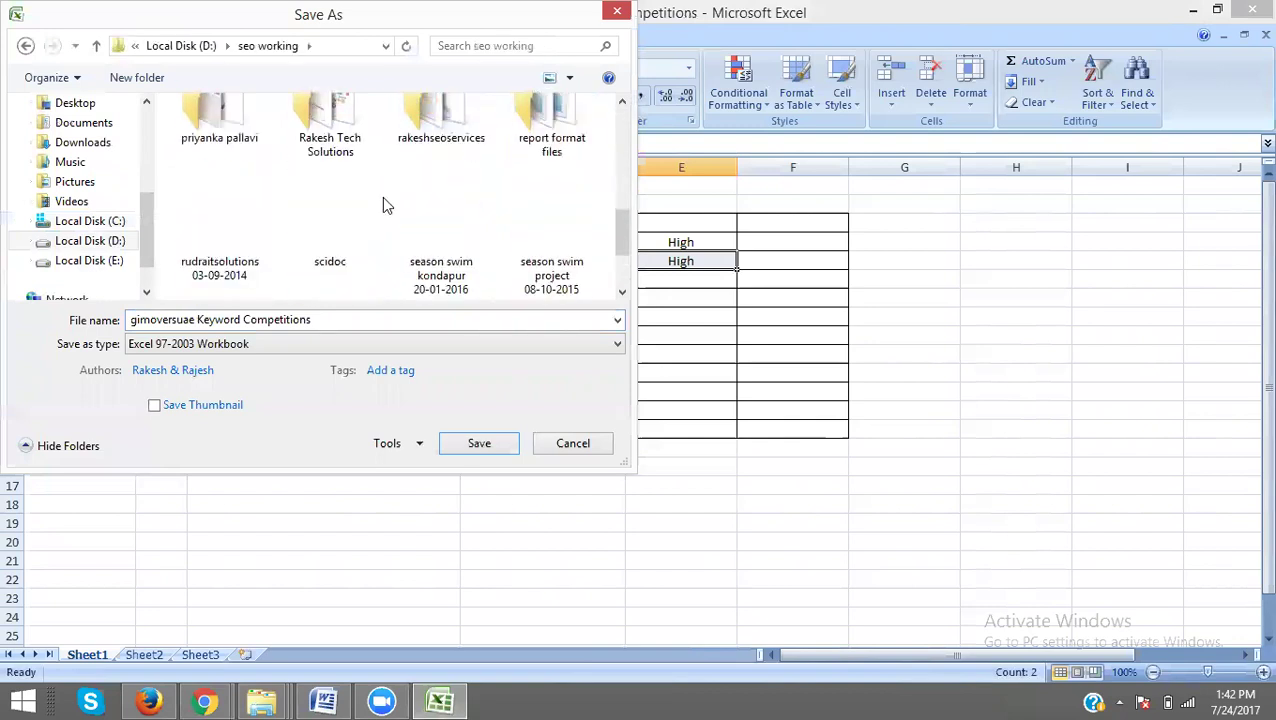
pyautogui.scroll(-1, 220, 230)
pyautogui.click(226, 238)
pyautogui.doubleClick(226, 238)
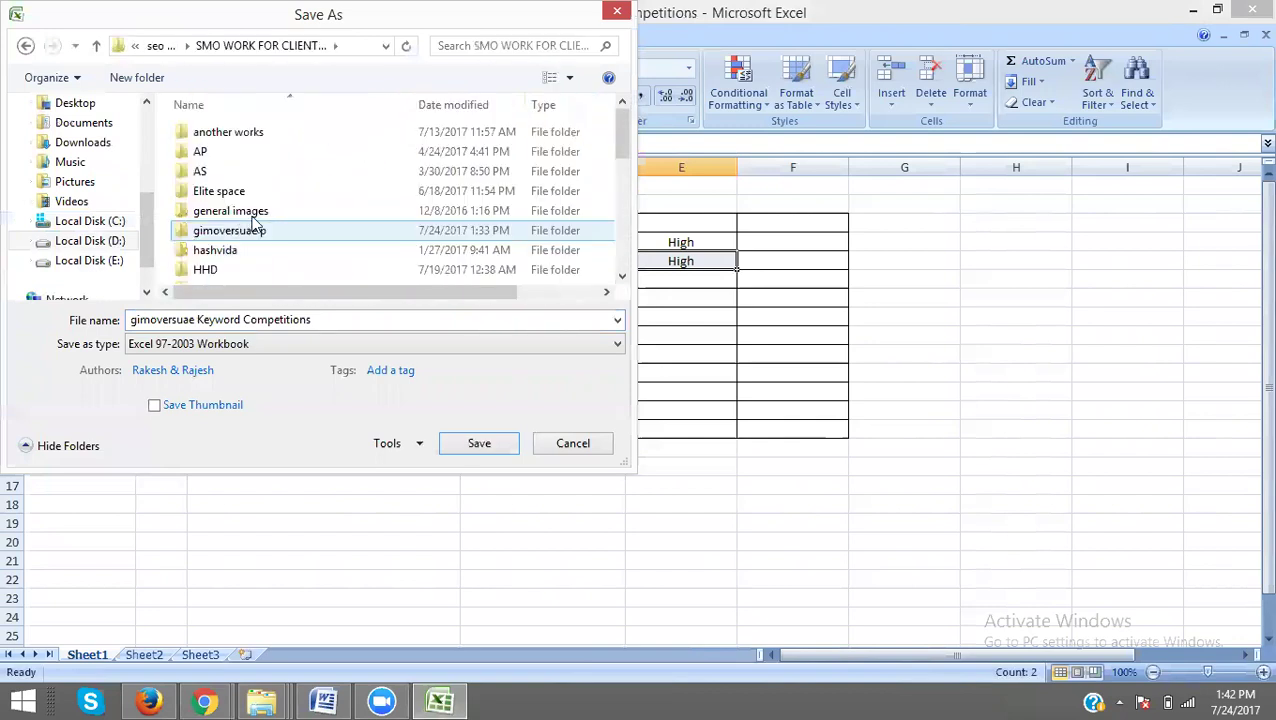
pyautogui.scroll(-1, 251, 224)
pyautogui.doubleClick(265, 185)
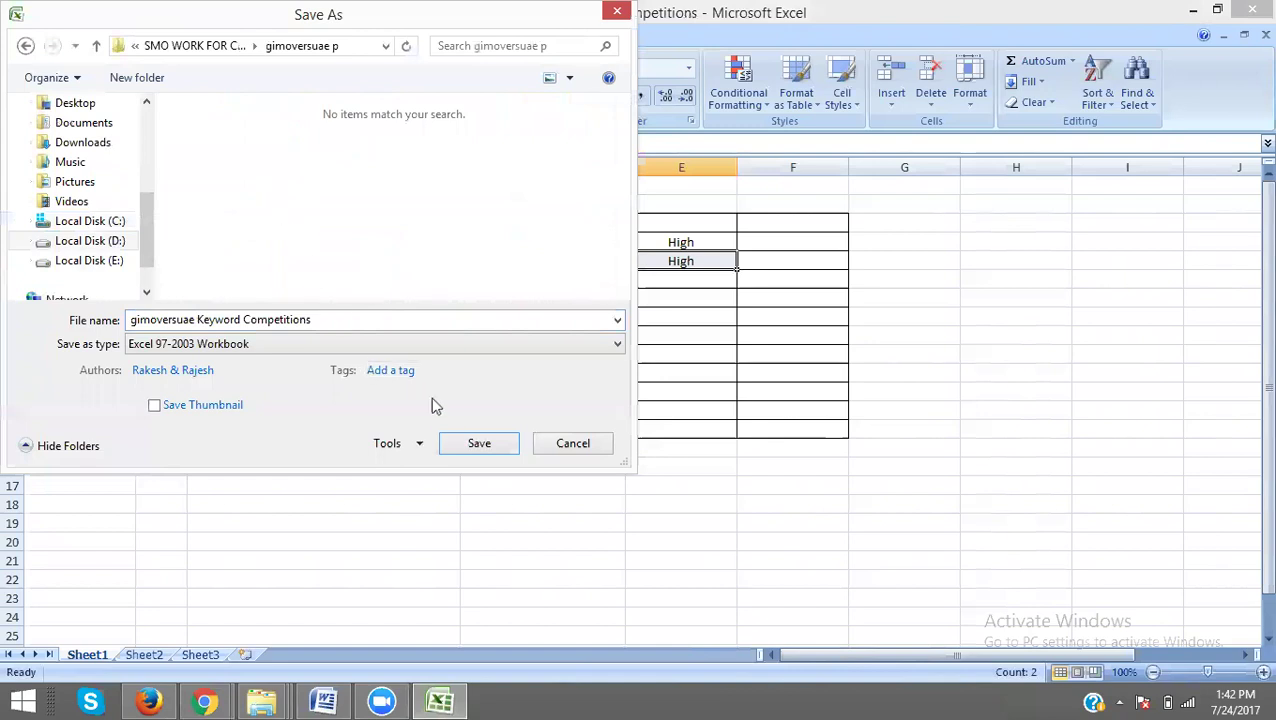
pyautogui.click(455, 437)
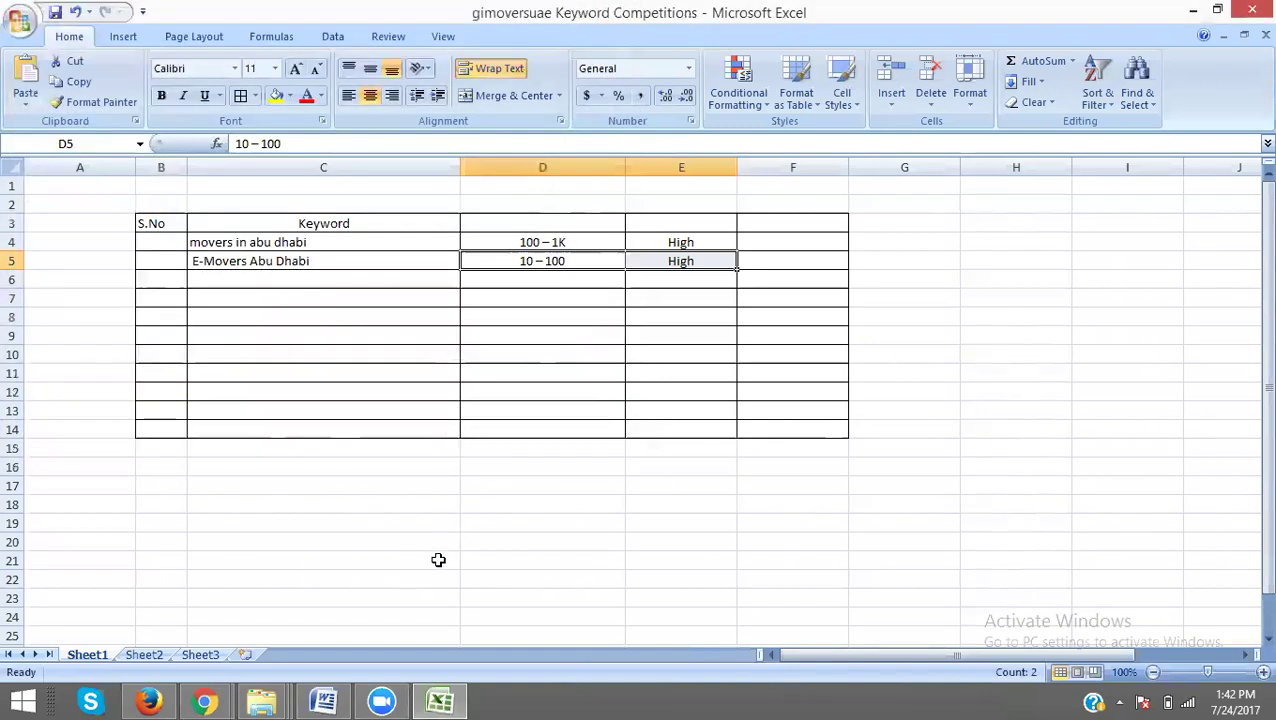
# Switch to Keyword Planner in Firefox and reload the page for a new search.
pyautogui.click(322, 700)
pyautogui.click(160, 700)
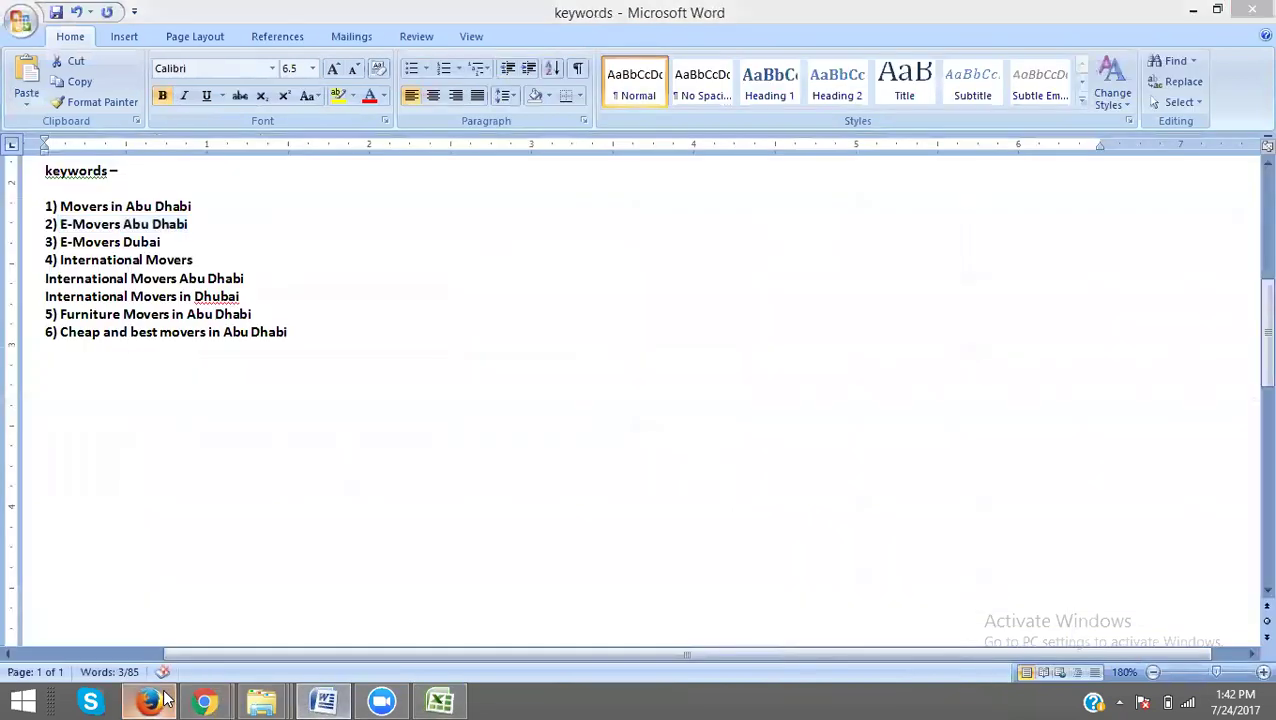
pyautogui.scroll(2, 392, 450)
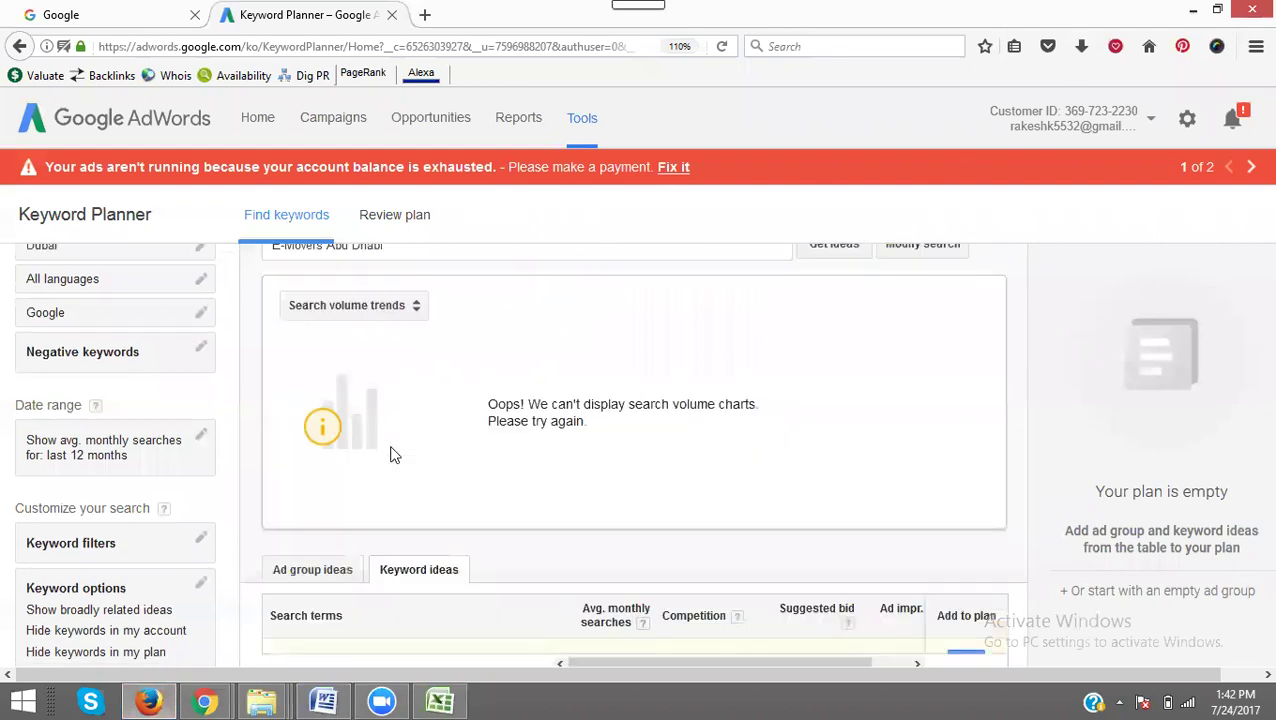
pyautogui.scroll(-2, 392, 450)
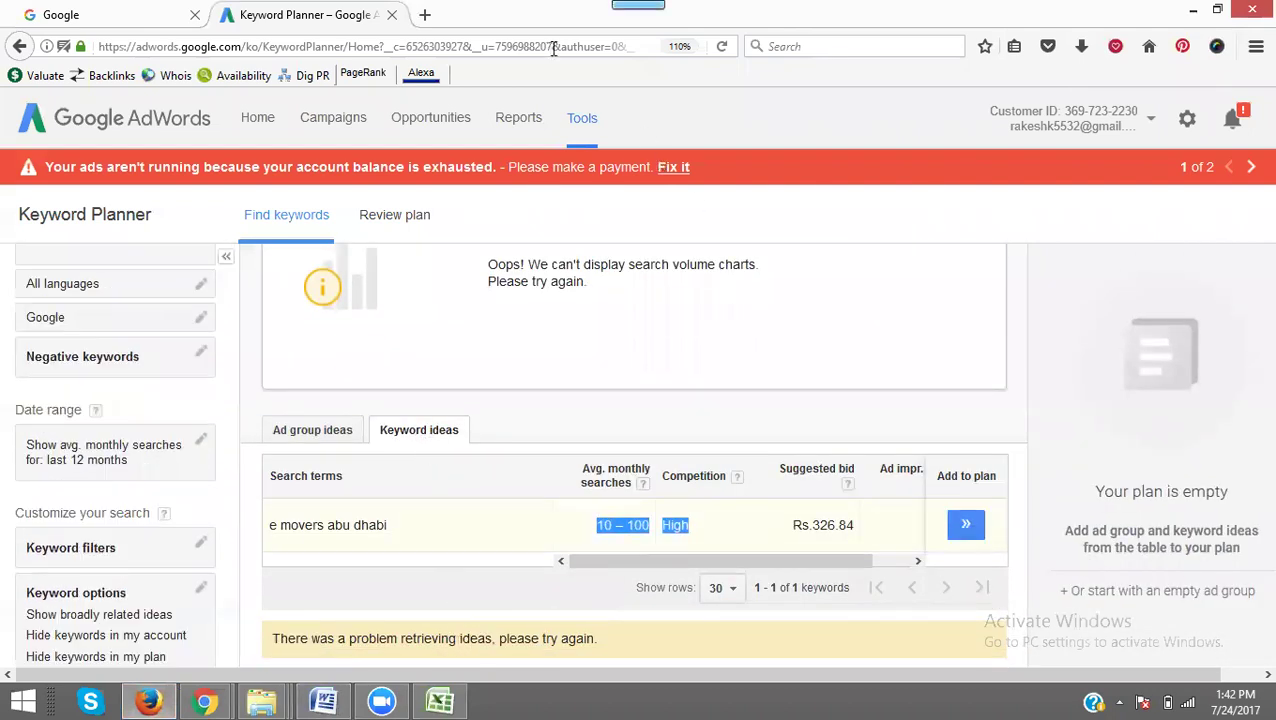
pyautogui.click(722, 47)
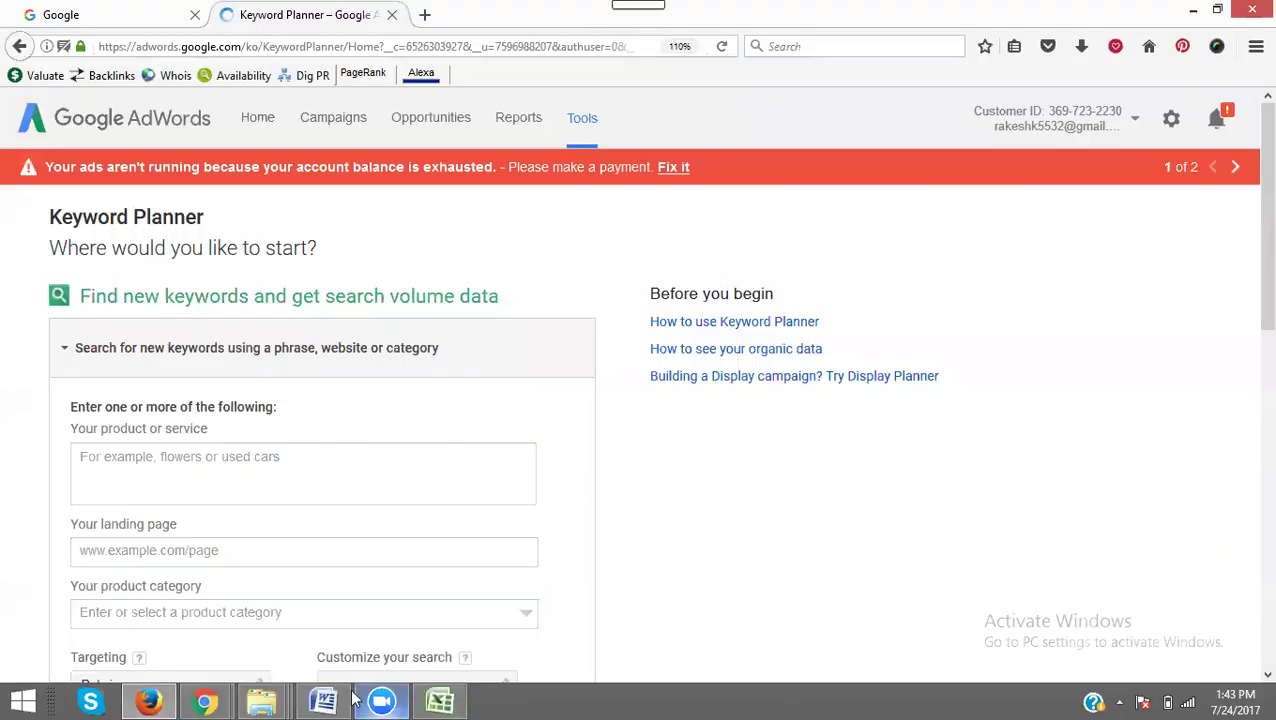
# Copy "Cheap and best movers in Abu Dhabi" from the Word keyword list into Keyword Planner's product or service field.
pyautogui.click(323, 701)
pyautogui.moveTo(289, 331); pyautogui.dragTo(62, 340)
pyautogui.hotkey('ctrl', 'c')
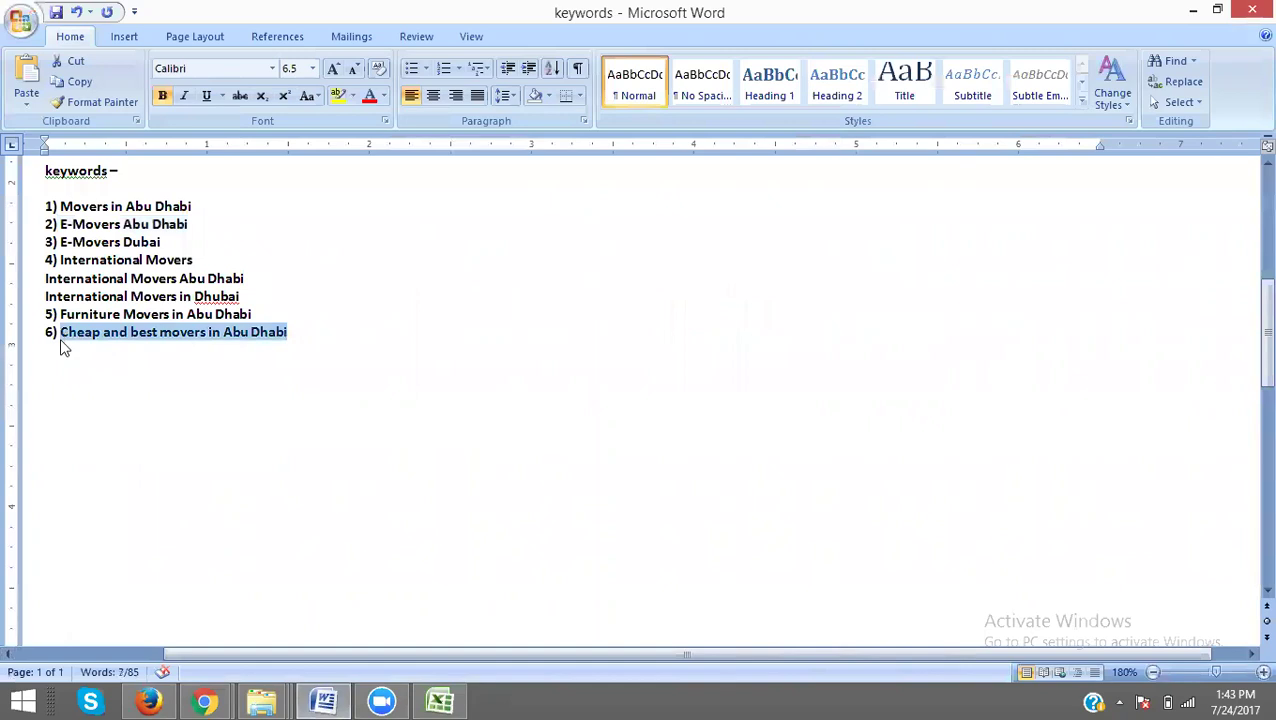
pyautogui.hotkey('alt', 'Tab')
pyautogui.click(206, 460)
pyautogui.hotkey('ctrl', 'v')
# Set the date range for average monthly searches to Jul 2015 – Jun 2017 and get keyword ideas.
pyautogui.scroll(-2, 400, 465)
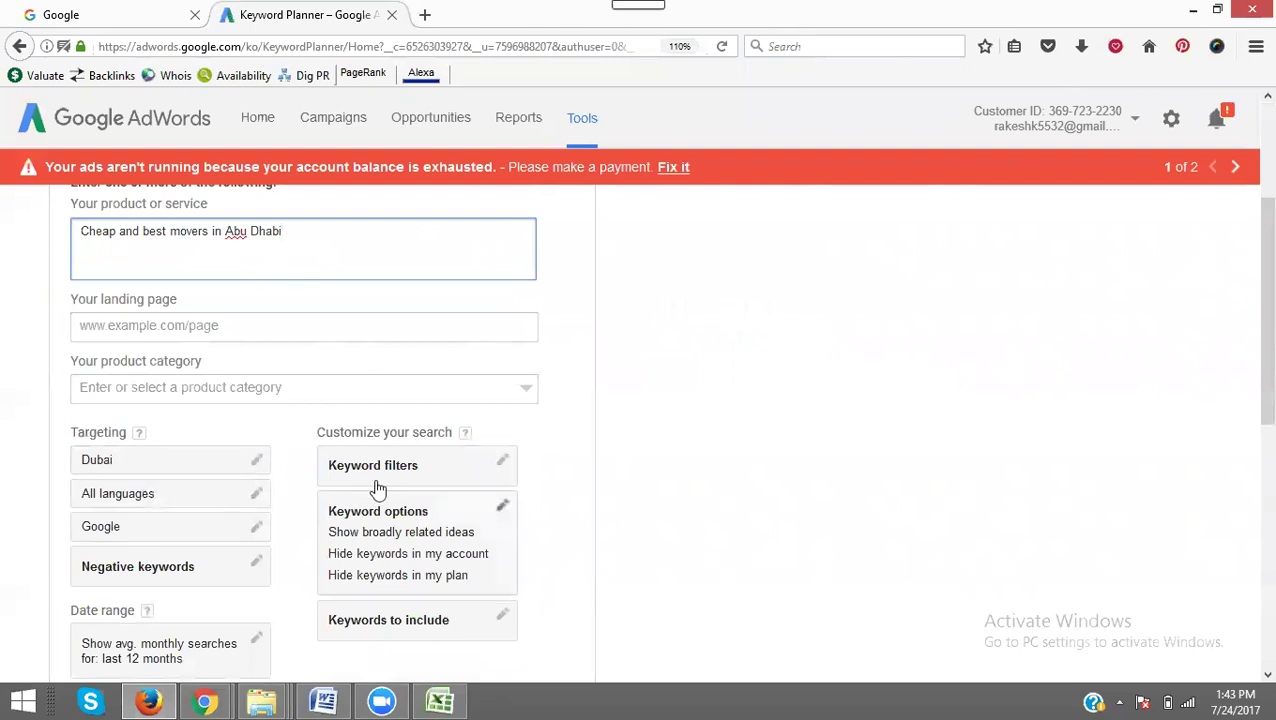
pyautogui.scroll(-2, 252, 561)
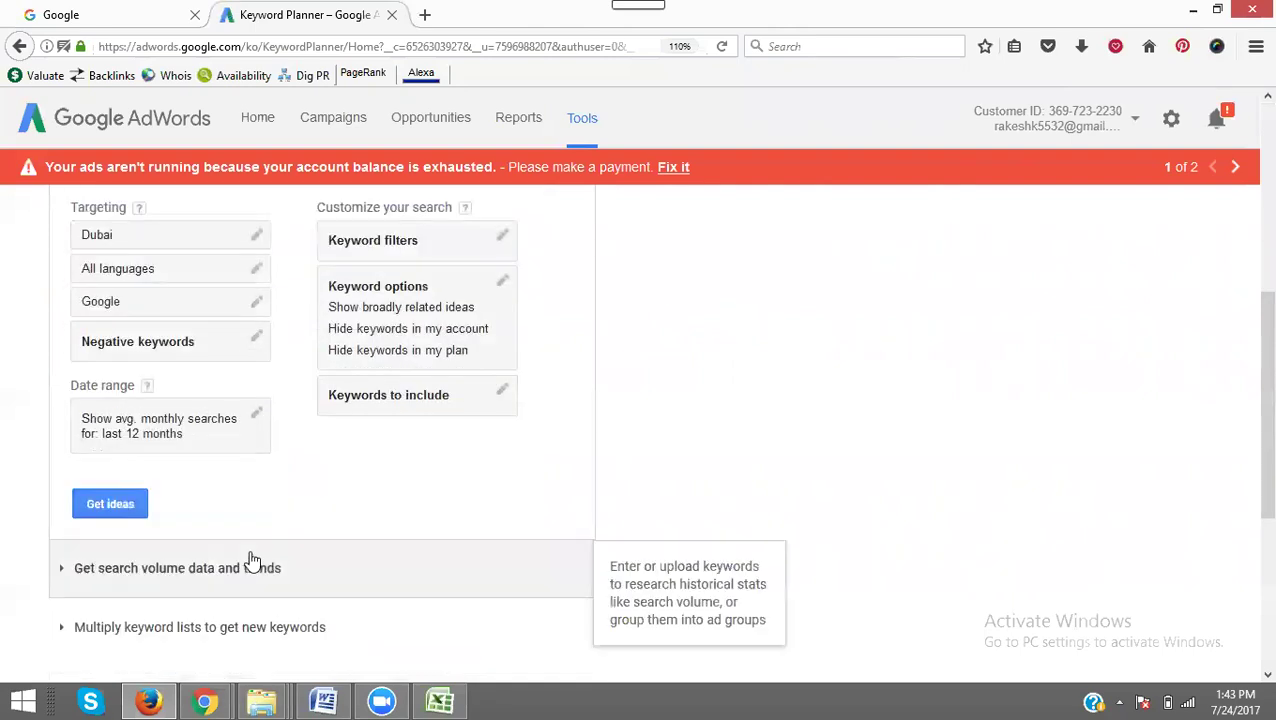
pyautogui.click(258, 414)
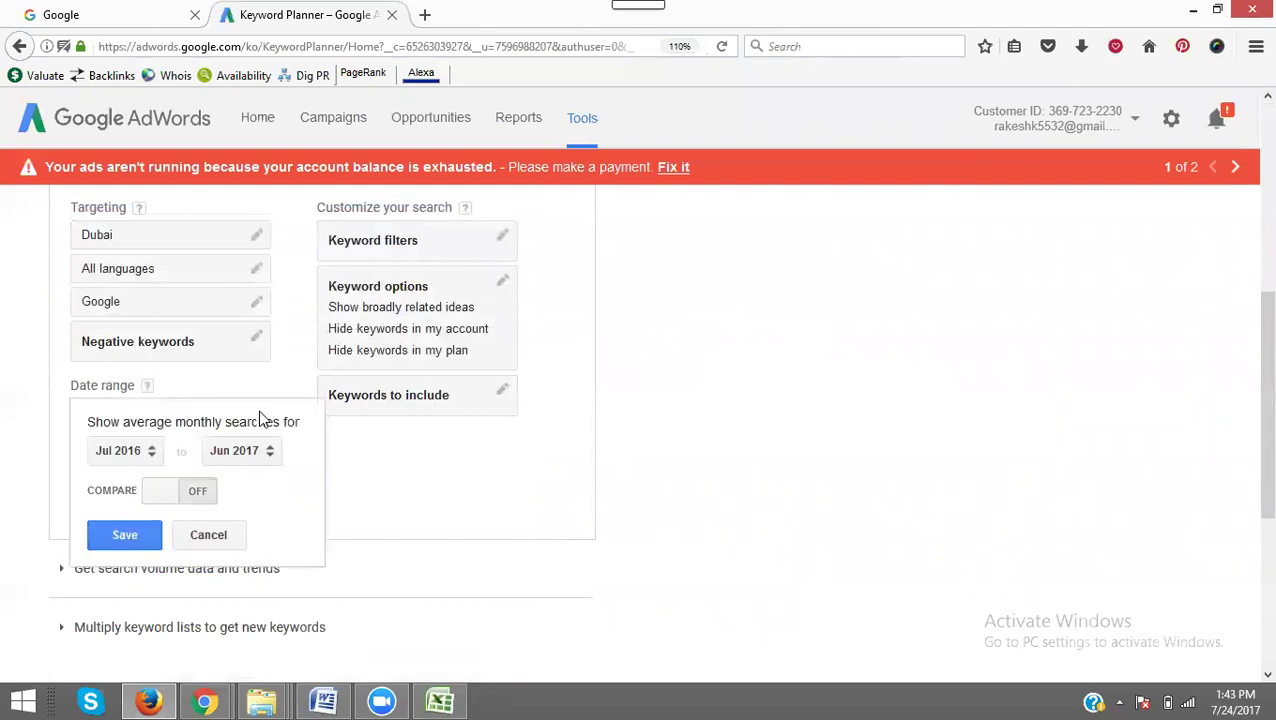
pyautogui.click(139, 453)
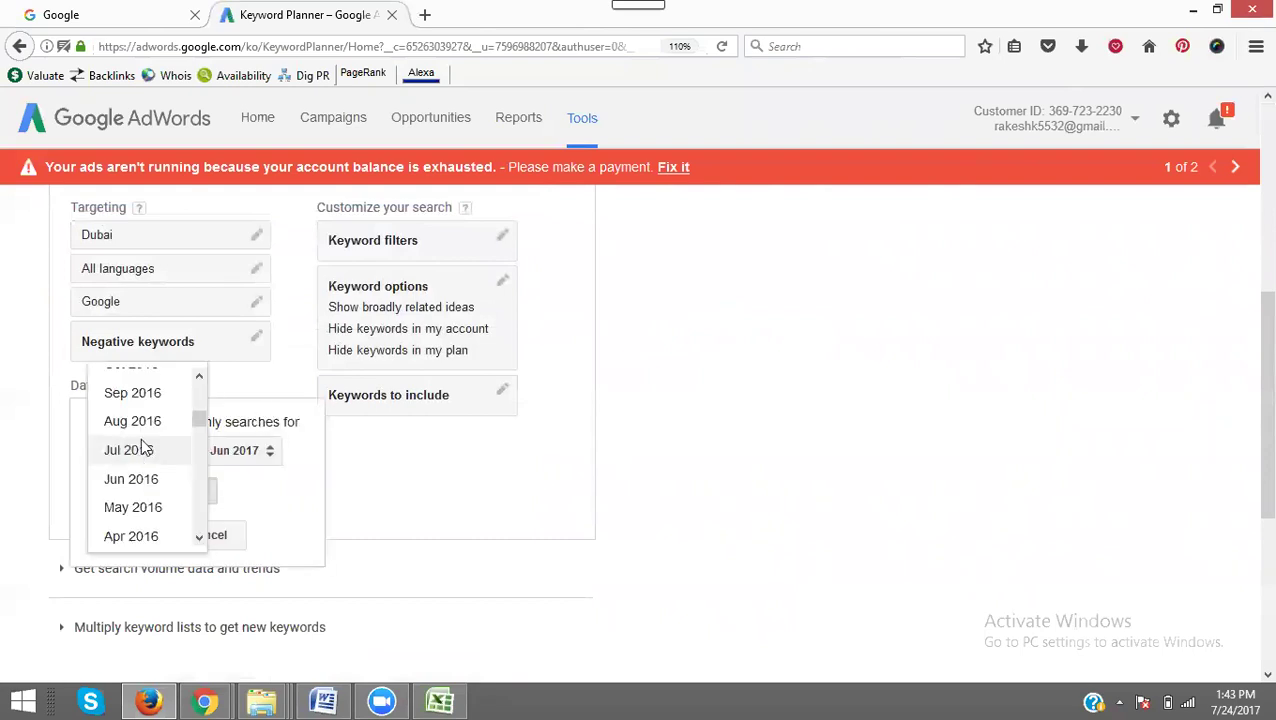
pyautogui.scroll(4, 142, 443)
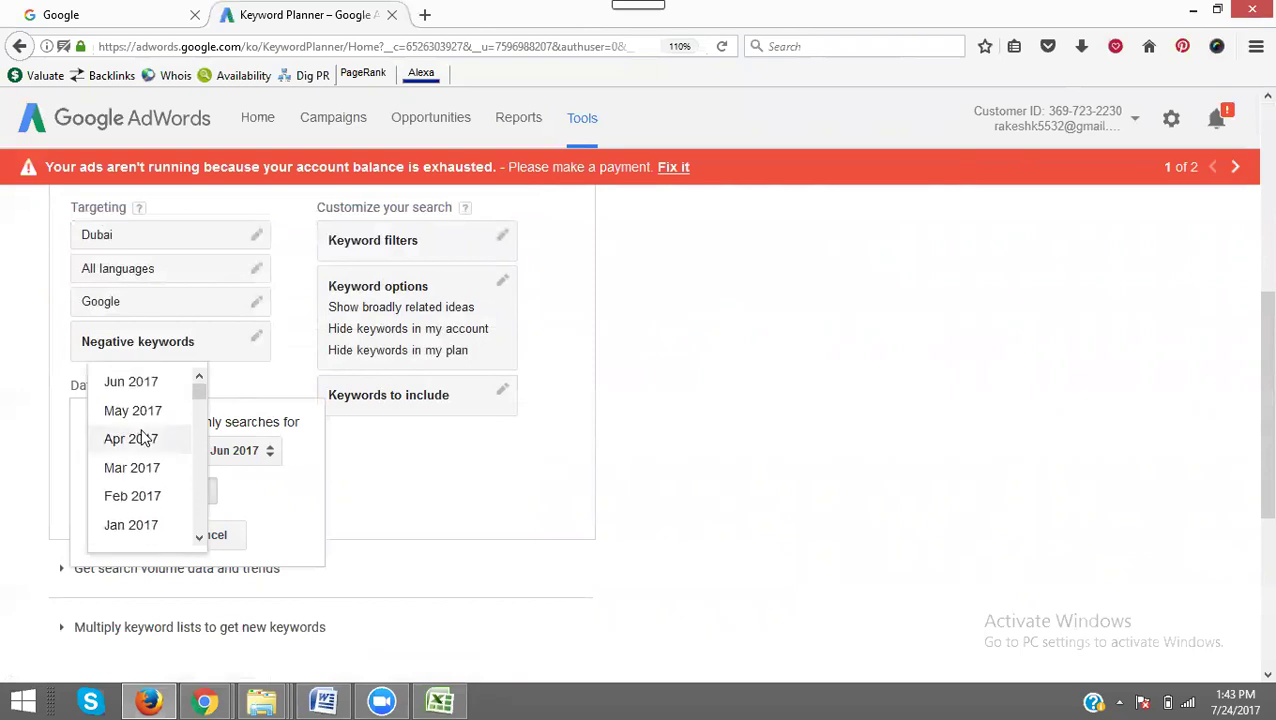
pyautogui.scroll(-8, 140, 442)
pyautogui.scroll(2, 142, 447)
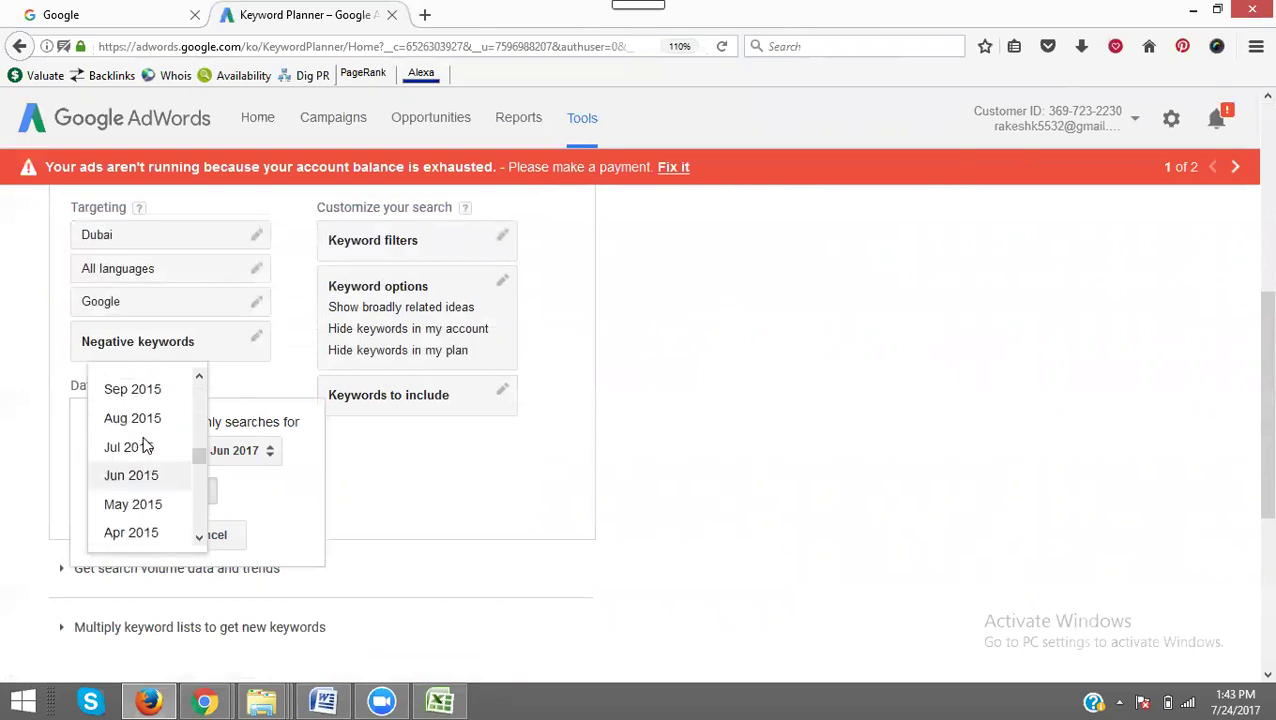
pyautogui.click(128, 467)
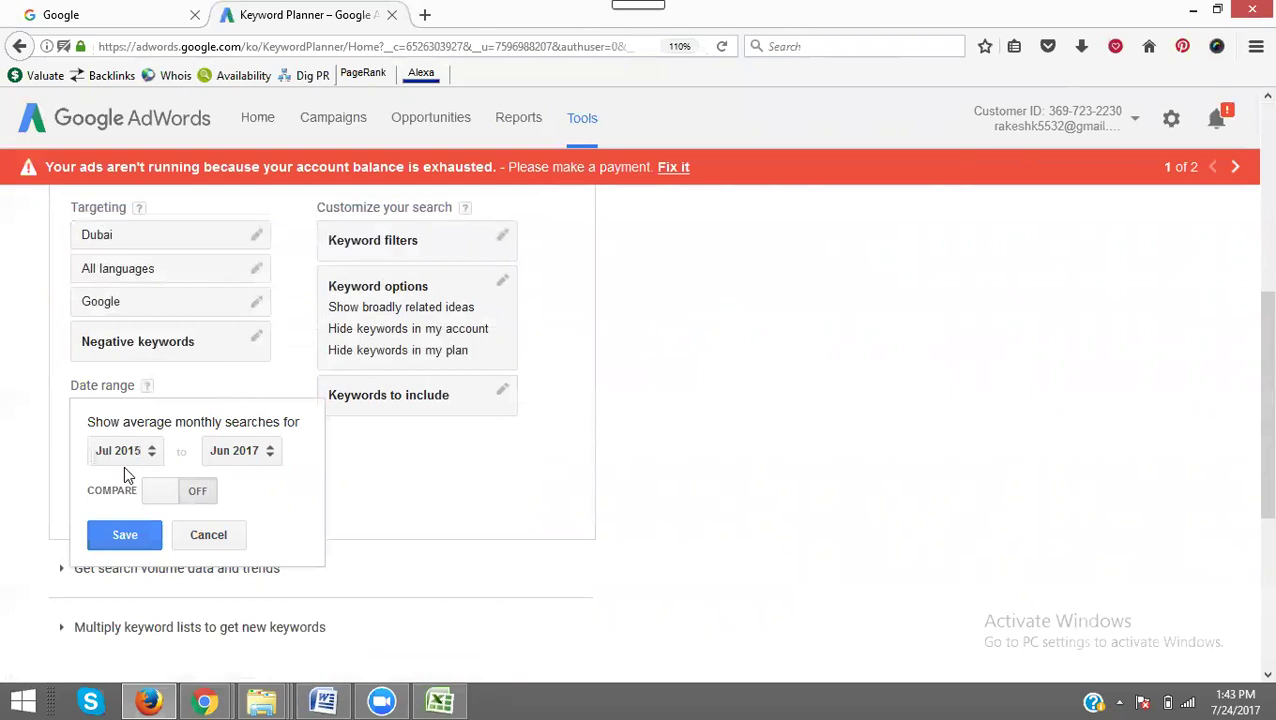
pyautogui.click(128, 537)
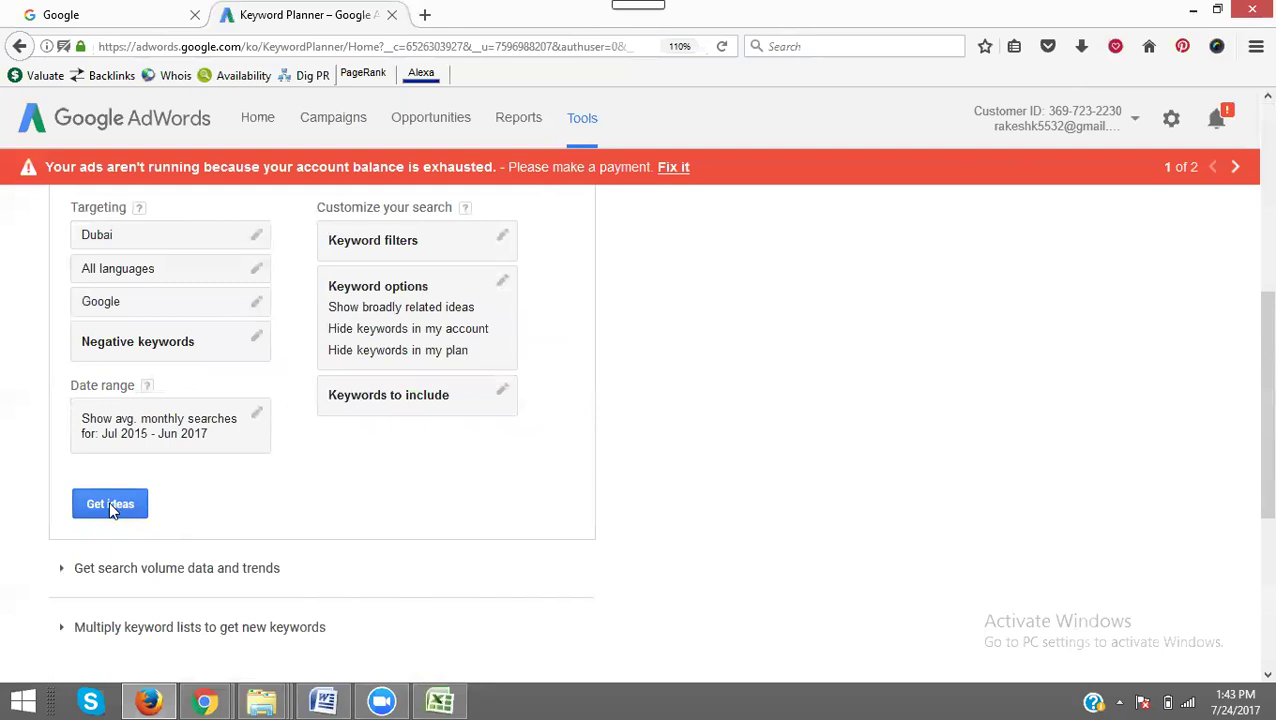
pyautogui.click(112, 507)
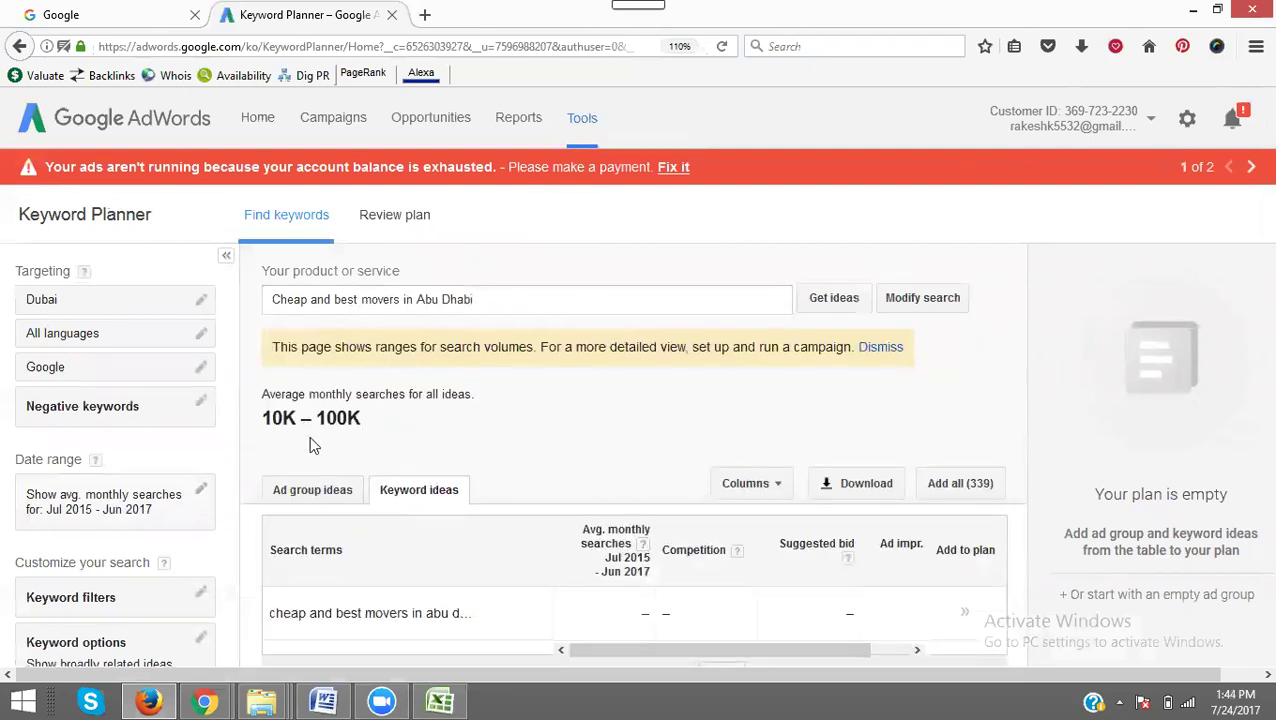
# Copy the average monthly searches and competition for "movers and packers in abu dhabi" into Excel cells D7:E7.
pyautogui.scroll(-2, 309, 436)
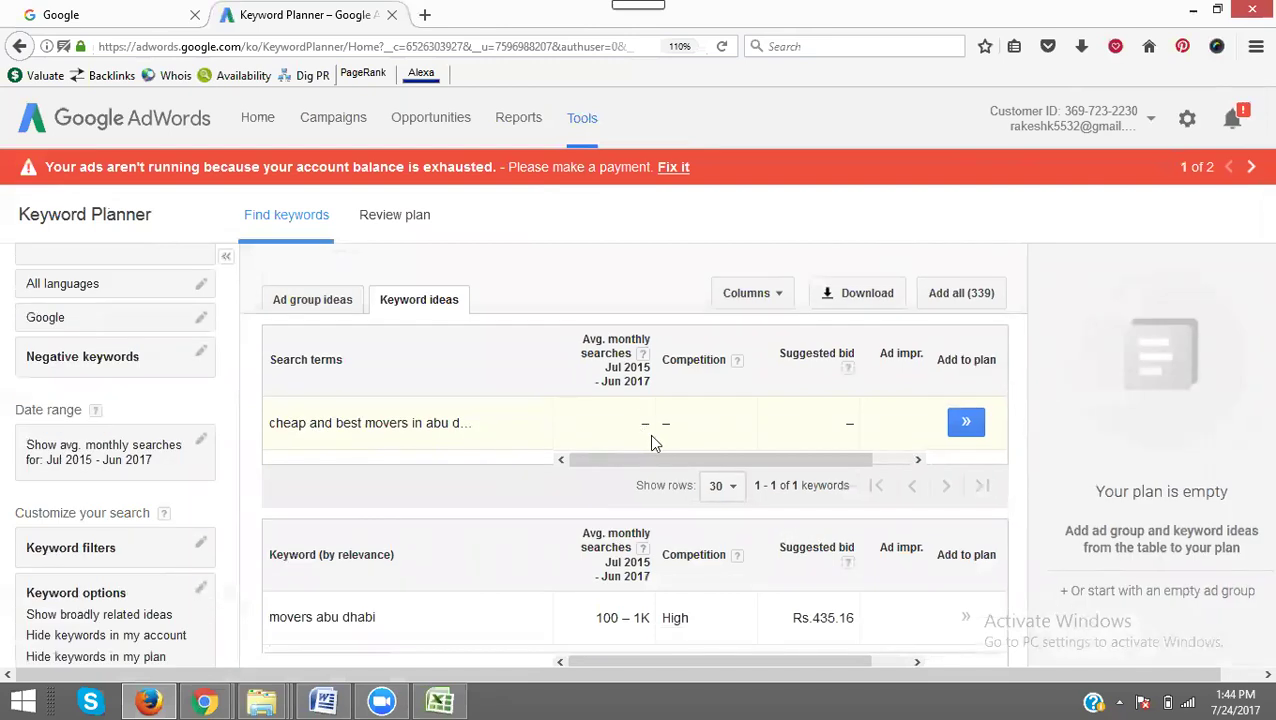
pyautogui.scroll(-2, 650, 450)
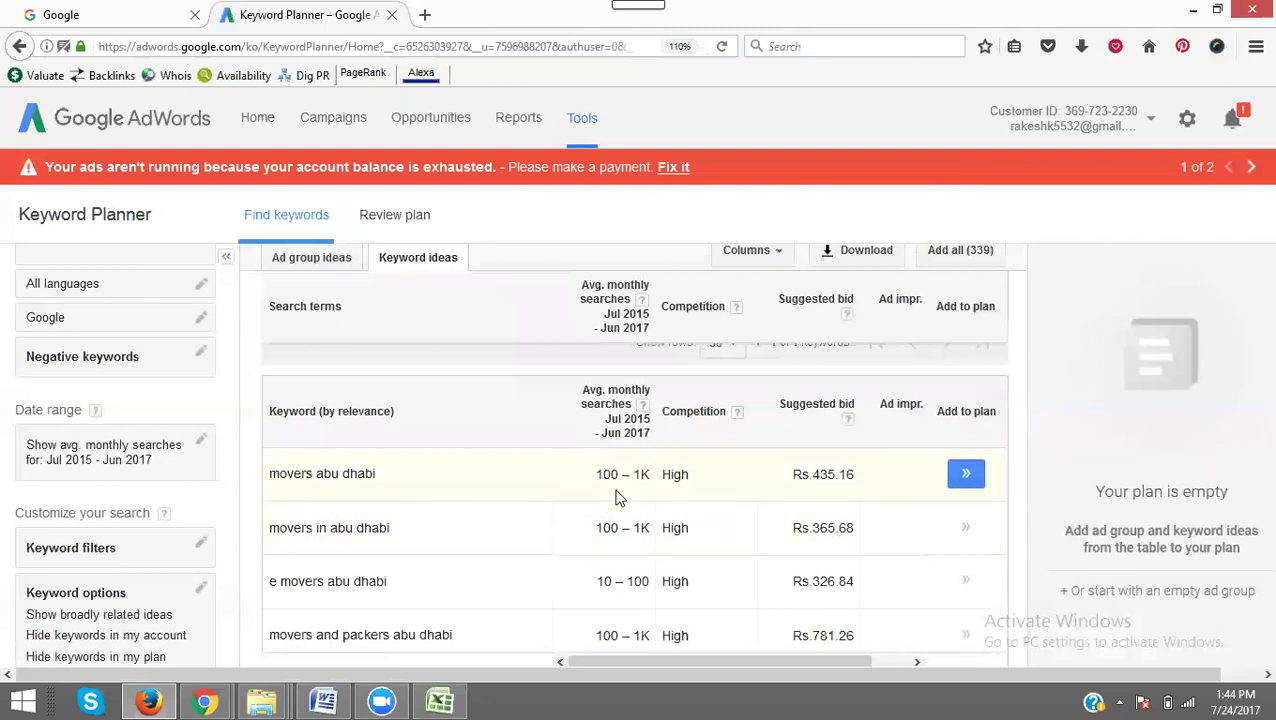
pyautogui.scroll(-3, 535, 500)
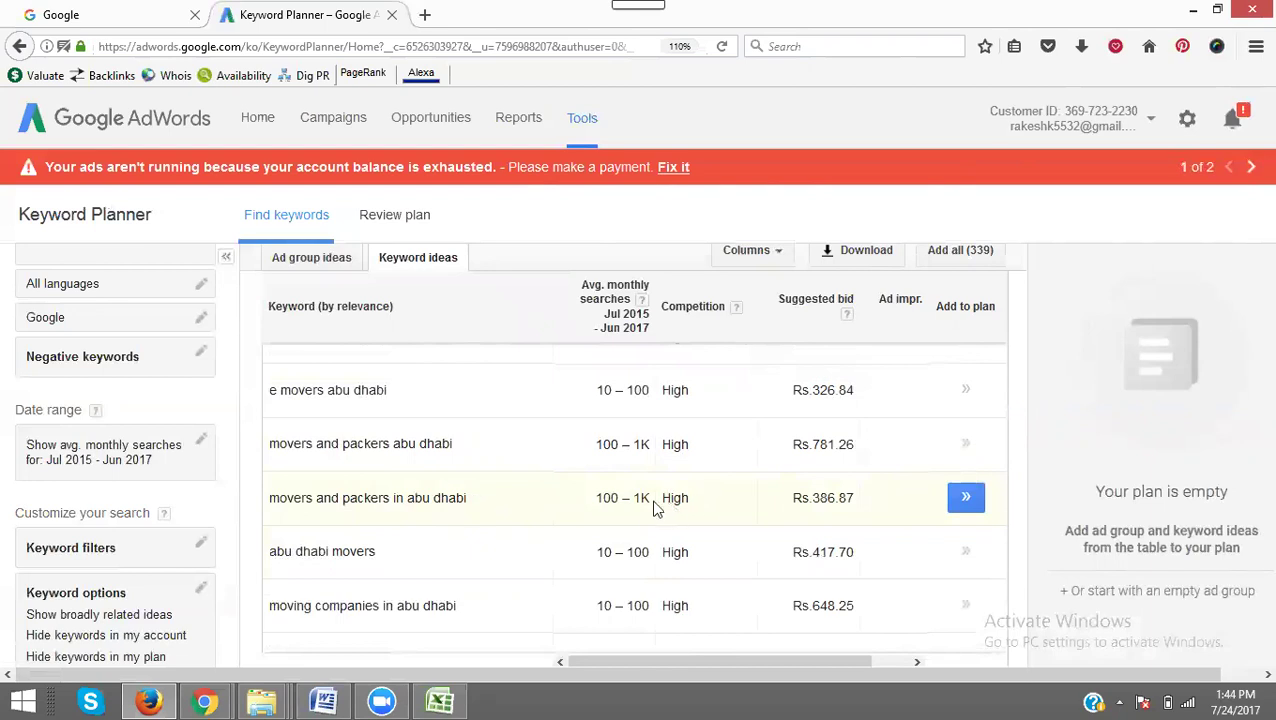
pyautogui.moveTo(655, 507); pyautogui.dragTo(590, 508)
pyautogui.hotkey('ctrl', 'c')
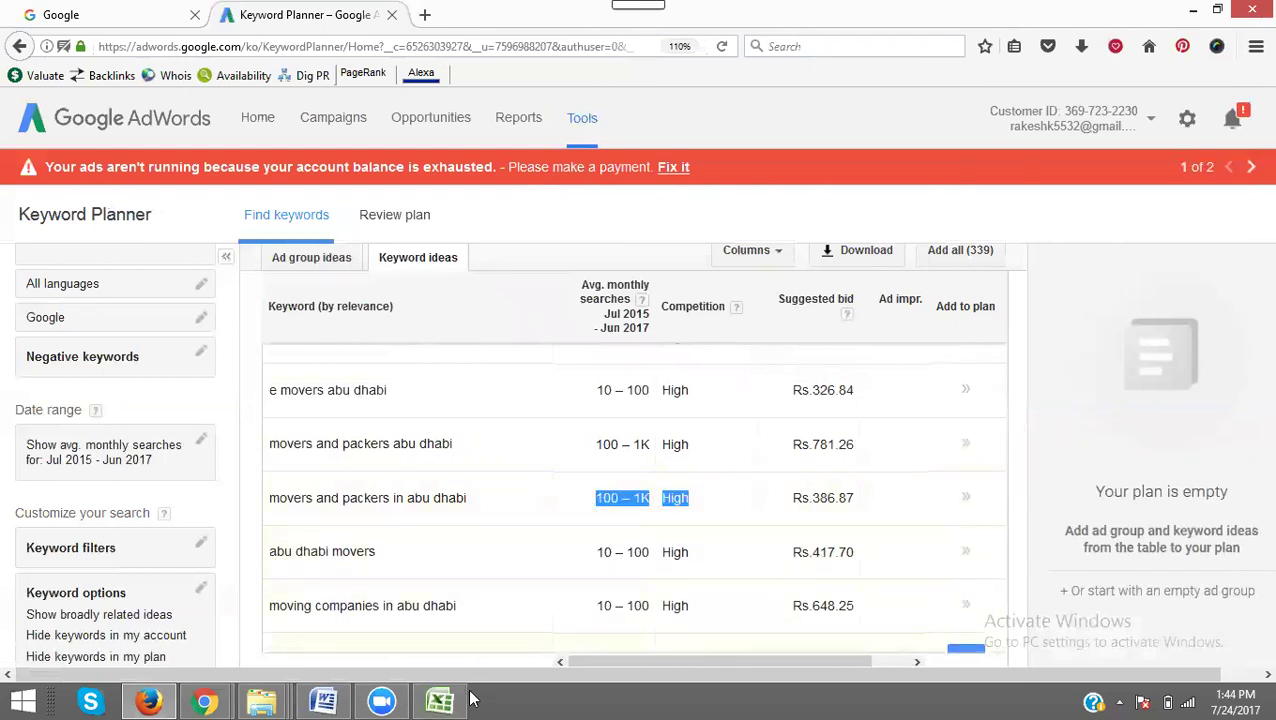
pyautogui.click(441, 700)
pyautogui.moveTo(521, 299); pyautogui.dragTo(704, 302)
pyautogui.hotkey('ctrl', 'v')
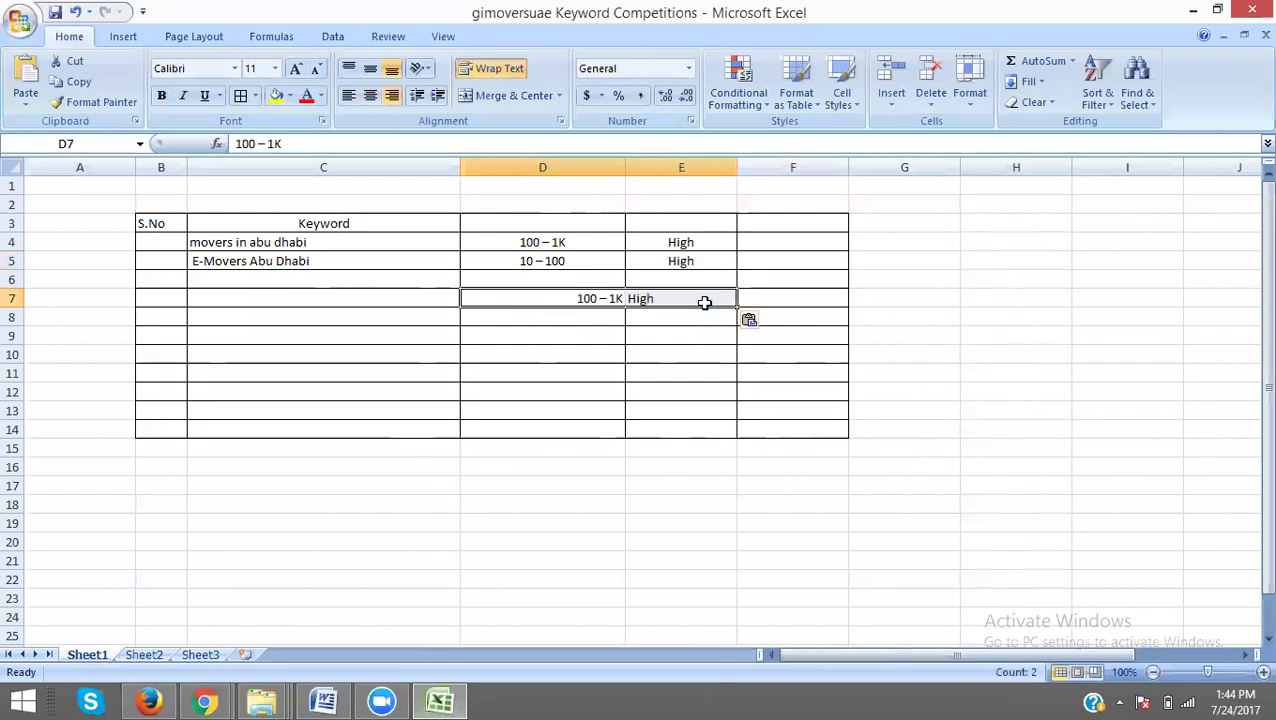
# Copy the keyword "movers and packers in abu dhabi" from Keyword Planner into Excel cell C7, matching the destination formatting.
pyautogui.hotkey('alt', 'Tab')
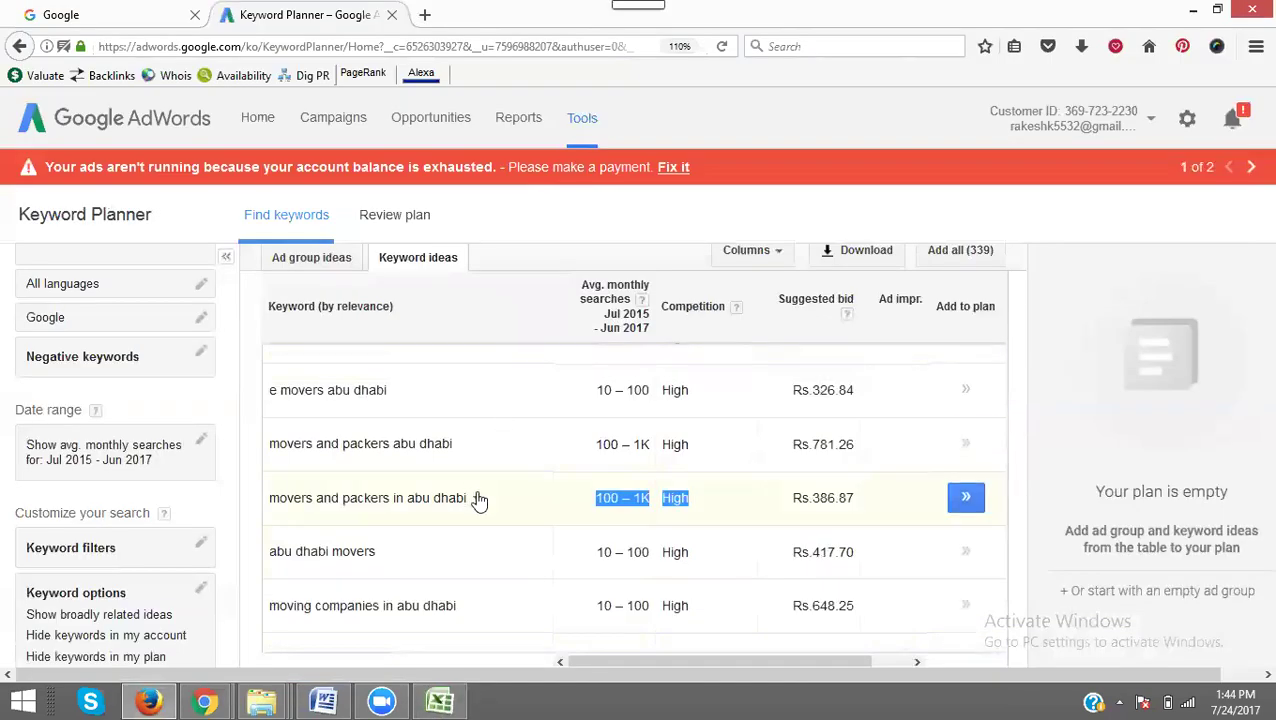
pyautogui.moveTo(268, 503); pyautogui.dragTo(472, 503)
pyautogui.hotkey('ctrl', 'c')
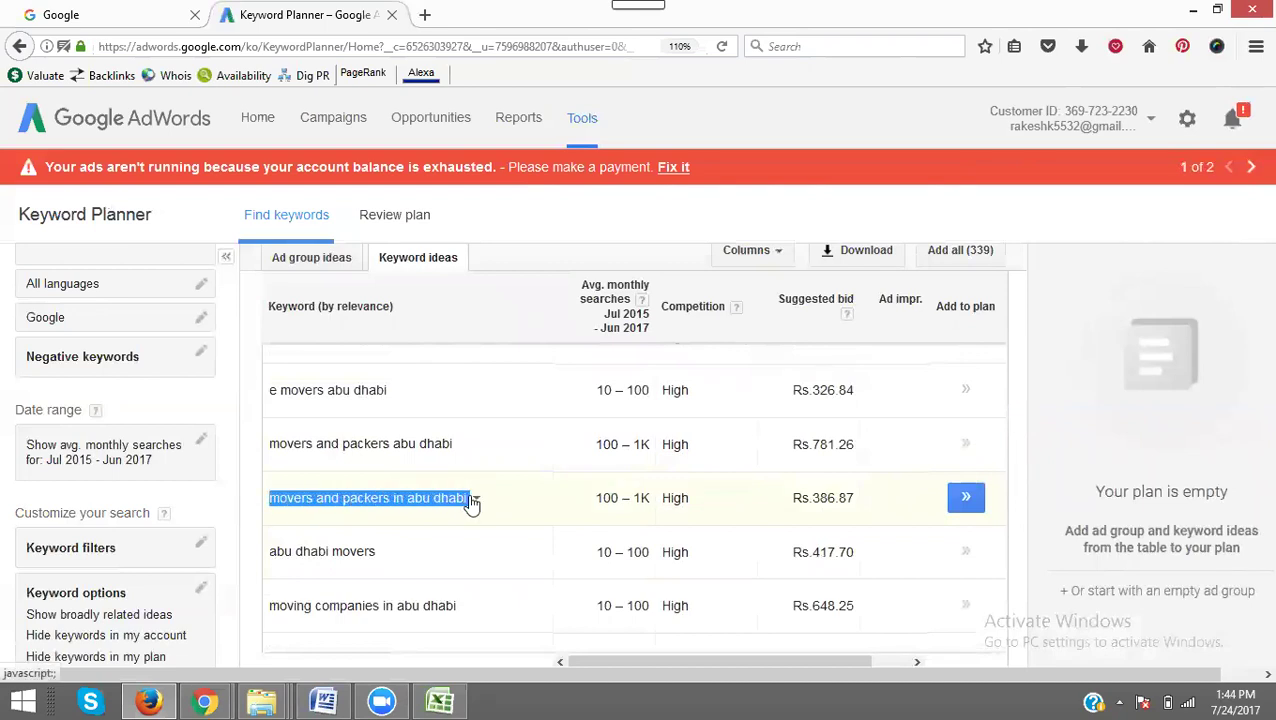
pyautogui.hotkey('alt', 'Tab')
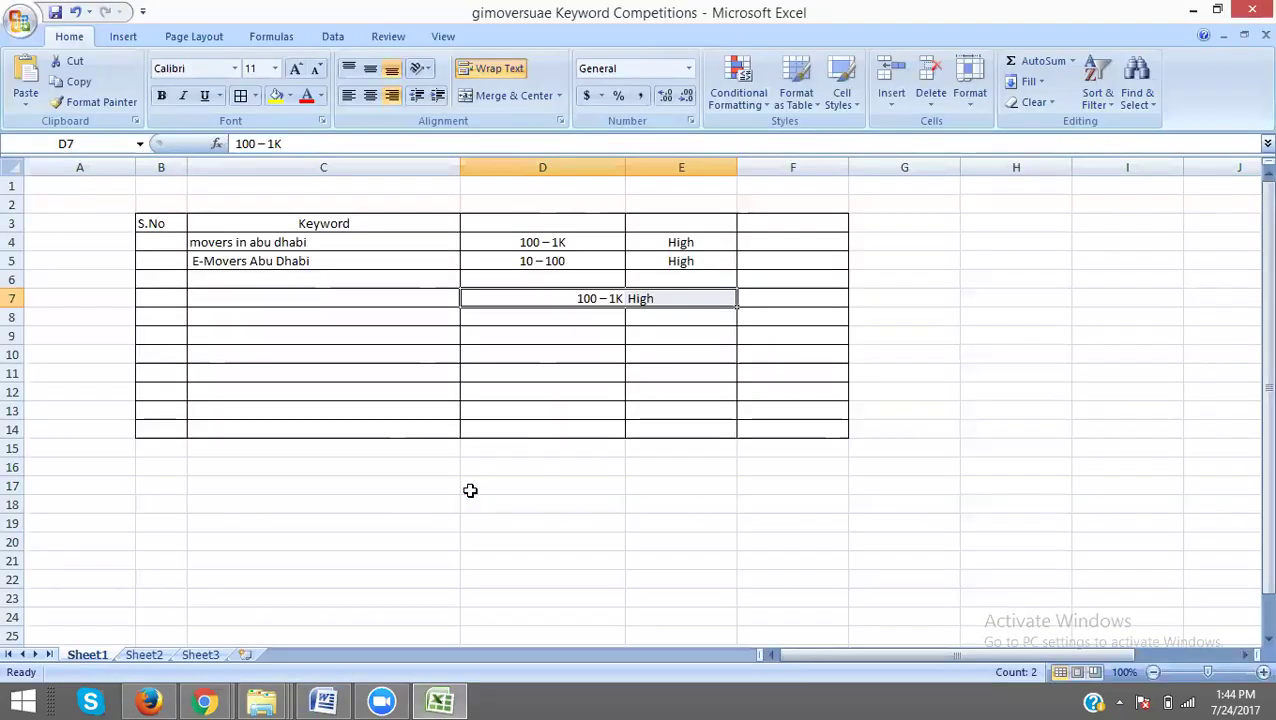
pyautogui.click(337, 292)
pyautogui.hotkey('ctrl', 'v')
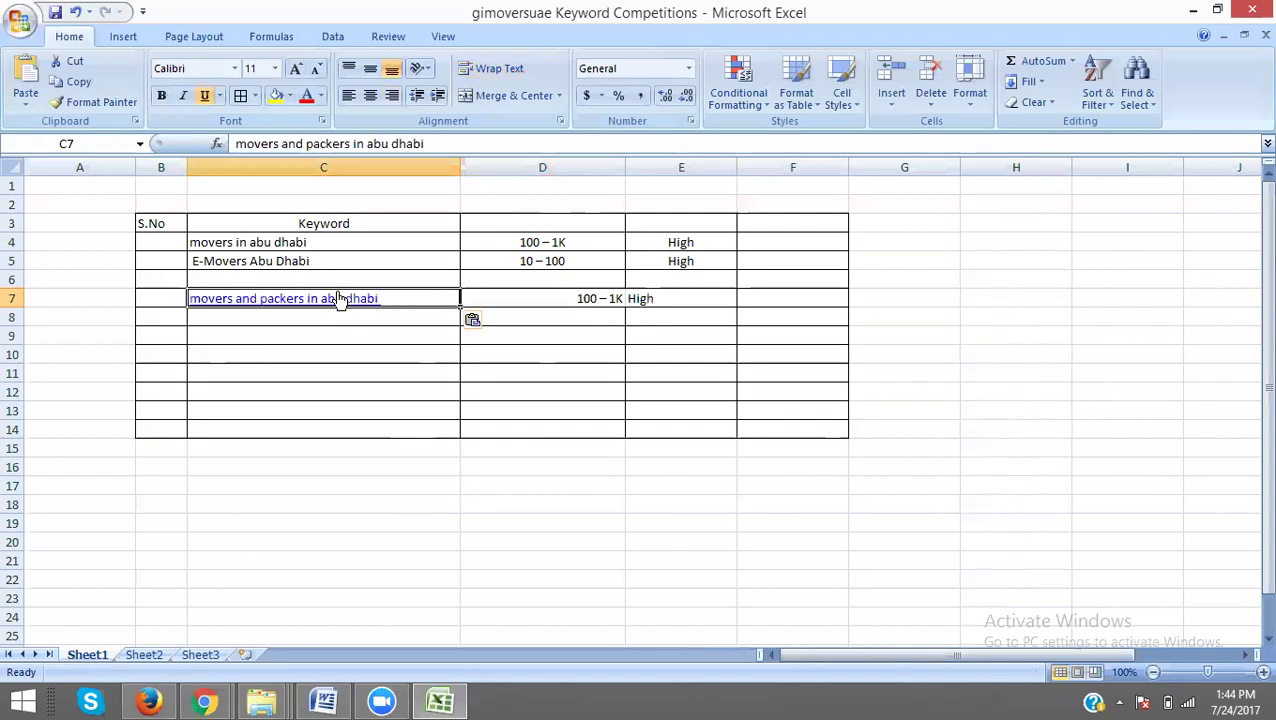
pyautogui.click(478, 322)
pyautogui.click(487, 366)
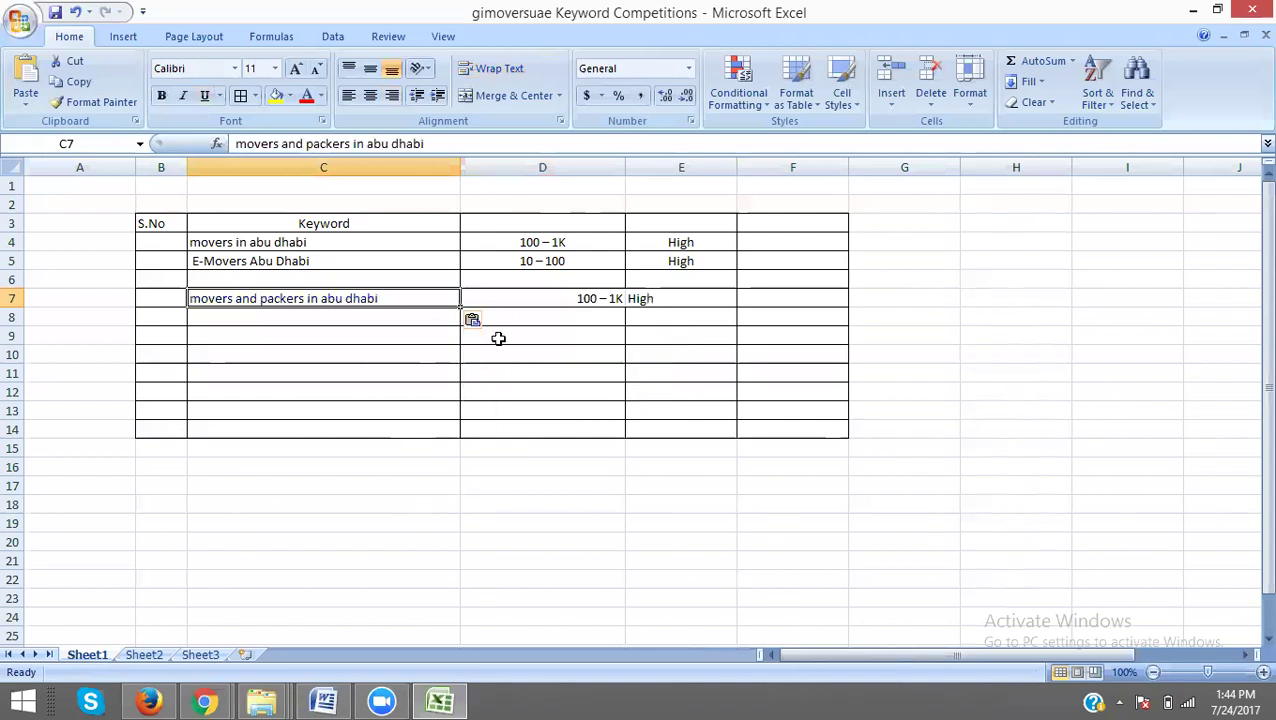
# Centre the search volume and competition values in cells D7:E7.
pyautogui.moveTo(513, 298); pyautogui.dragTo(652, 297)
pyautogui.click(490, 68)
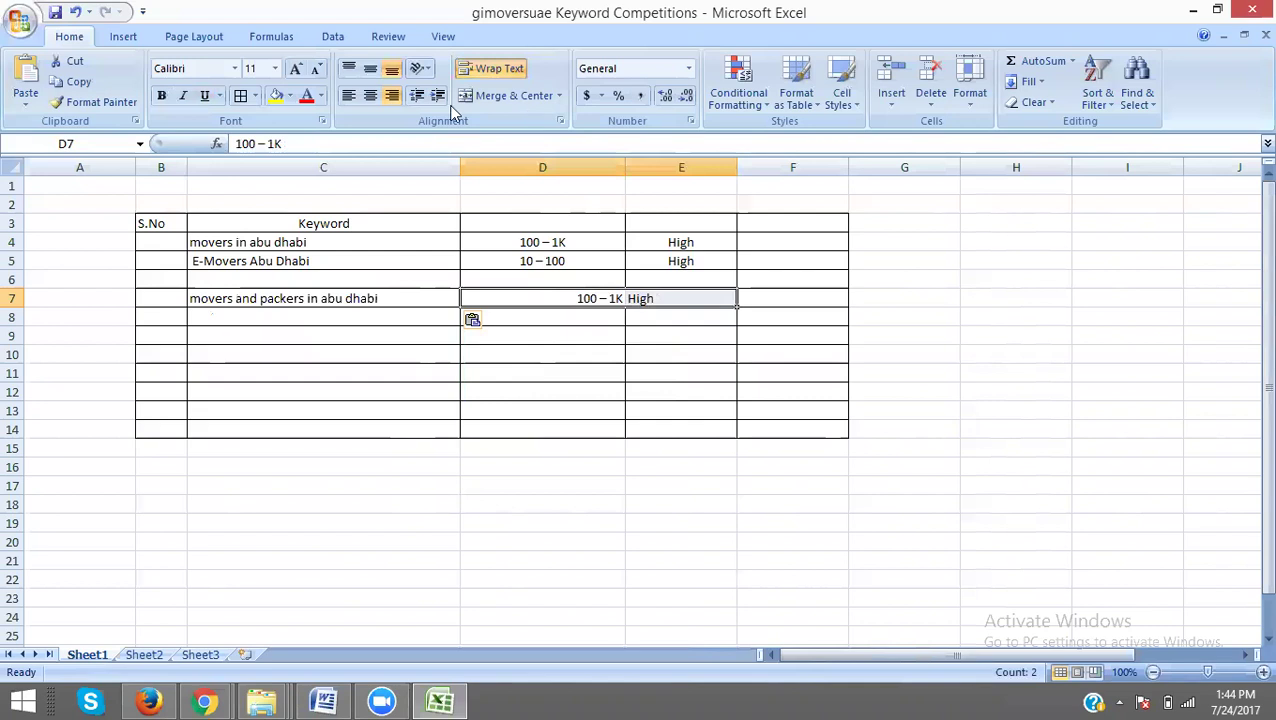
pyautogui.click(371, 98)
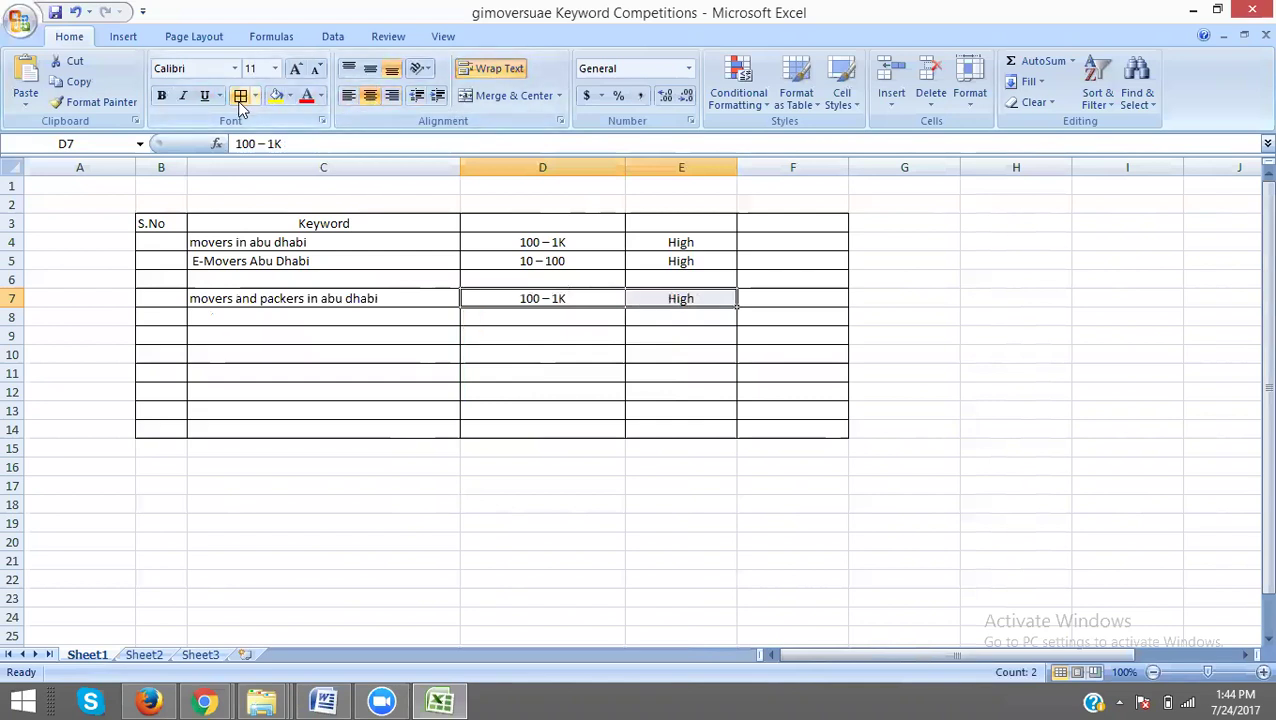